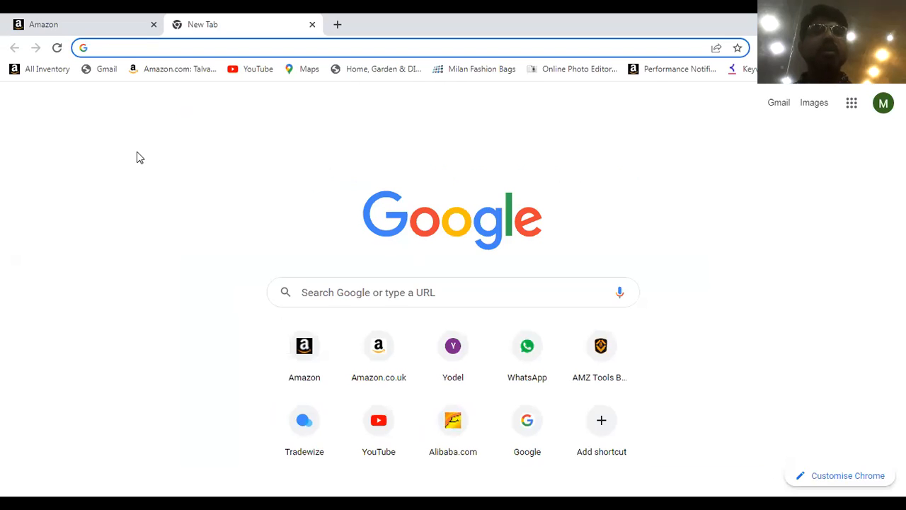
Step: Open Amazon.co.uk and change the delivery location from Pakistan to the previously entered Manchester postcode
{"action": "left_click", "coordinate": [377, 347]}
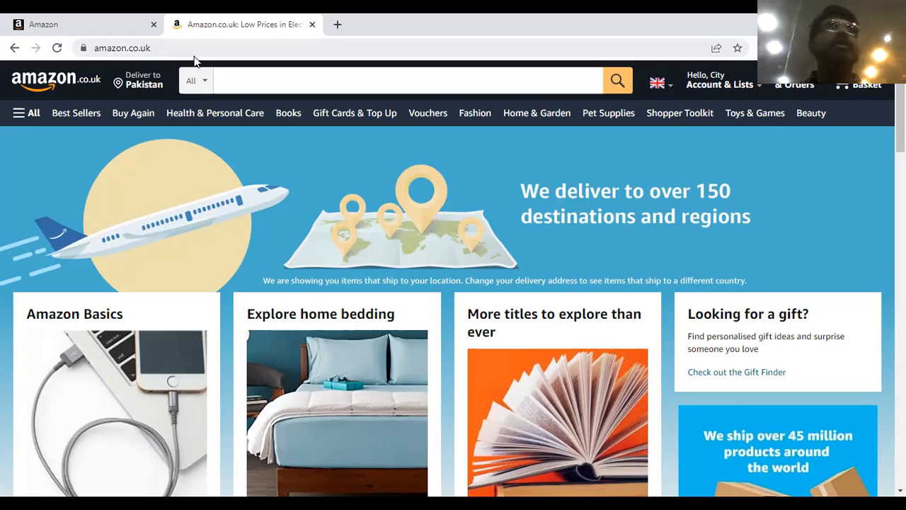
{"action": "left_click", "coordinate": [144, 88]}
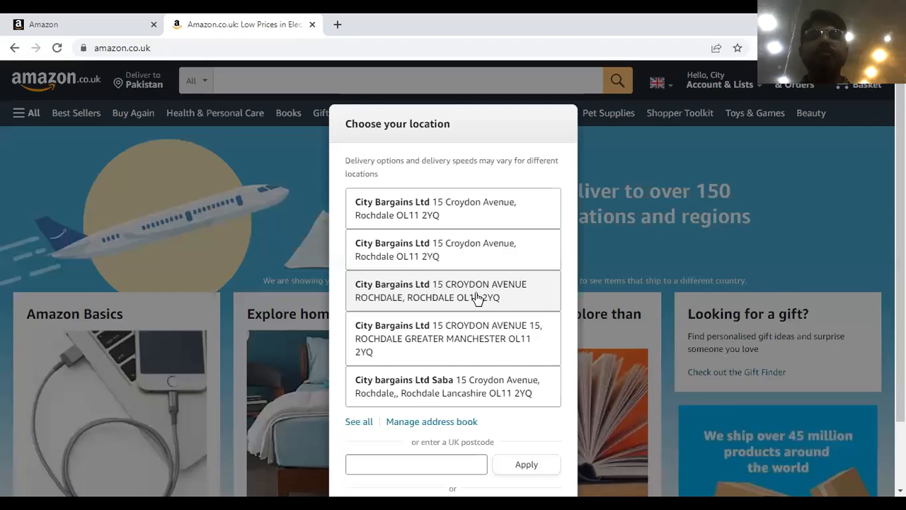
{"action": "scroll", "coordinate": [496, 340], "scroll_direction": "down", "scroll_amount": 1}
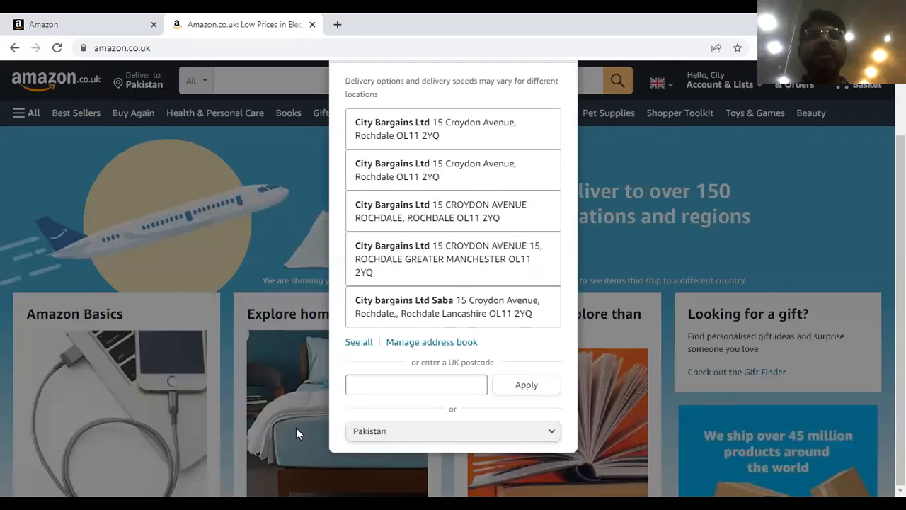
{"action": "left_click", "coordinate": [362, 394]}
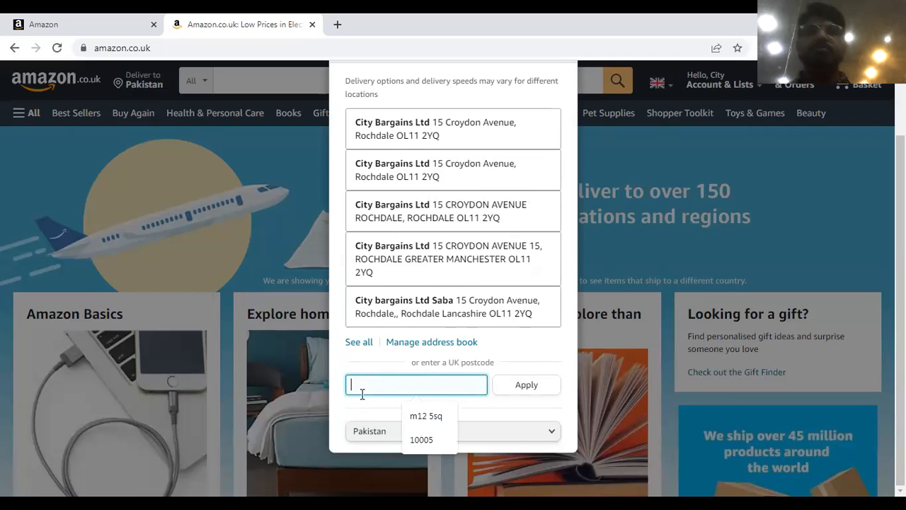
{"action": "left_click", "coordinate": [423, 415]}
{"action": "left_click", "coordinate": [509, 386]}
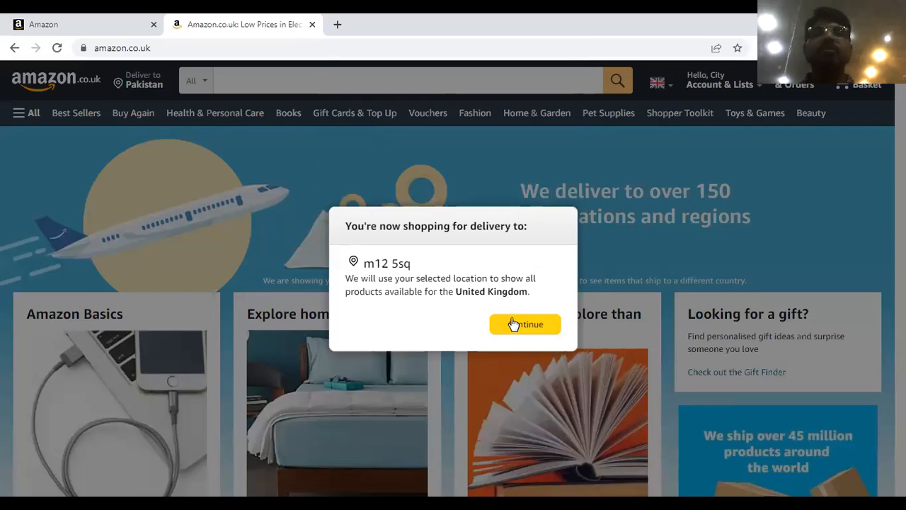
{"action": "left_click", "coordinate": [513, 323]}
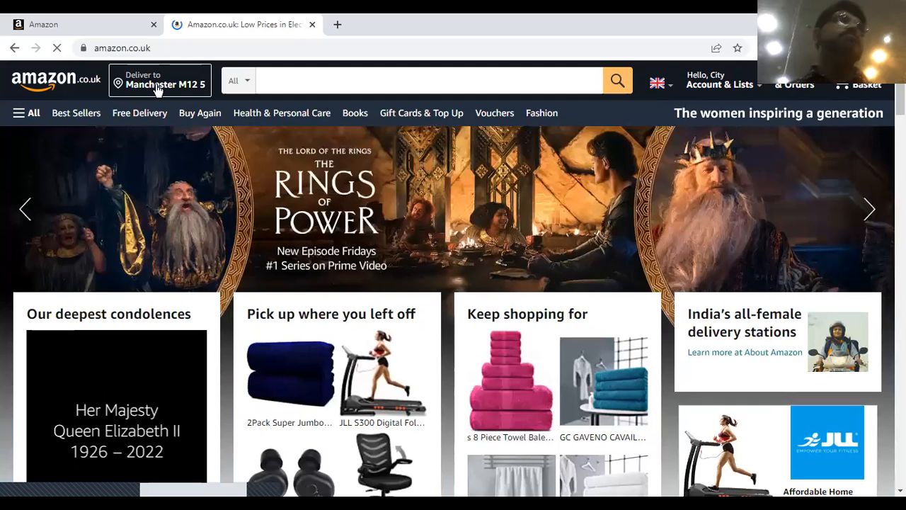
Step: Switch to Seller Central and open the catalogue's Add Products page
{"action": "right_click", "coordinate": [70, 16]}
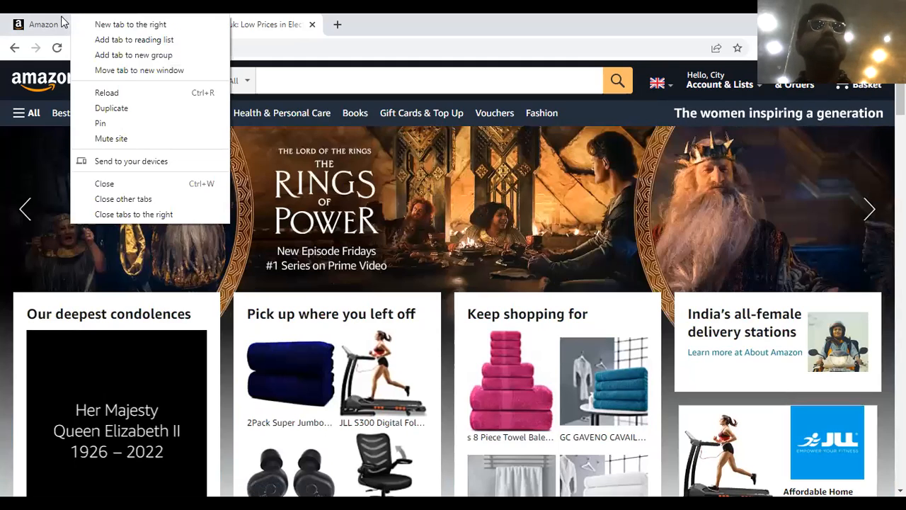
{"action": "left_click", "coordinate": [61, 21]}
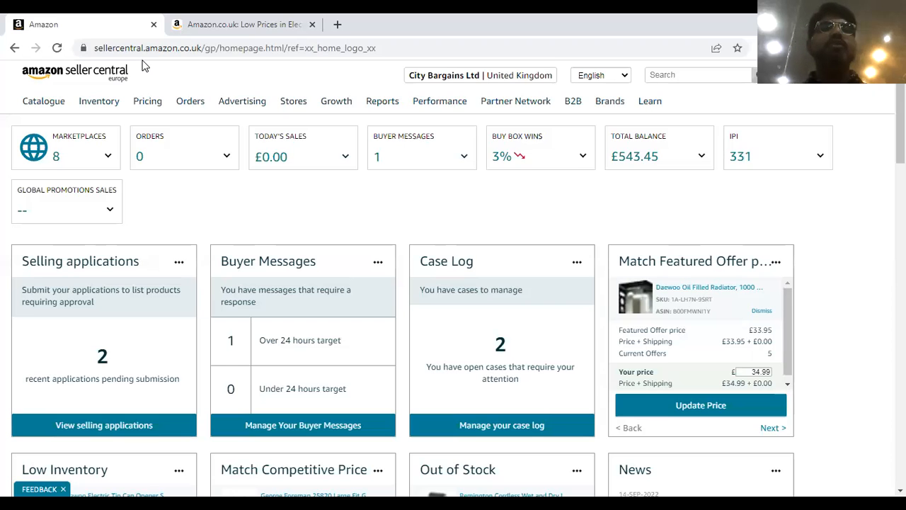
{"action": "mouse_move", "coordinate": [57, 101]}
{"action": "left_click", "coordinate": [60, 125]}
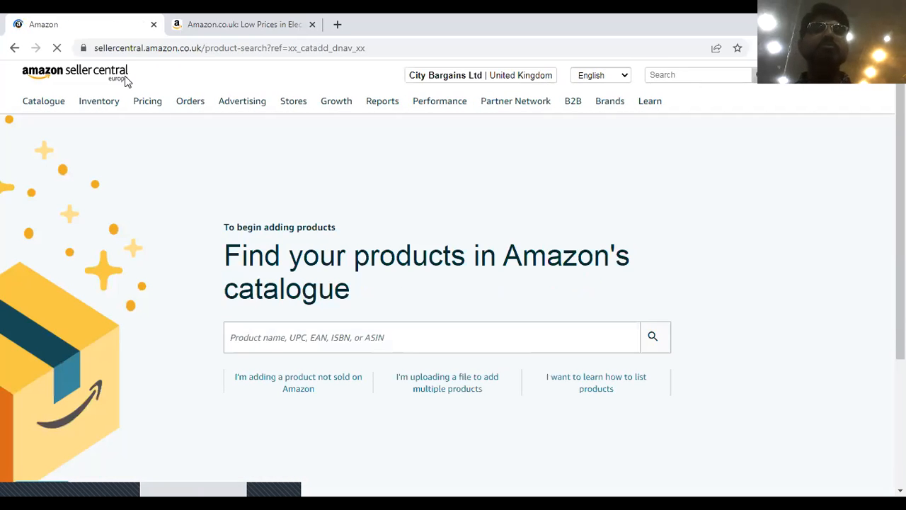
{"action": "left_click", "coordinate": [204, 49]}
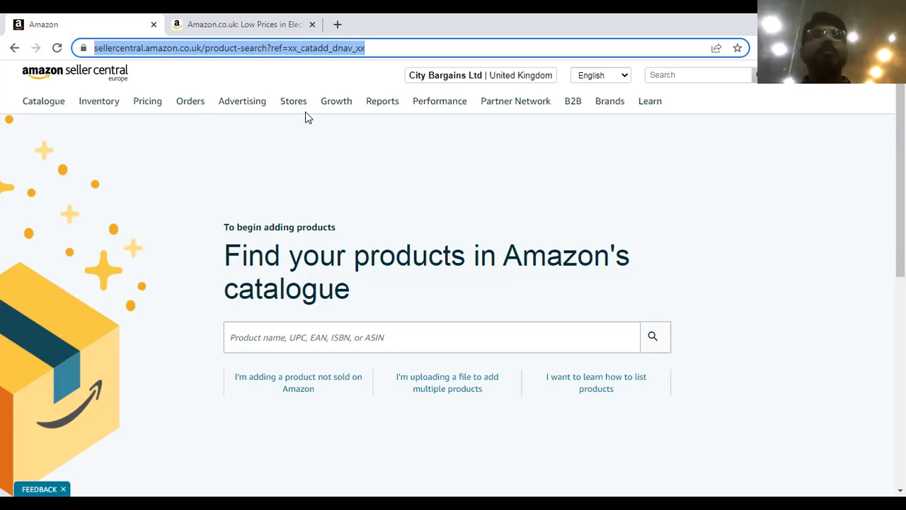
{"action": "mouse_move", "coordinate": [57, 106]}
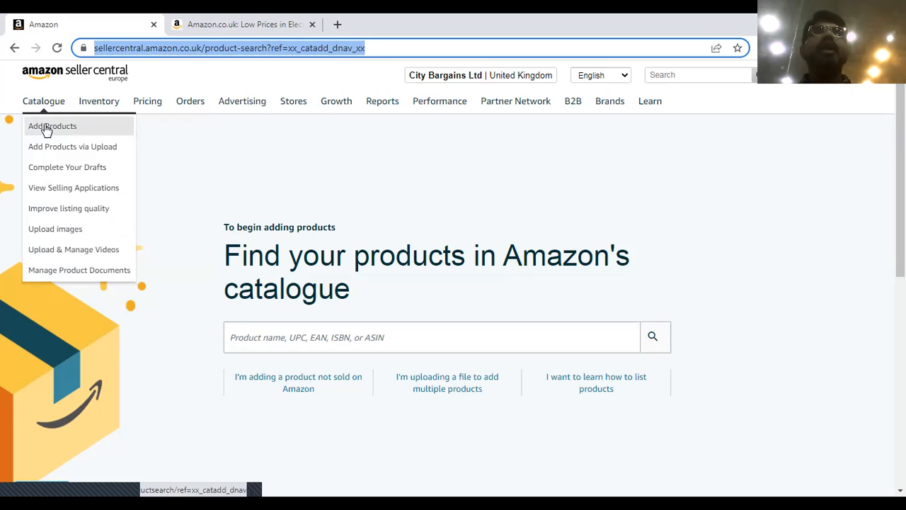
{"action": "left_click", "coordinate": [46, 130]}
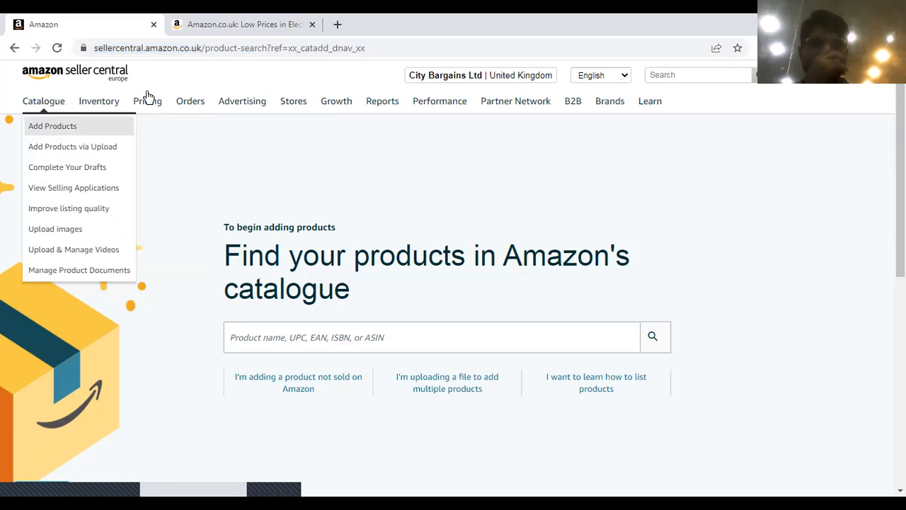
Step: Start adding a product that is not sold on Amazon
{"action": "mouse_move", "coordinate": [901, 184]}
{"action": "left_mouse_down"}
{"action": "mouse_move", "coordinate": [900, 207]}
{"action": "mouse_move", "coordinate": [901, 192]}
{"action": "left_mouse_up"}
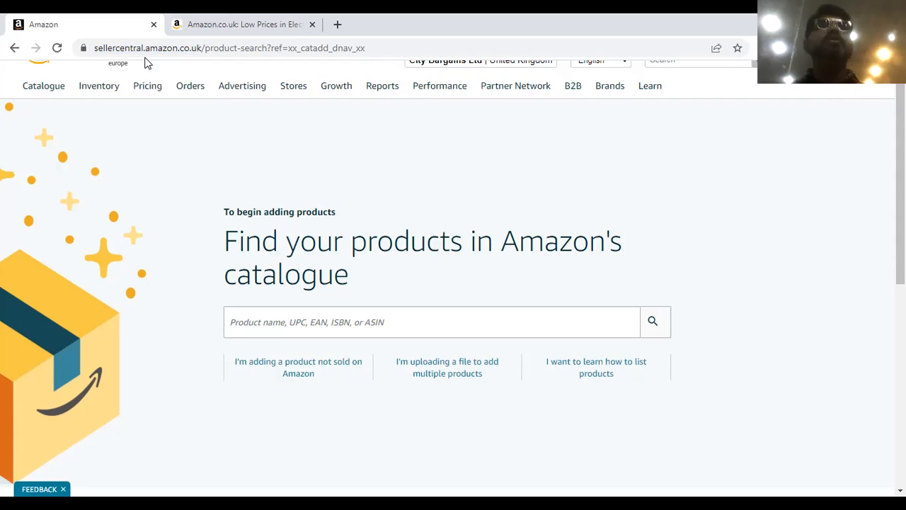
{"action": "mouse_move", "coordinate": [44, 94]}
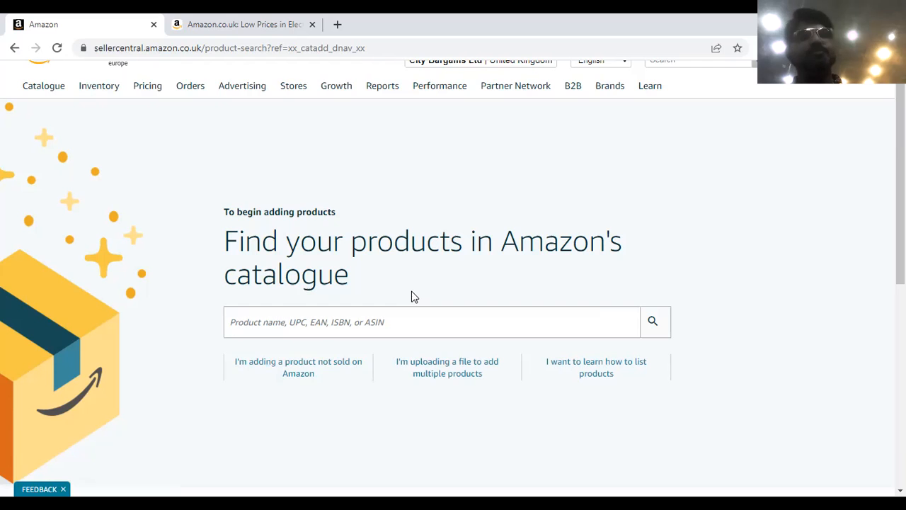
{"action": "left_click", "coordinate": [305, 370]}
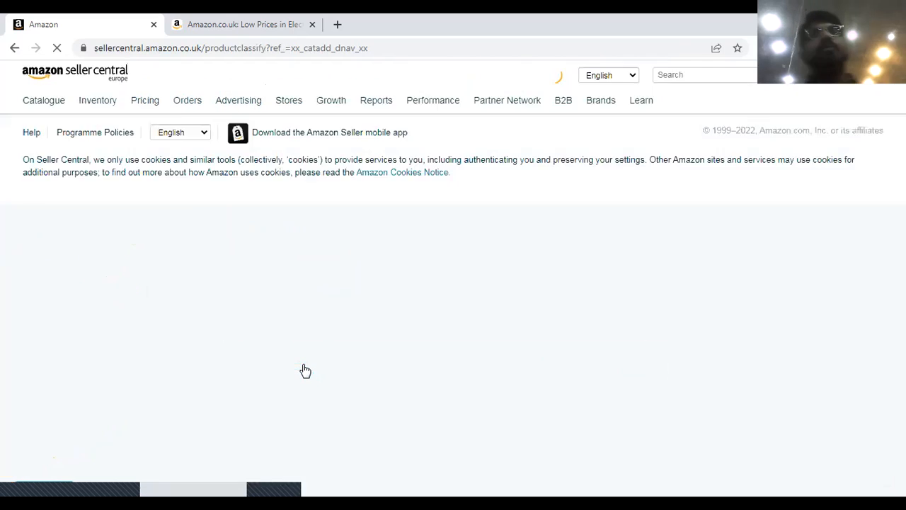
{"action": "left_click", "coordinate": [584, 286]}
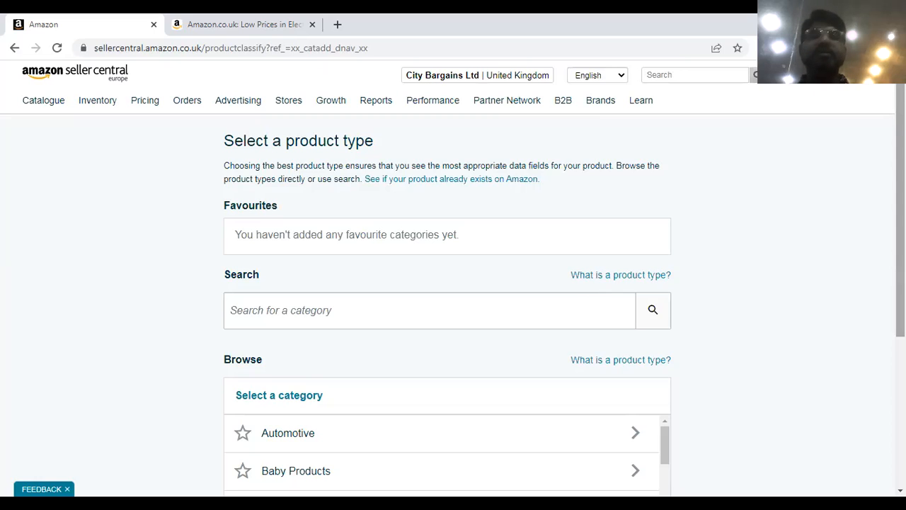
{"action": "right_click", "coordinate": [722, 245]}
{"action": "key", "text": "Escape"}
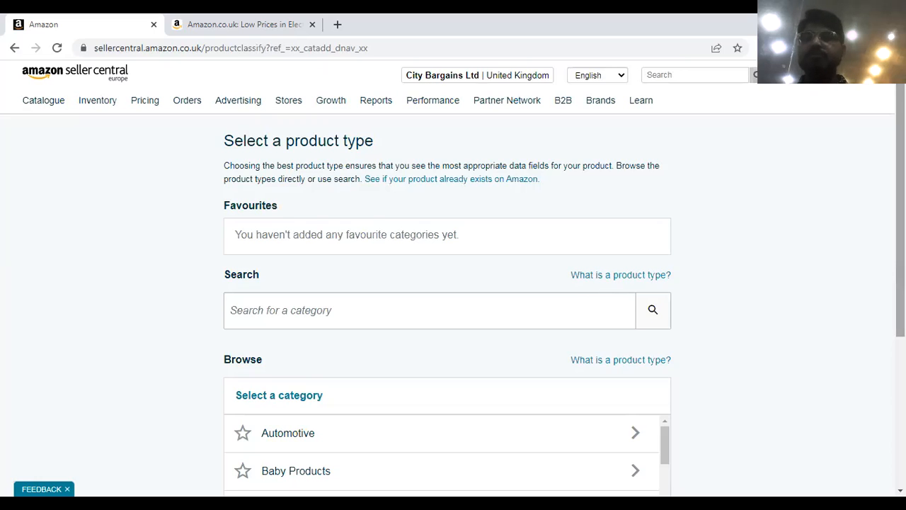
Step: Search the product types for "bath towel" and select Home & Kitchen > Bedding & Linens > Bath Linen > Towels > Bath Towels
{"action": "scroll", "coordinate": [355, 228], "scroll_direction": "down", "scroll_amount": 2}
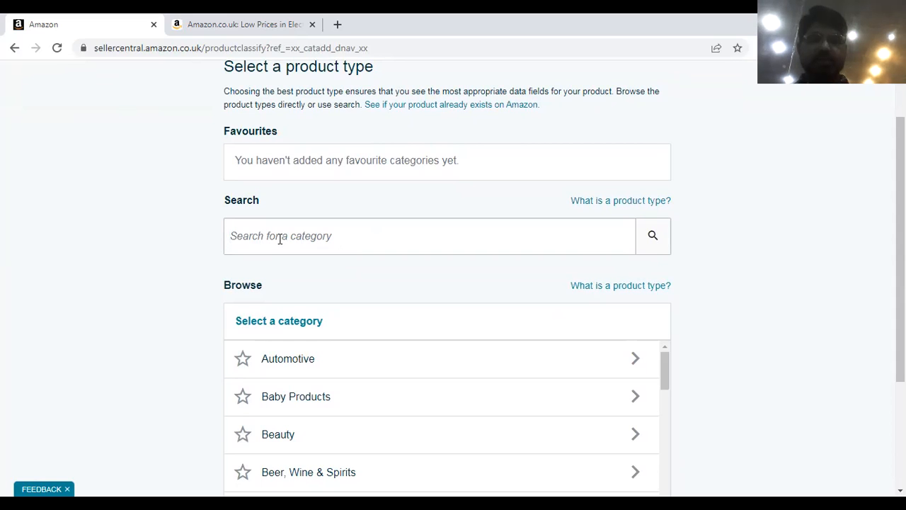
{"action": "type", "text": "bath towel"}
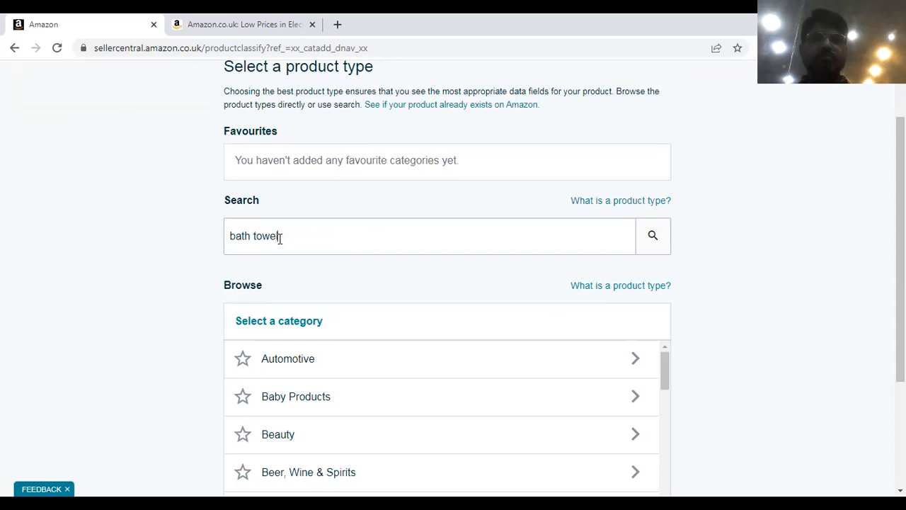
{"action": "left_click", "coordinate": [650, 235]}
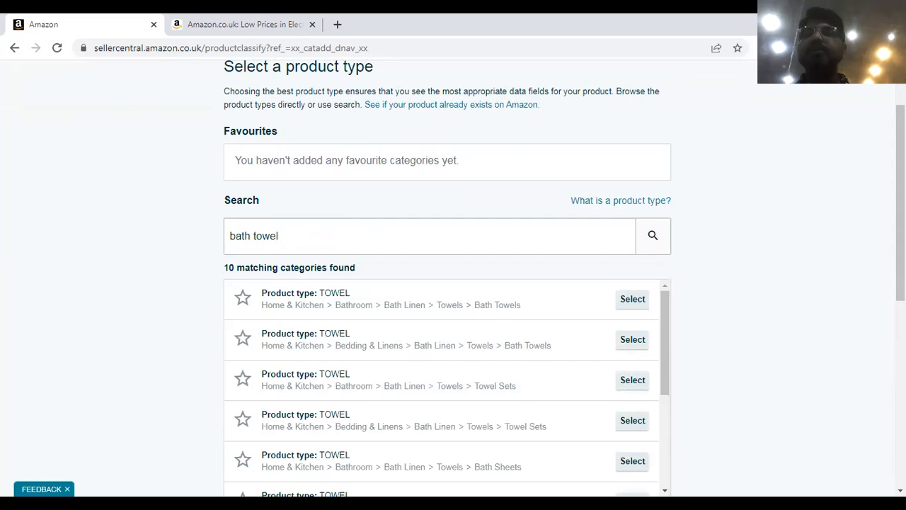
{"action": "scroll", "coordinate": [607, 290], "scroll_direction": "down", "scroll_amount": 2}
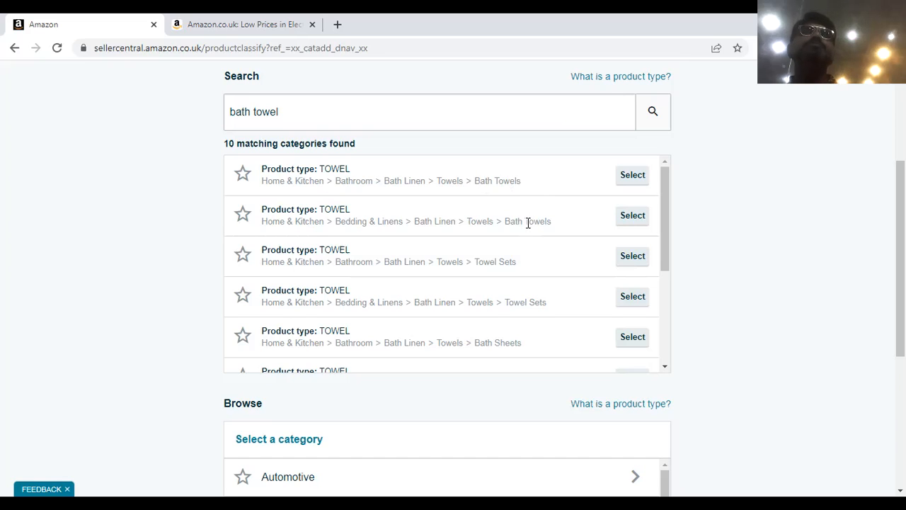
{"action": "left_click", "coordinate": [639, 226]}
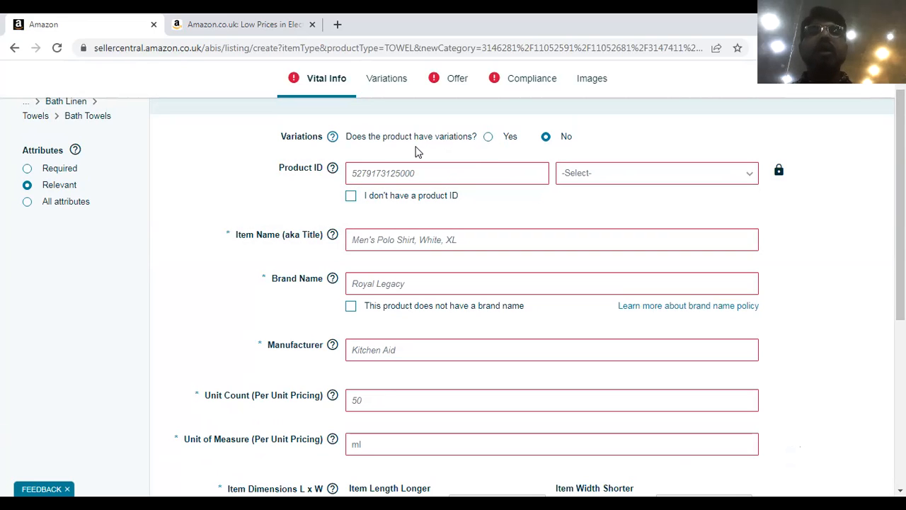
Step: Mark the towel listing as having variations and make the Item Name field active
{"action": "left_click", "coordinate": [488, 138]}
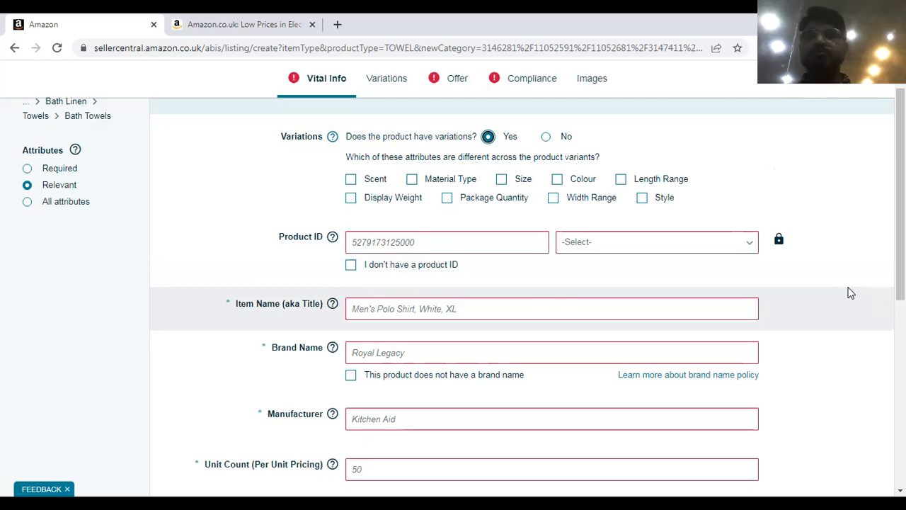
{"action": "scroll", "coordinate": [631, 227], "scroll_direction": "down", "scroll_amount": 1}
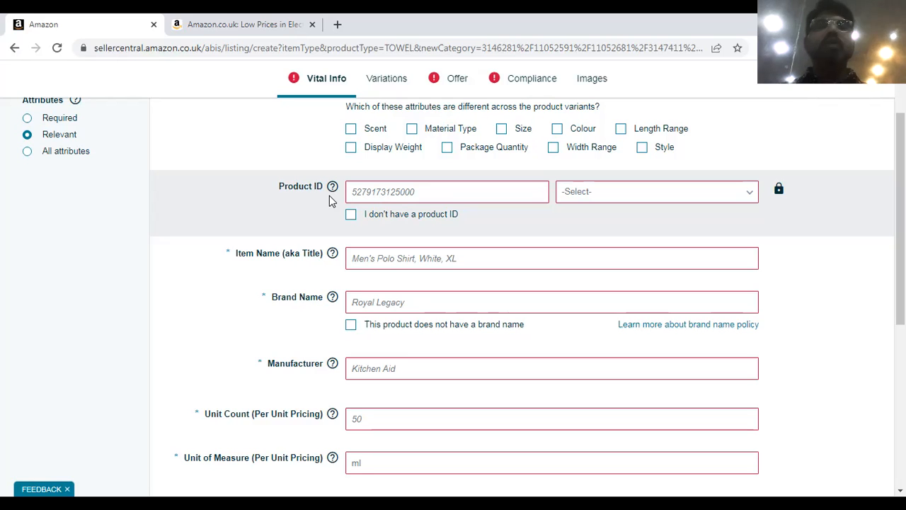
{"action": "scroll", "coordinate": [844, 156], "scroll_direction": "up", "scroll_amount": 2}
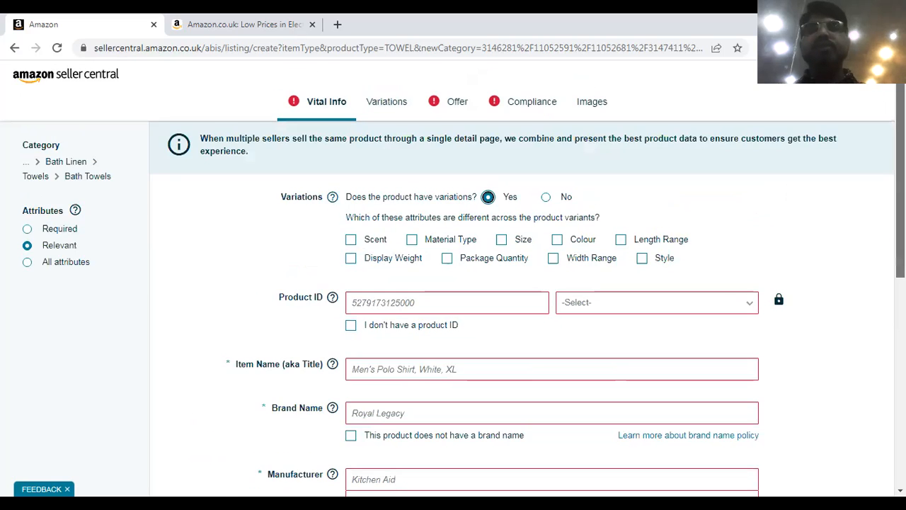
{"action": "left_click_drag", "start_coordinate": [902, 163], "coordinate": [901, 188]}
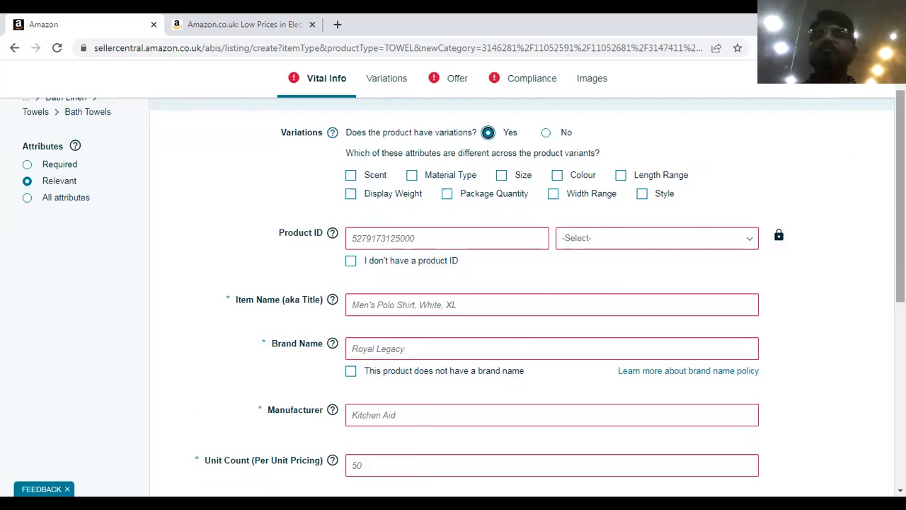
{"action": "scroll", "coordinate": [453, 297], "scroll_direction": "down", "scroll_amount": 1}
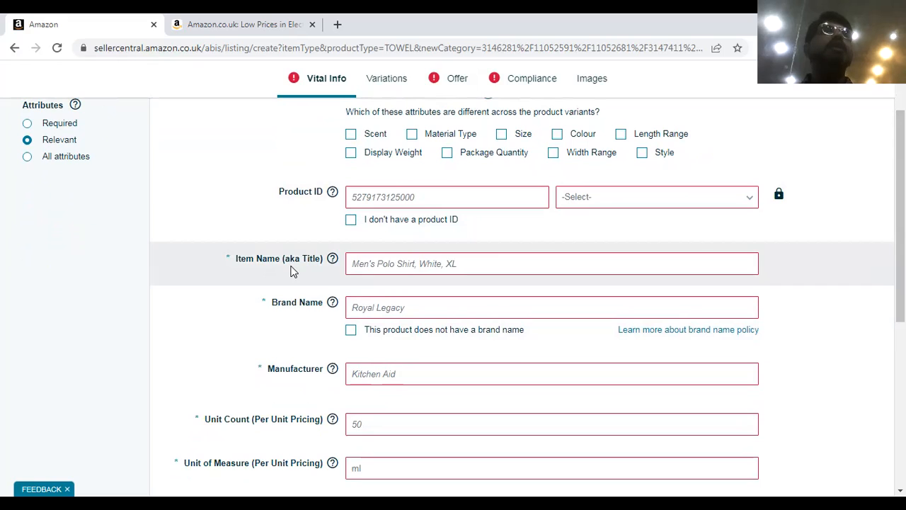
{"action": "left_click", "coordinate": [385, 263]}
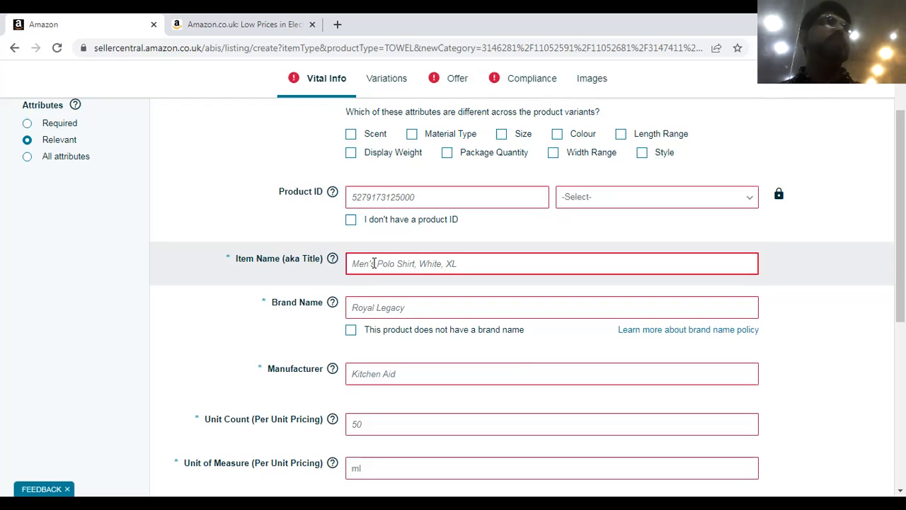
Step: Switch to the Amazon.co.uk storefront and search all departments for "bath towels"
{"action": "left_click", "coordinate": [228, 26]}
{"action": "left_click", "coordinate": [325, 84]}
{"action": "type", "text": "bath tyo"}
{"action": "key", "text": "BackSpace"}
{"action": "key", "text": "BackSpace"}
{"action": "type", "text": "owels"}
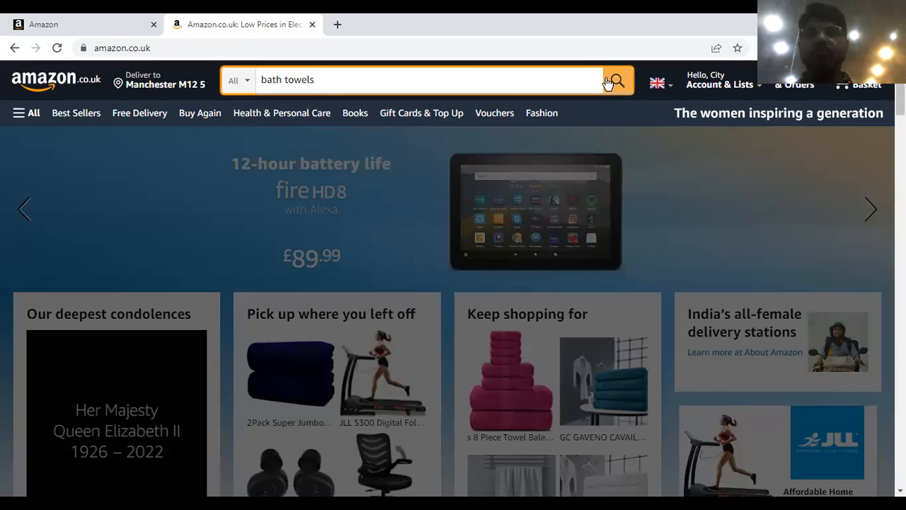
{"action": "left_click", "coordinate": [627, 84]}
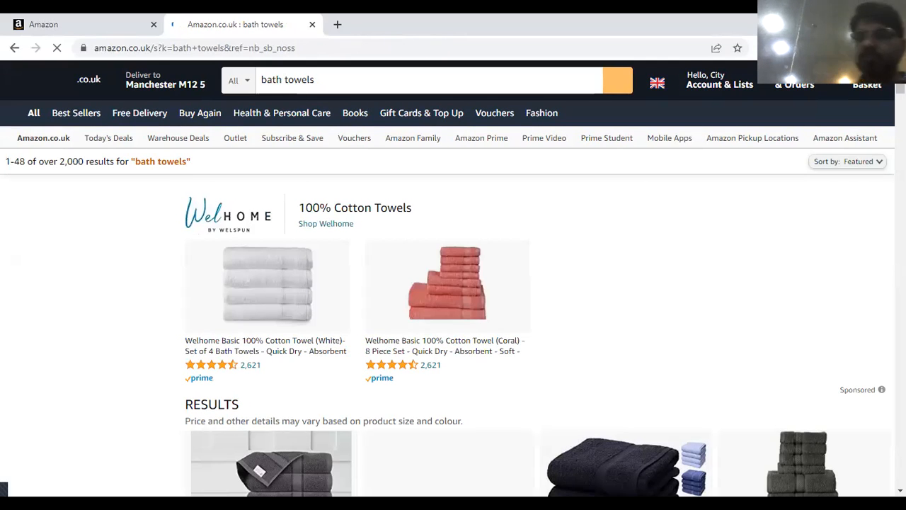
Step: Browse the bath towel results and highlight the title of the black pack-of-4 Egyptian cotton towel set as a title example
{"action": "scroll", "coordinate": [453, 283], "scroll_direction": "down", "scroll_amount": 3}
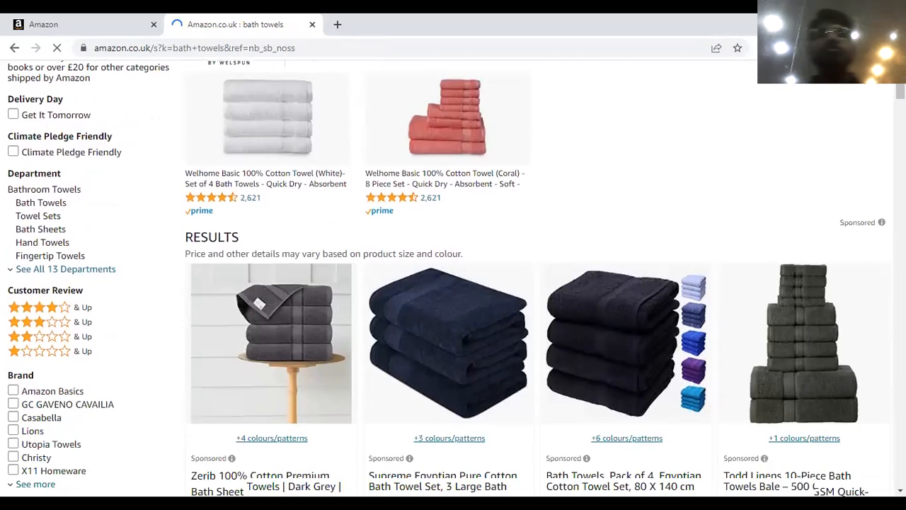
{"action": "scroll", "coordinate": [454, 283], "scroll_direction": "up", "scroll_amount": 2}
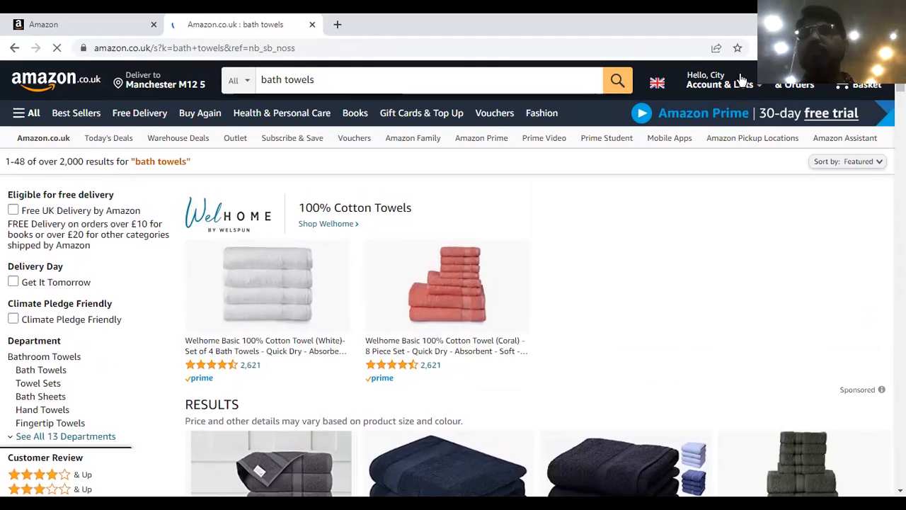
{"action": "scroll", "coordinate": [454, 283], "scroll_direction": "down", "scroll_amount": 3}
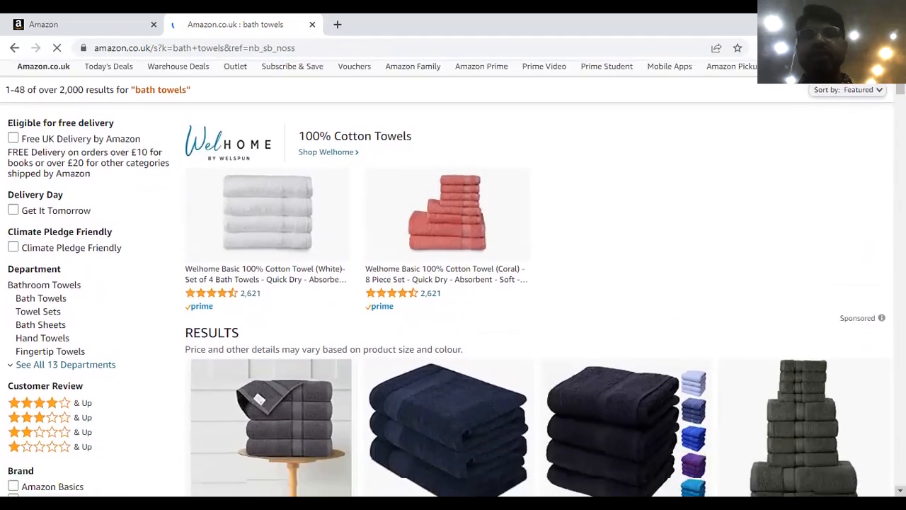
{"action": "scroll", "coordinate": [453, 283], "scroll_direction": "down", "scroll_amount": 2}
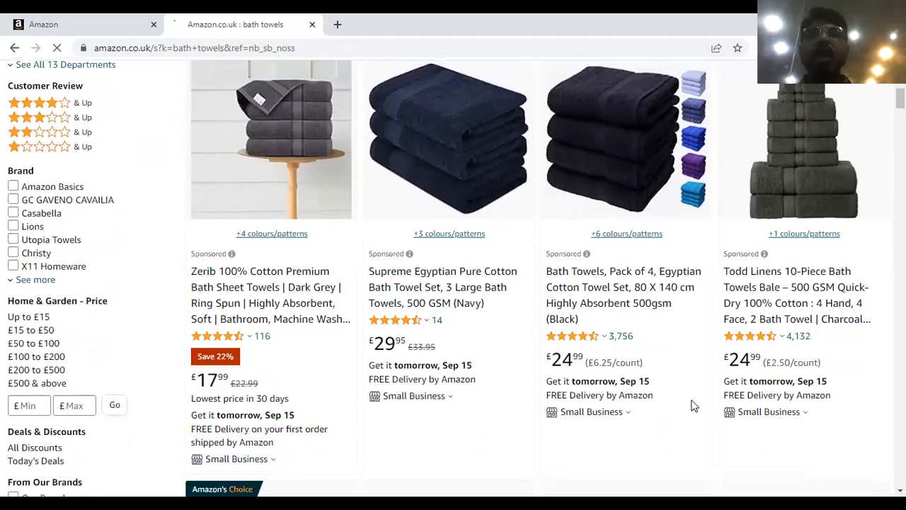
{"action": "left_click_drag", "start_coordinate": [546, 273], "coordinate": [676, 306]}
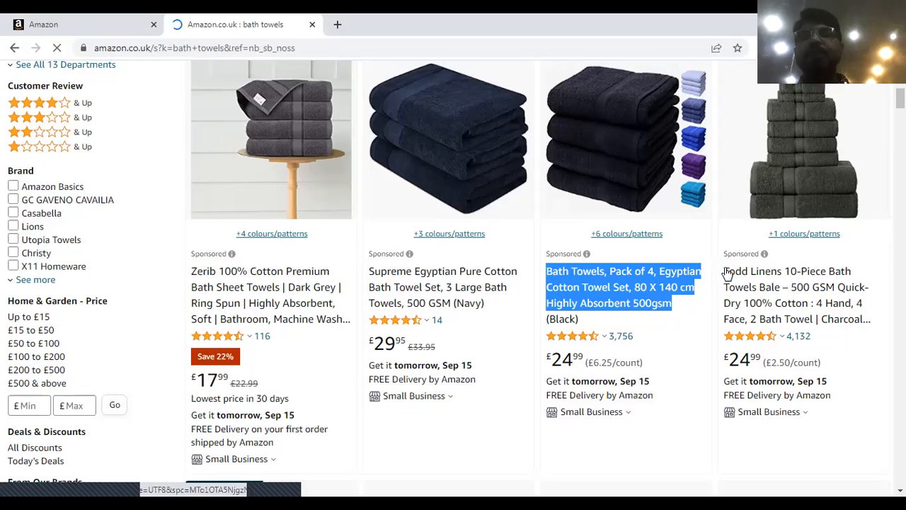
Step: Switch back to the Seller Central listing form and set the item name to "4 Bath towels extra large Egyptian cotton"
{"action": "left_click_drag", "start_coordinate": [726, 270], "coordinate": [776, 320]}
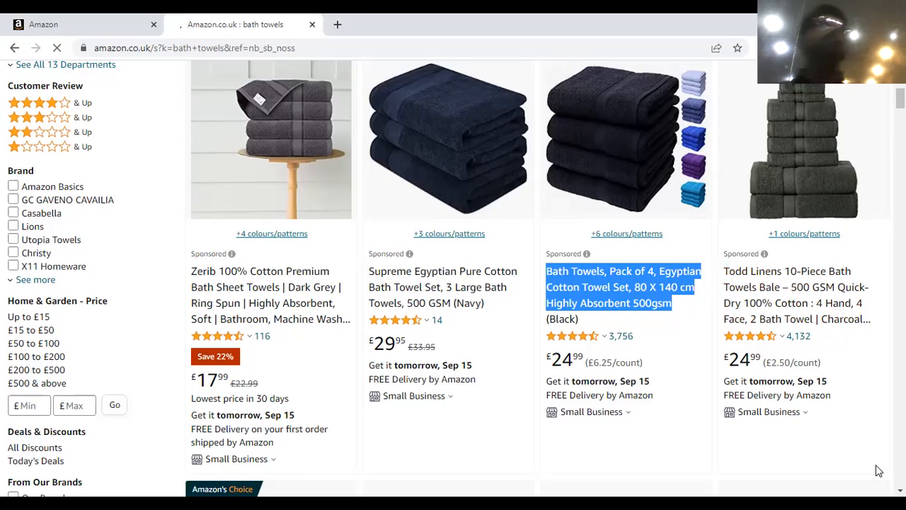
{"action": "left_click", "coordinate": [61, 23]}
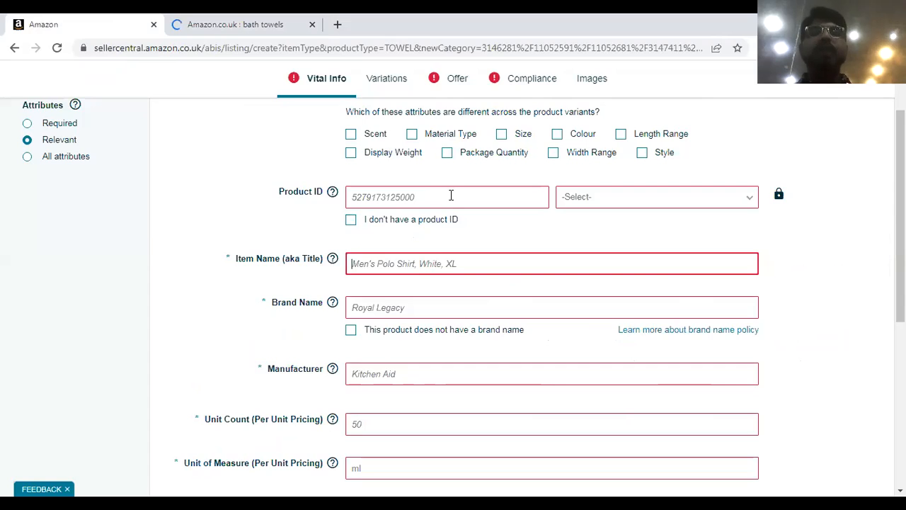
{"action": "left_click", "coordinate": [402, 264]}
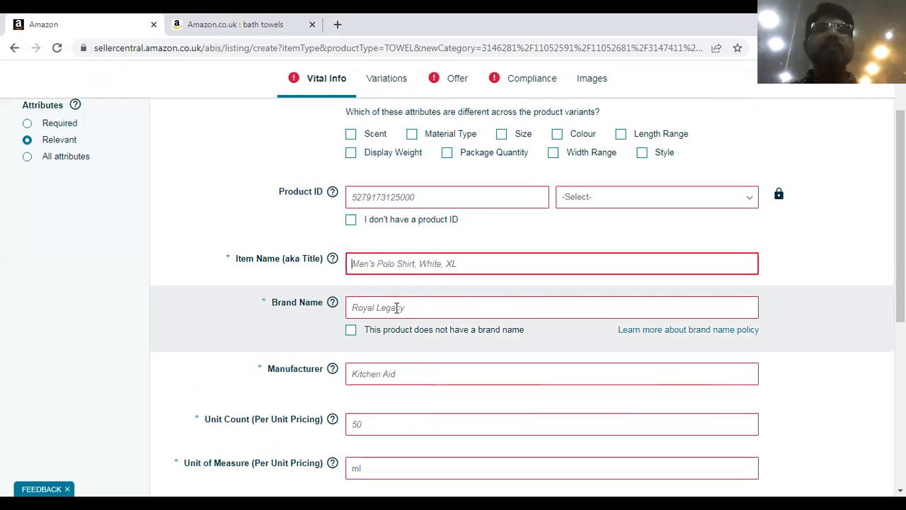
{"action": "left_click", "coordinate": [371, 270]}
{"action": "type", "text": "4 Bath towels "}
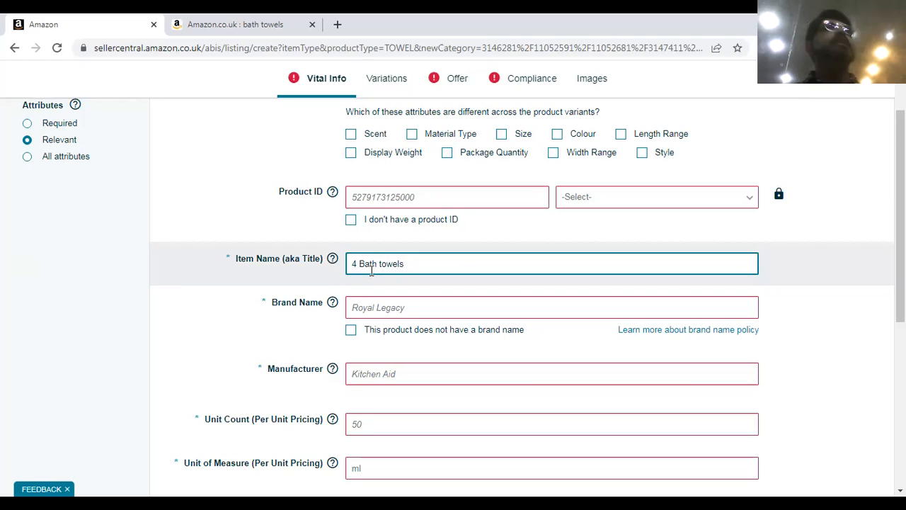
{"action": "type", "text": "la"}
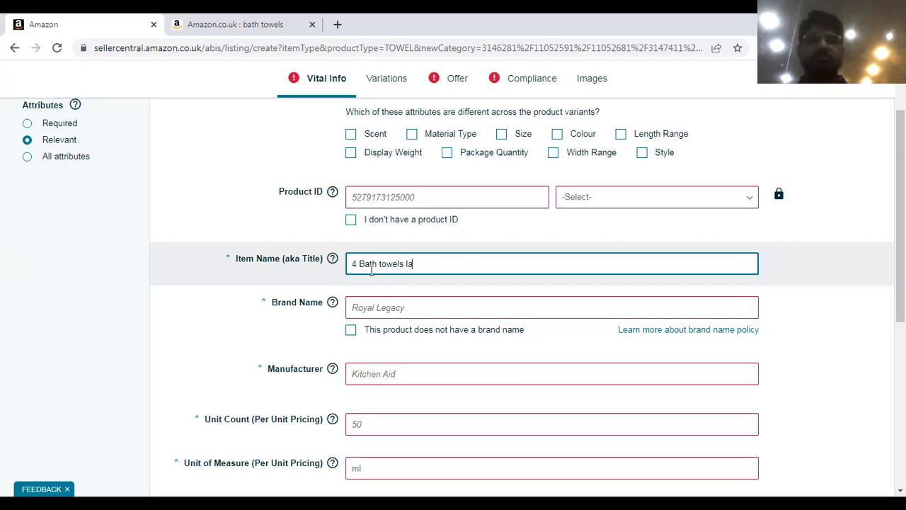
{"action": "key", "text": "BackSpace"}
{"action": "key", "text": "BackSpace"}
{"action": "type", "text": "extra"}
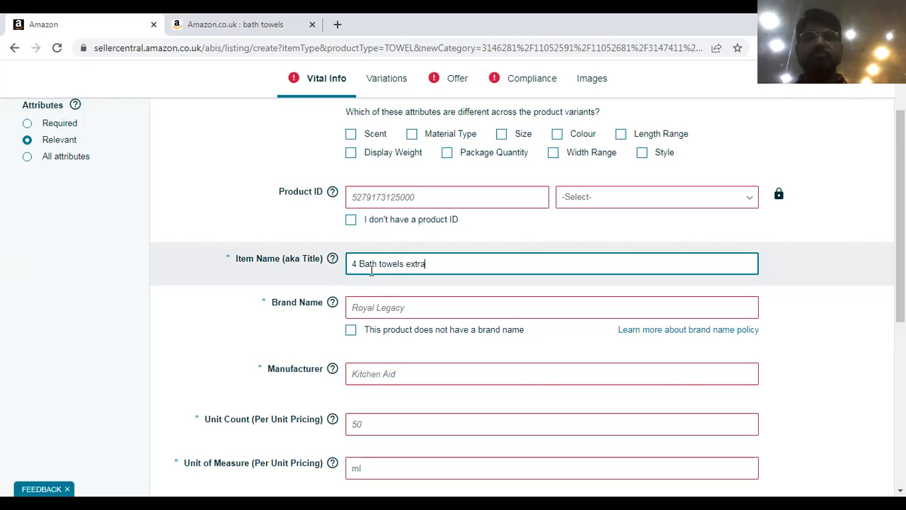
{"action": "type", "text": " large egyption cotton"}
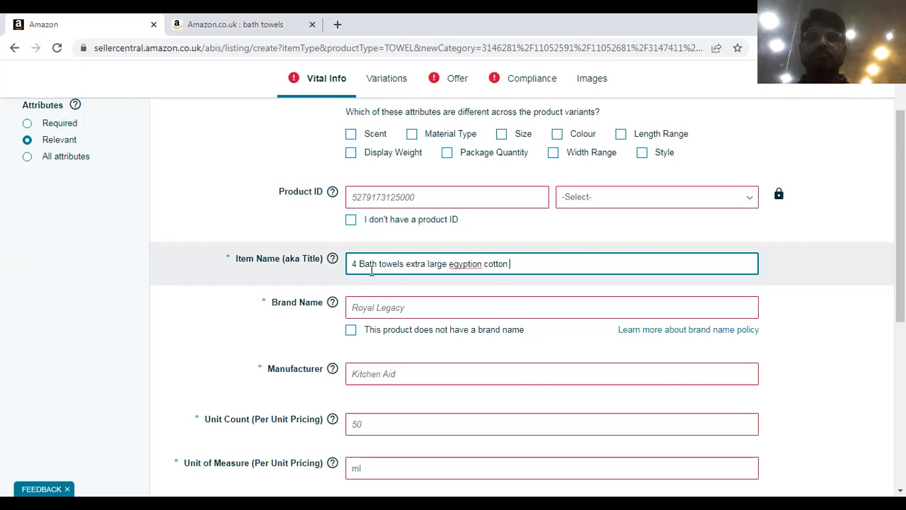
{"action": "right_click", "coordinate": [472, 269]}
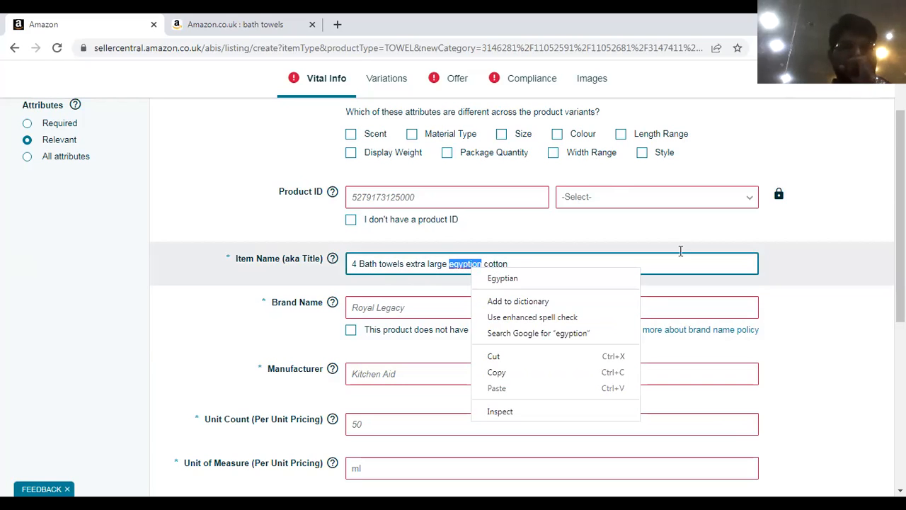
{"action": "left_click", "coordinate": [503, 278]}
{"action": "double_click", "coordinate": [818, 295]}
{"action": "left_click", "coordinate": [818, 295]}
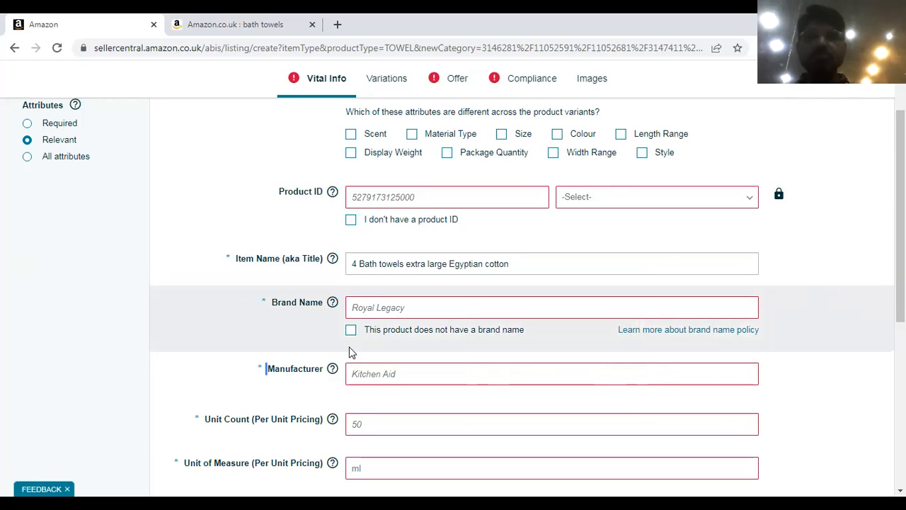
Step: Enter "Sample Brand" as the brand name of the towel listing
{"action": "left_click", "coordinate": [362, 309]}
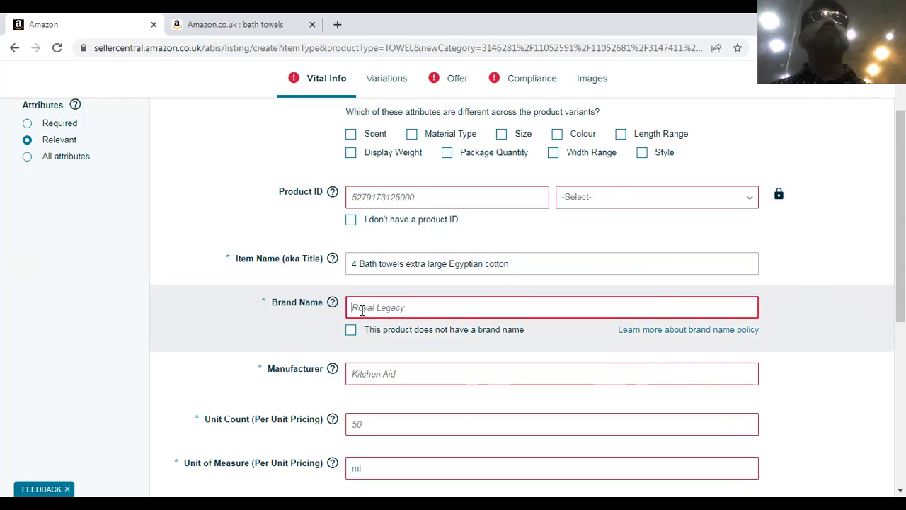
{"action": "type", "text": "Sam"}
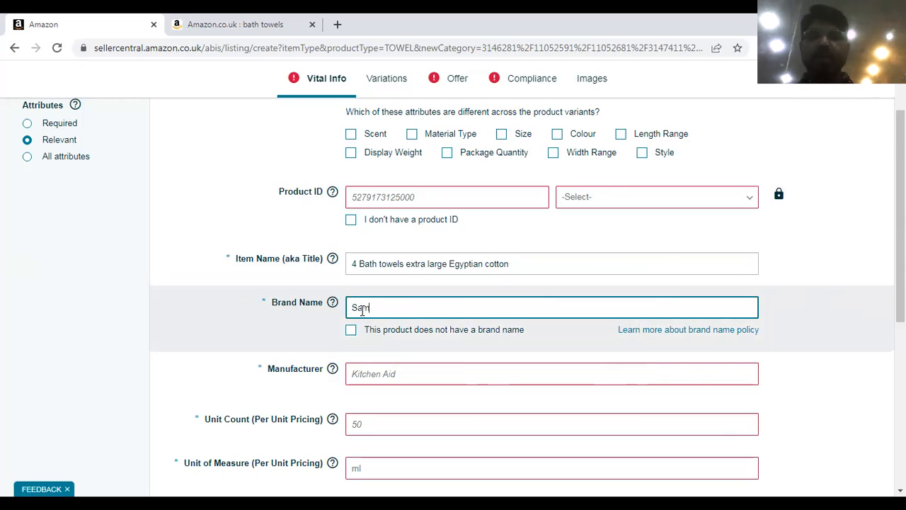
{"action": "type", "text": "ple Br"}
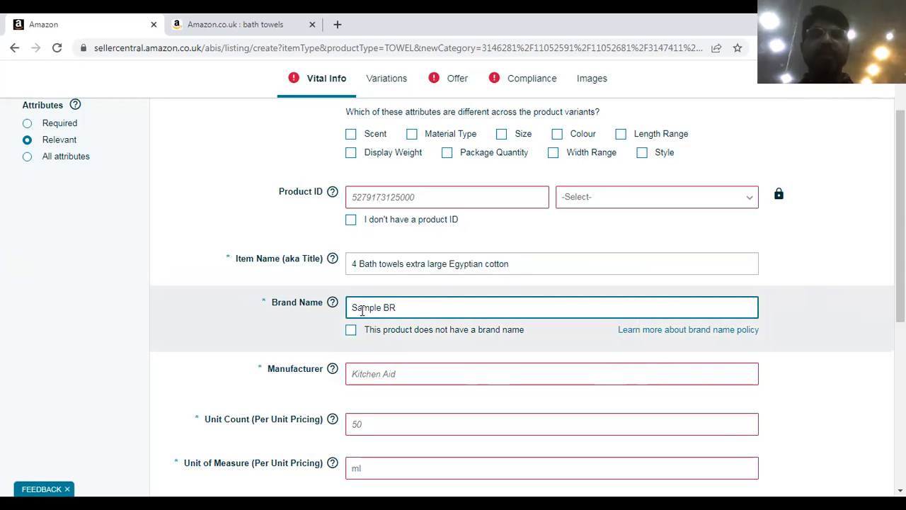
{"action": "type", "text": "A"}
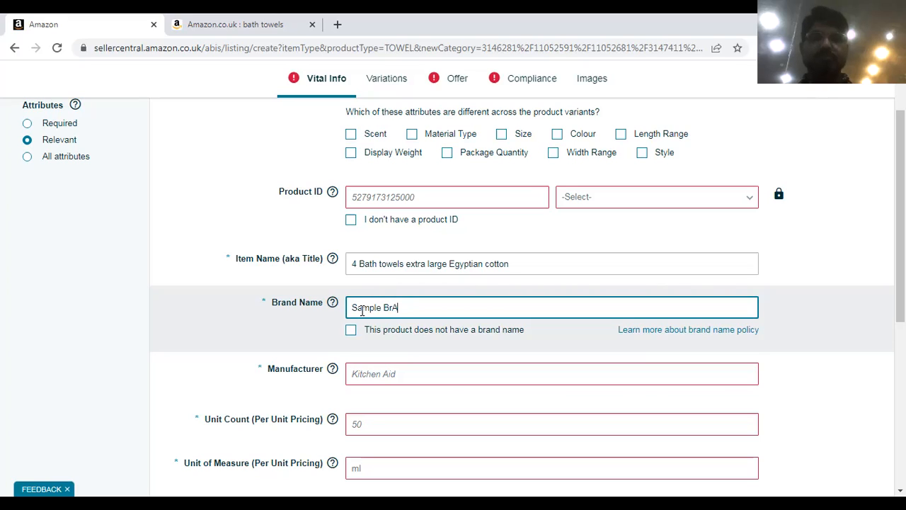
{"action": "key", "text": "BackSpace"}
{"action": "type", "text": "san"}
{"action": "key", "text": "BackSpace"}
{"action": "key", "text": "BackSpace"}
{"action": "key", "text": "BackSpace"}
{"action": "type", "text": "and"}
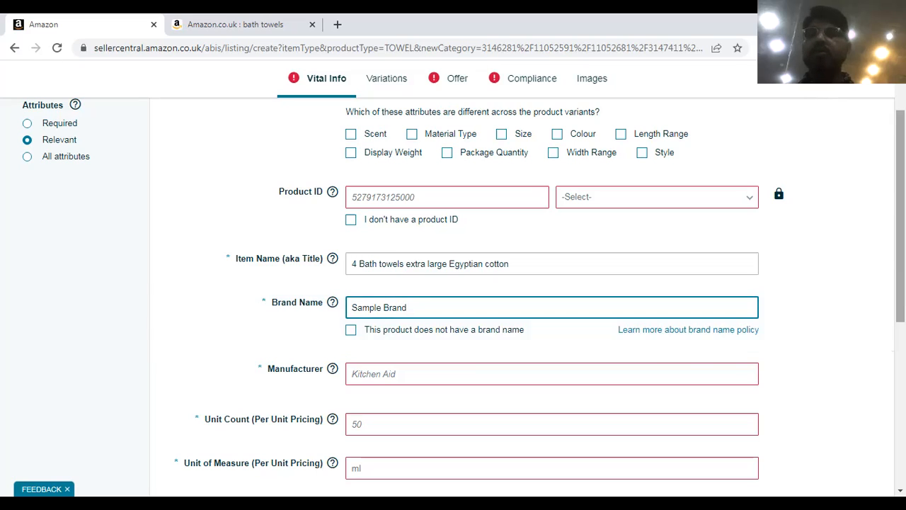
Step: Set the per-unit pricing to a unit count of 4 with "count" as the unit of measure
{"action": "scroll", "coordinate": [637, 241], "scroll_direction": "down", "scroll_amount": 2}
{"action": "left_click", "coordinate": [511, 262]}
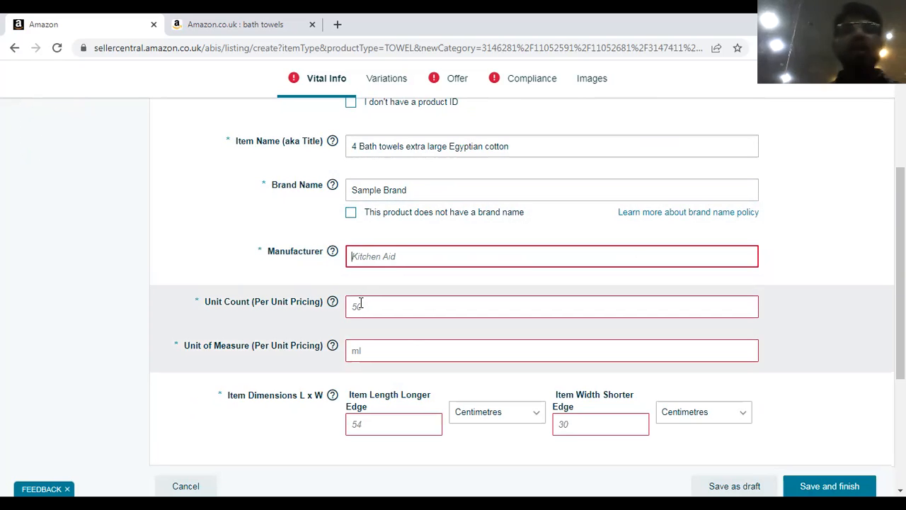
{"action": "left_click", "coordinate": [361, 306]}
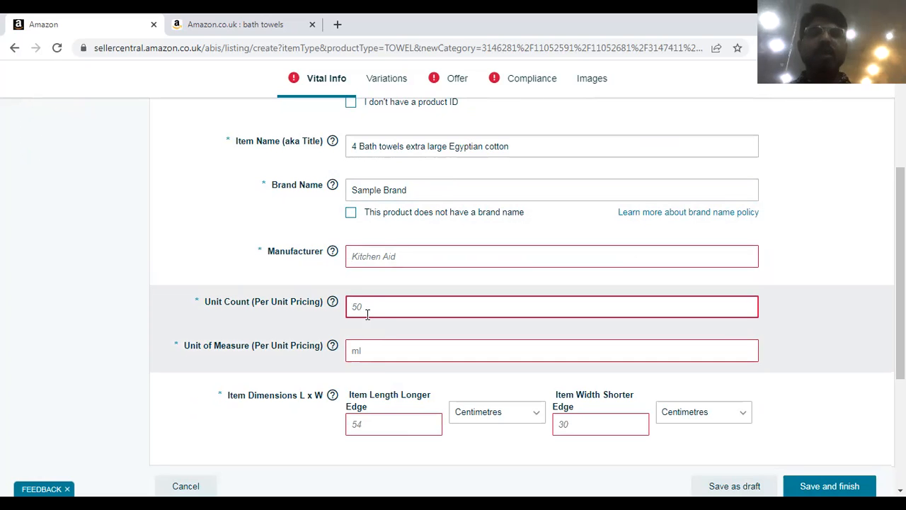
{"action": "type", "text": "4"}
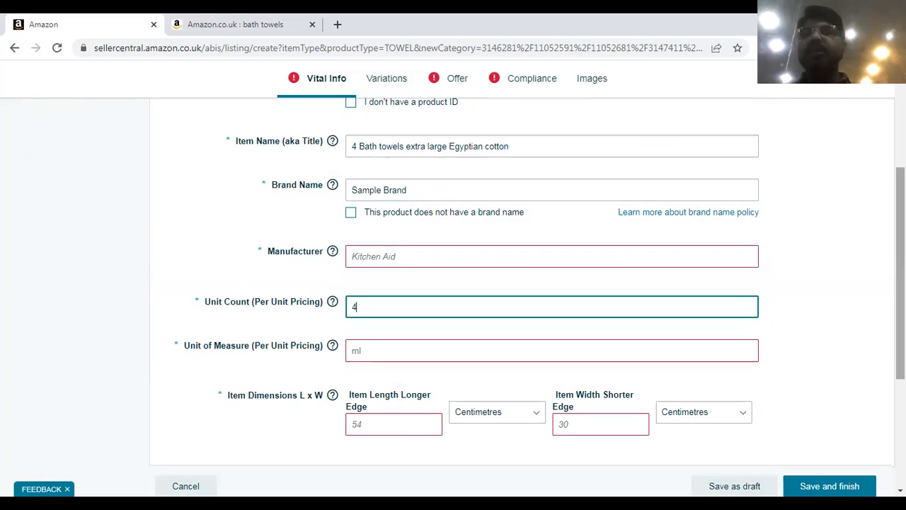
{"action": "scroll", "coordinate": [342, 196], "scroll_direction": "up", "scroll_amount": 1}
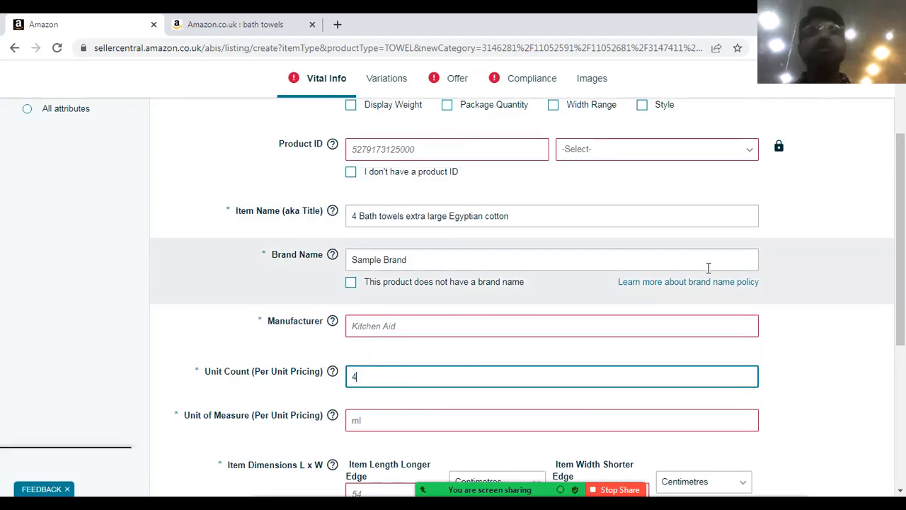
{"action": "scroll", "coordinate": [708, 265], "scroll_direction": "down", "scroll_amount": 2}
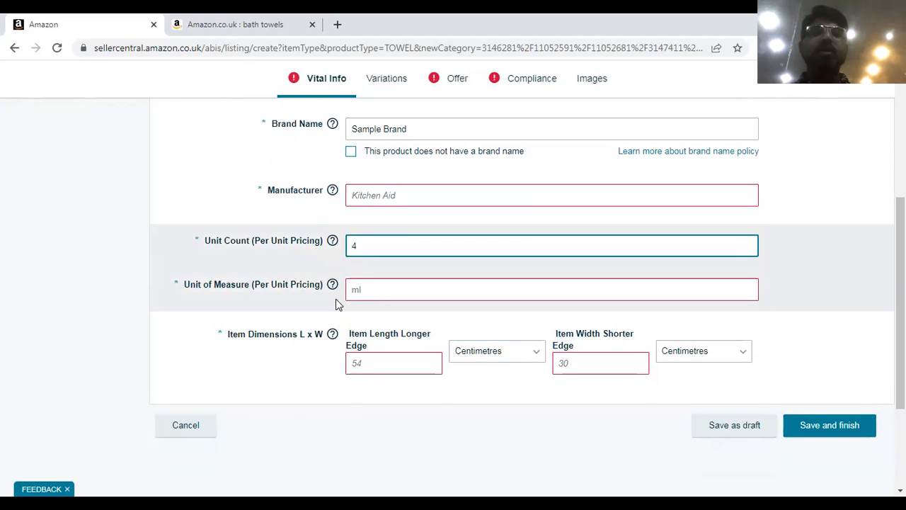
{"action": "left_click", "coordinate": [379, 291]}
{"action": "left_click", "coordinate": [366, 322]}
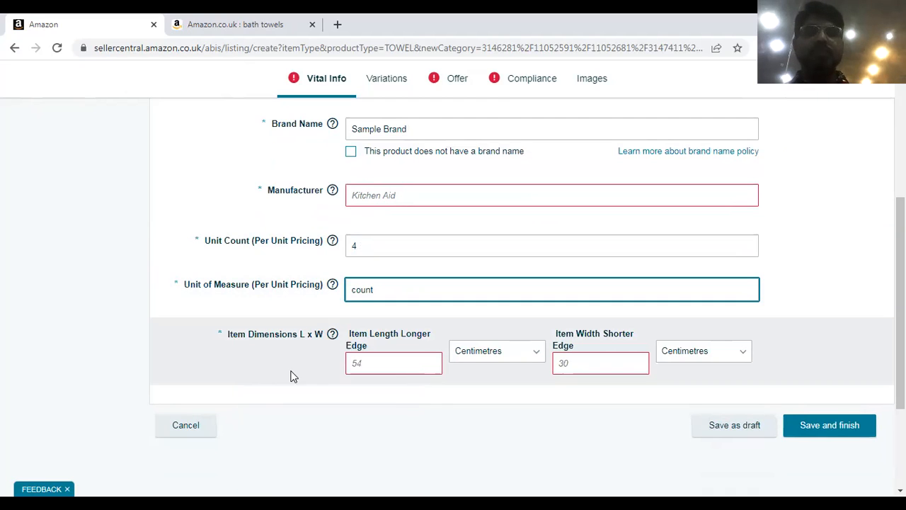
{"action": "left_click", "coordinate": [429, 414]}
Step: Set the item dimensions to 140 centimetres for the longer edge and 80 centimetres for the shorter edge
{"action": "left_click", "coordinate": [377, 369]}
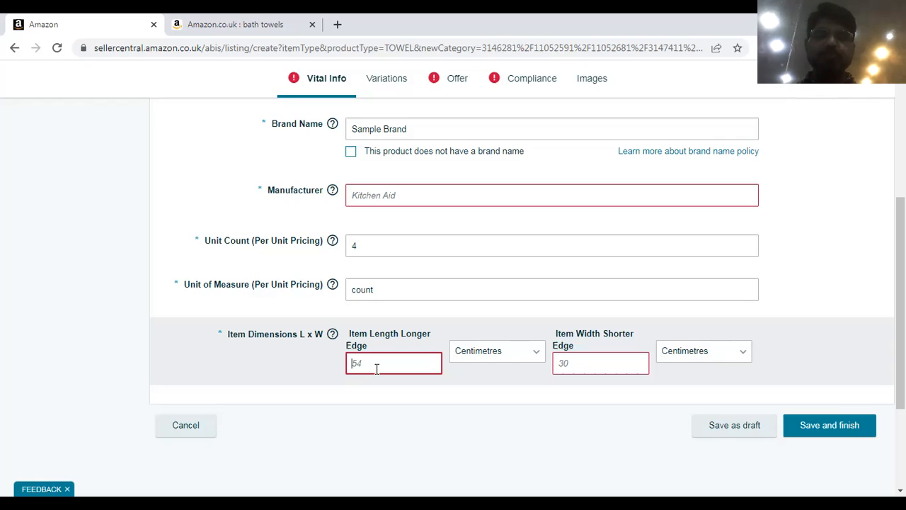
{"action": "type", "text": "140"}
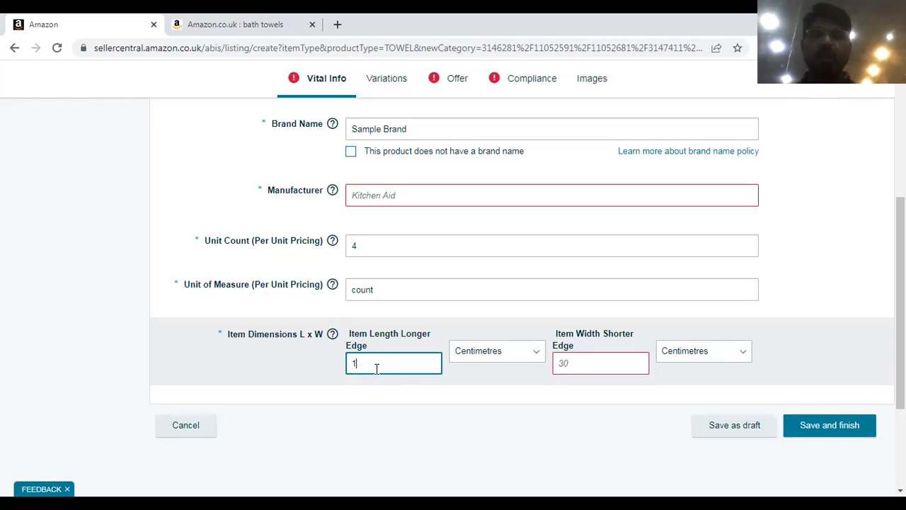
{"action": "left_click", "coordinate": [578, 361]}
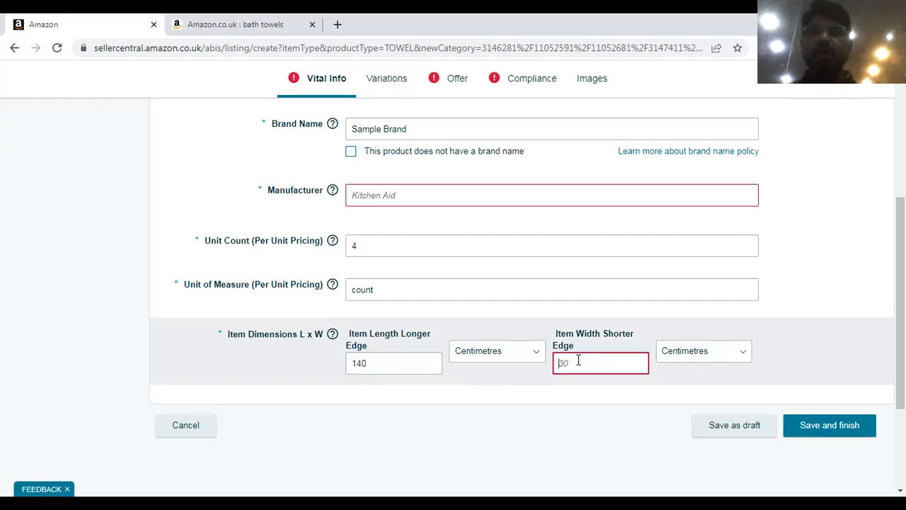
{"action": "type", "text": "80"}
{"action": "left_click", "coordinate": [560, 411]}
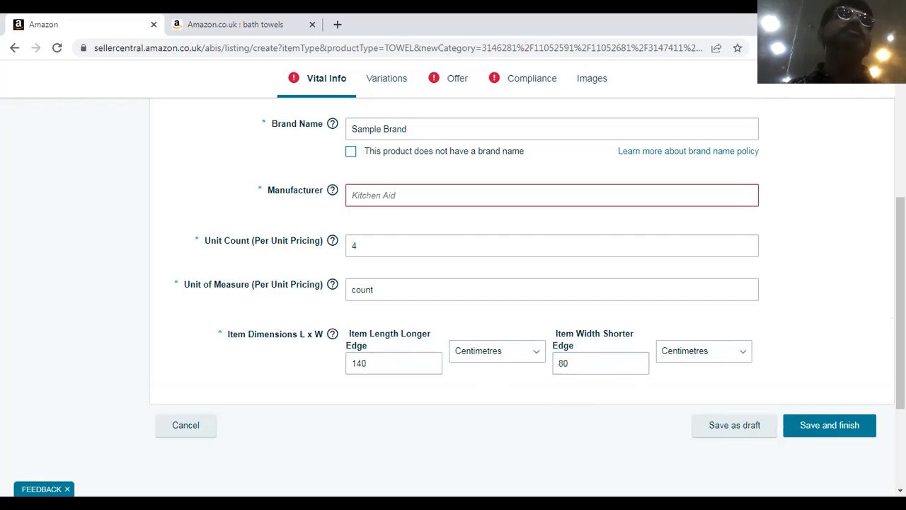
Step: Open the listing's Variations section and choose Colour and Size as the variation types
{"action": "left_click_drag", "start_coordinate": [901, 365], "coordinate": [901, 288]}
{"action": "left_click_drag", "start_coordinate": [901, 183], "coordinate": [864, 86]}
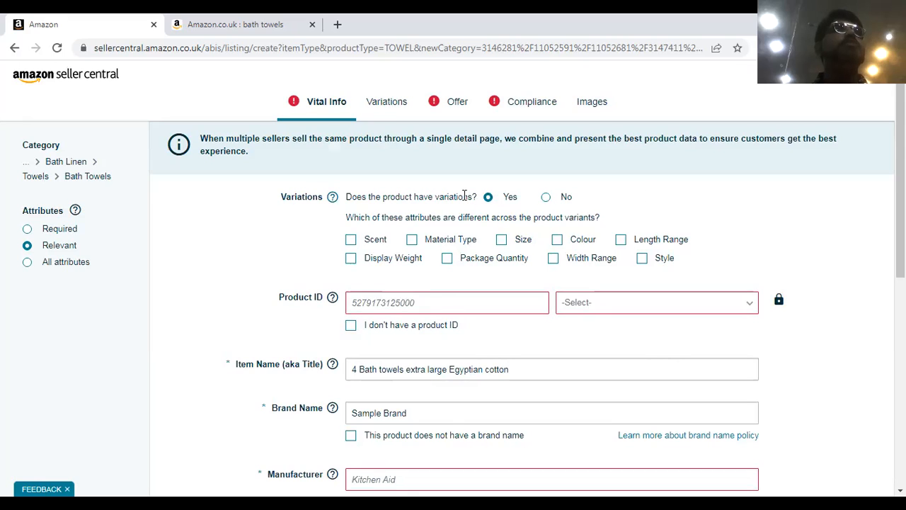
{"action": "left_click", "coordinate": [386, 110]}
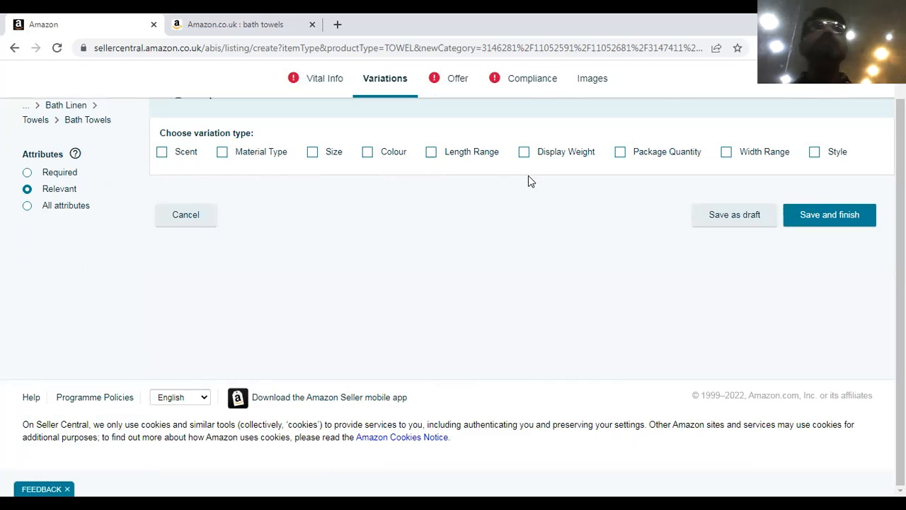
{"action": "left_click", "coordinate": [368, 152]}
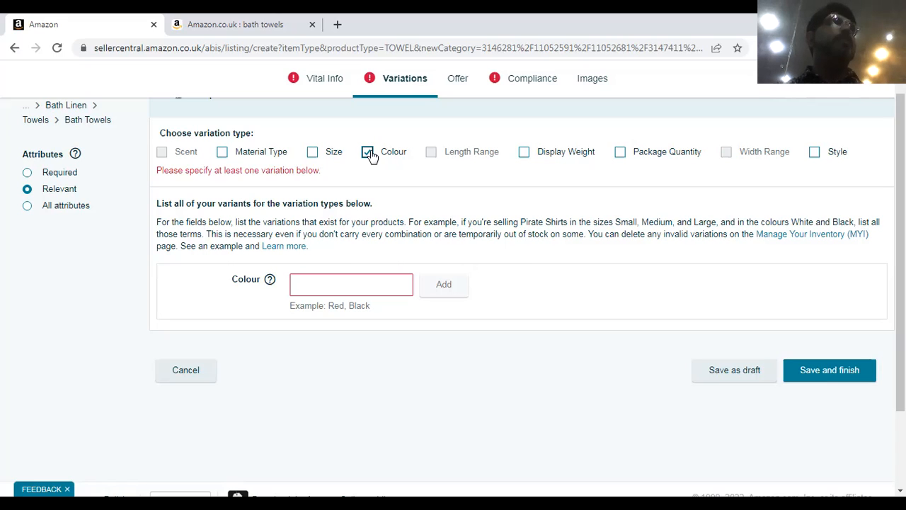
{"action": "left_click", "coordinate": [313, 152]}
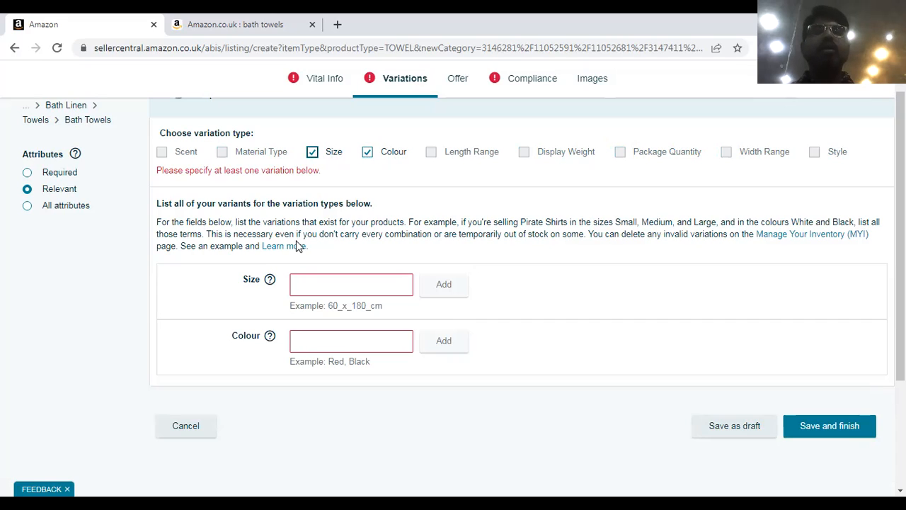
Step: Add Small, Medium and Large as the size variants
{"action": "left_click", "coordinate": [300, 284]}
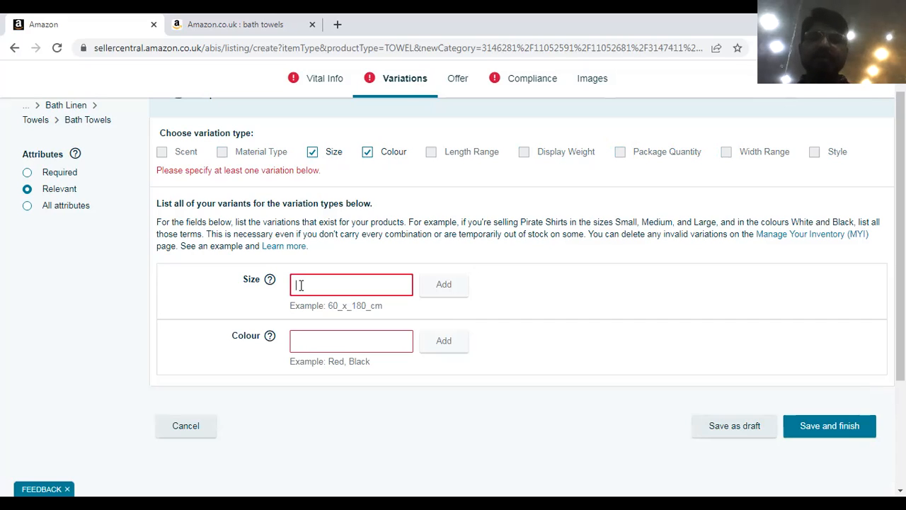
{"action": "type", "text": "Cha"}
{"action": "key", "text": "BackSpace"}
{"action": "key", "text": "BackSpace"}
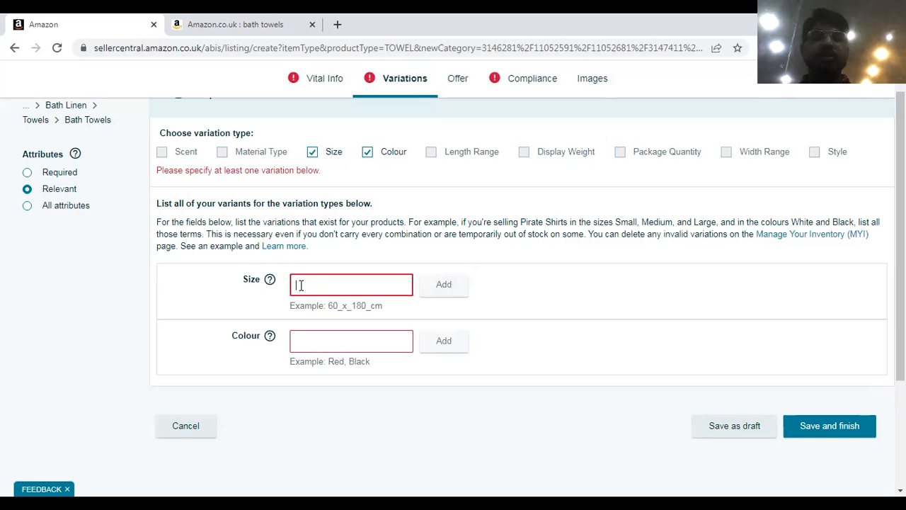
{"action": "type", "text": "Small"}
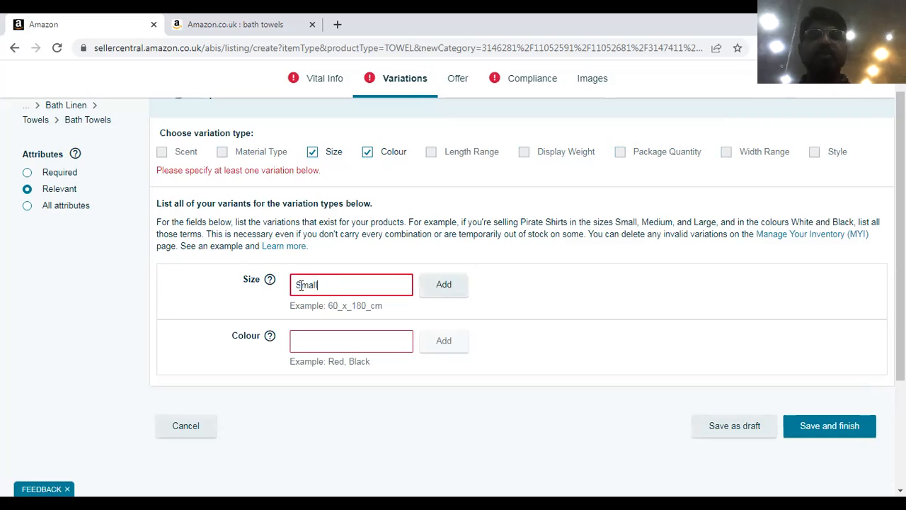
{"action": "left_click", "coordinate": [431, 285]}
{"action": "left_click", "coordinate": [312, 272]}
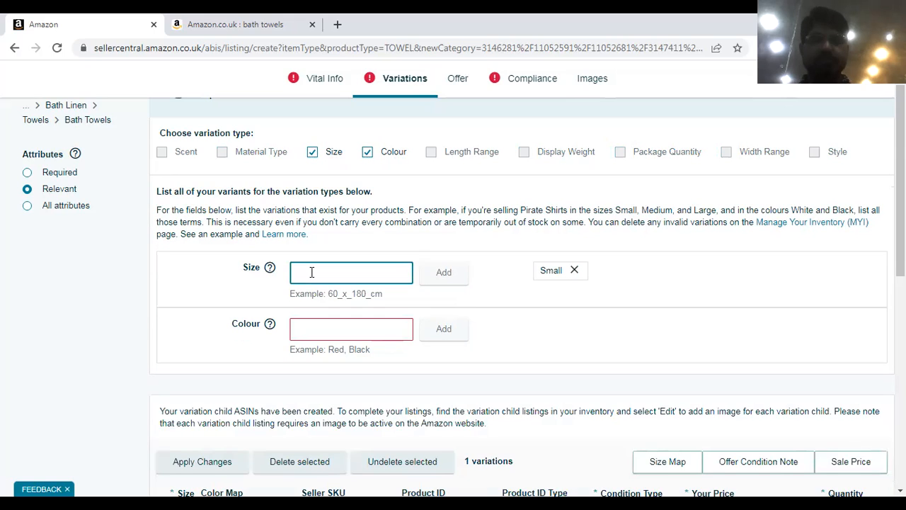
{"action": "type", "text": "Medium"}
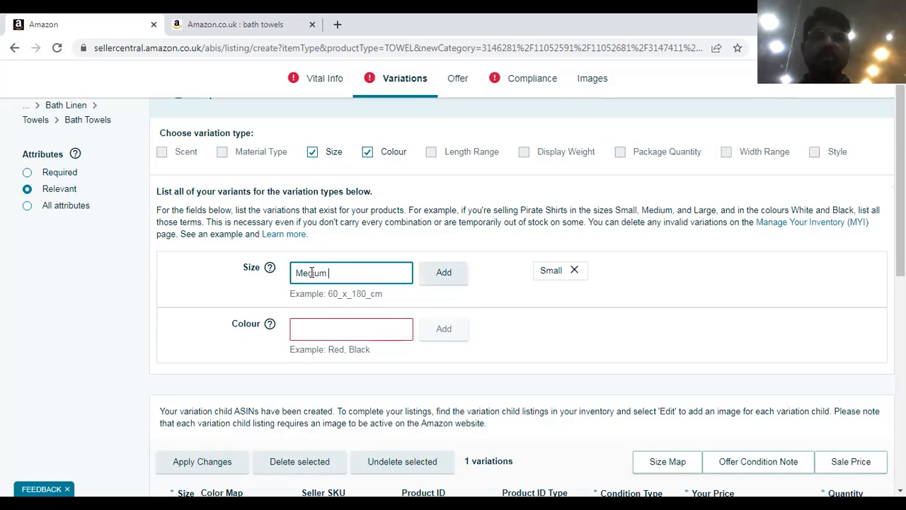
{"action": "left_click", "coordinate": [441, 281]}
{"action": "left_click", "coordinate": [363, 270]}
{"action": "type", "text": "Large"}
{"action": "left_click", "coordinate": [447, 272]}
Step: Add Charcoal, Black and Blue as the colour variants
{"action": "left_click", "coordinate": [326, 334]}
{"action": "type", "text": "Charcoal"}
{"action": "left_click", "coordinate": [434, 329]}
{"action": "left_click", "coordinate": [336, 328]}
{"action": "type", "text": "Bolacjk"}
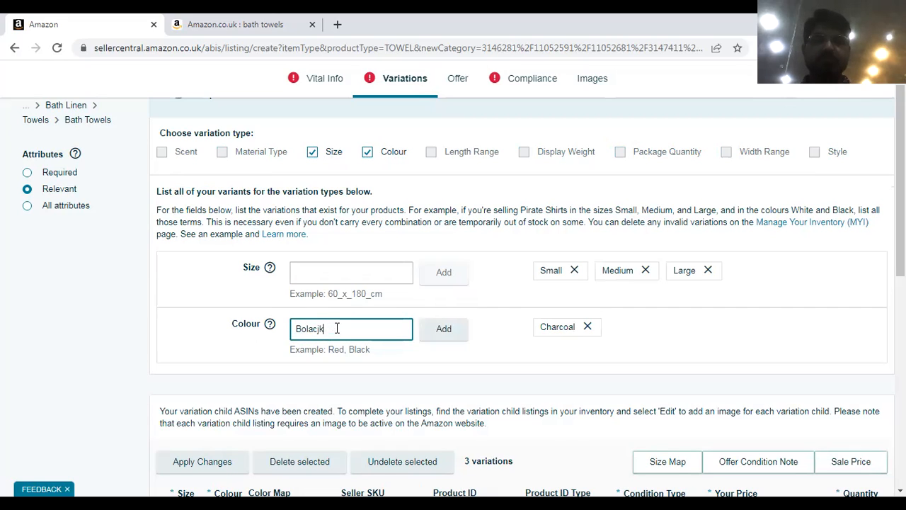
{"action": "key", "text": "BackSpace"}
{"action": "key", "text": "BackSpace"}
{"action": "type", "text": "lack"}
{"action": "left_click", "coordinate": [439, 333]}
{"action": "left_click", "coordinate": [370, 326]}
{"action": "type", "text": "Blku"}
{"action": "key", "text": "BackSpace"}
{"action": "type", "text": "ue"}
{"action": "left_click", "coordinate": [447, 328]}
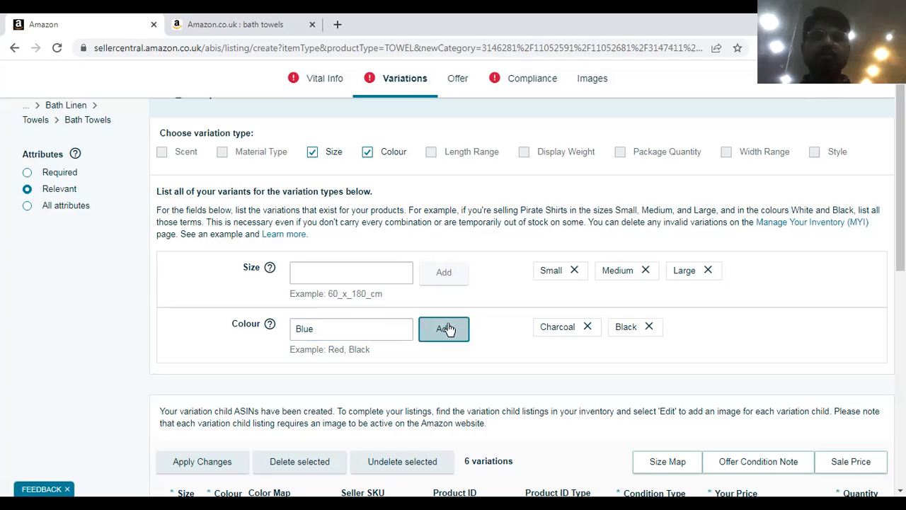
Step: Add White as another colour variant
{"action": "left_click", "coordinate": [360, 326]}
{"action": "type", "text": "White"}
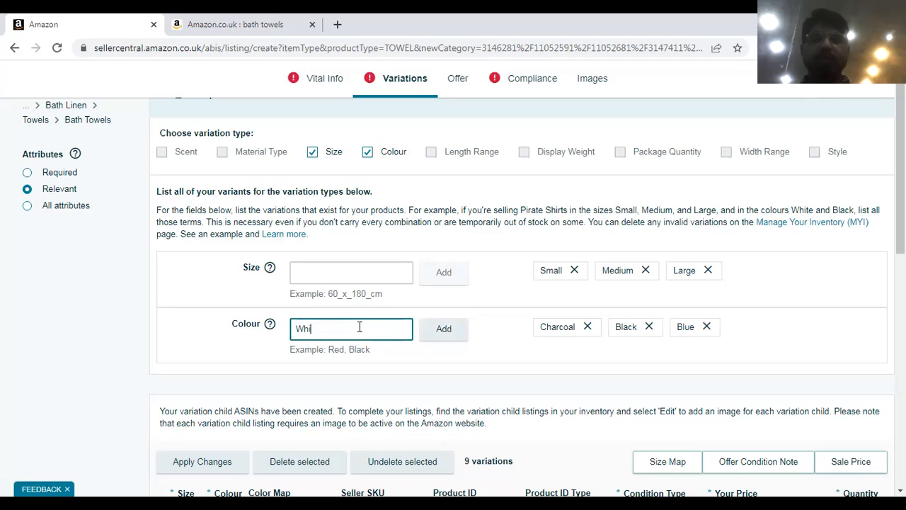
{"action": "left_click", "coordinate": [454, 333]}
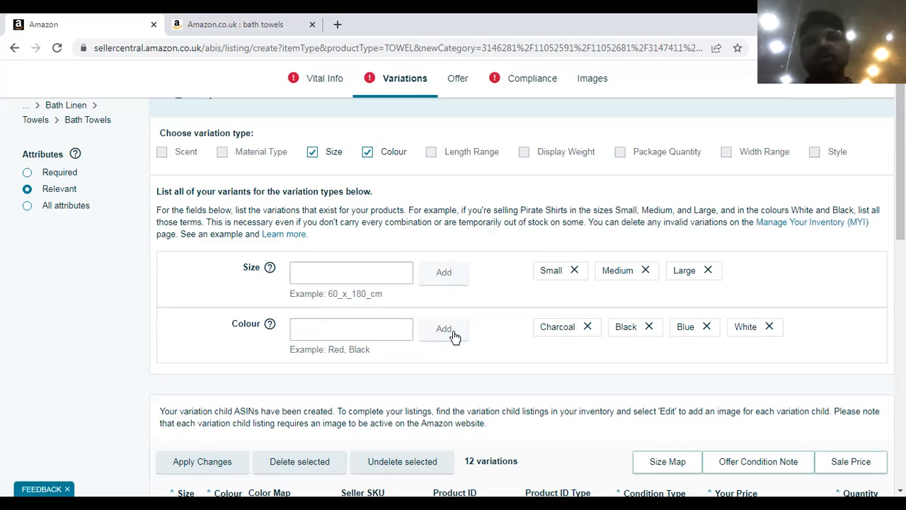
Step: Examine the generated size and colour variation rows, including their Seller SKU and Product ID fields
{"action": "left_click_drag", "start_coordinate": [901, 187], "coordinate": [900, 208]}
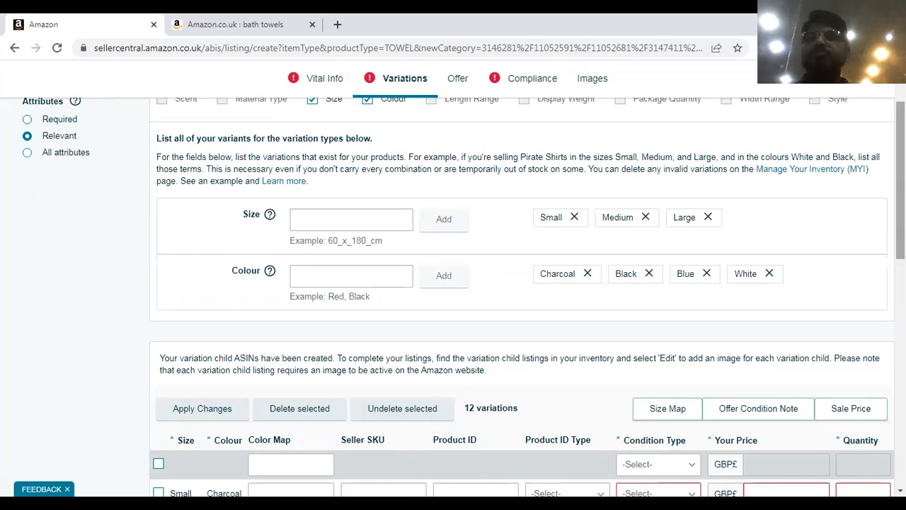
{"action": "scroll", "coordinate": [522, 297], "scroll_direction": "down", "scroll_amount": 3}
{"action": "scroll", "coordinate": [522, 297], "scroll_direction": "down", "scroll_amount": 3}
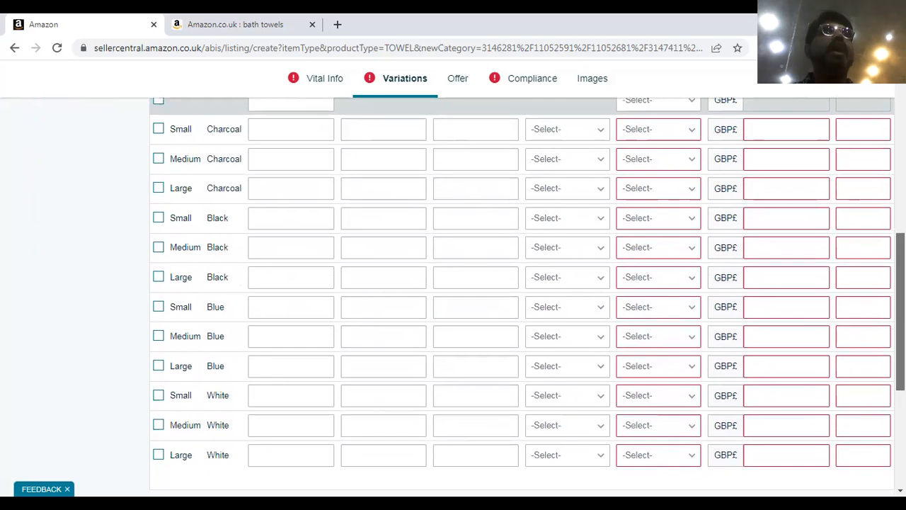
{"action": "scroll", "coordinate": [522, 297], "scroll_direction": "down", "scroll_amount": 1}
{"action": "scroll", "coordinate": [522, 297], "scroll_direction": "up", "scroll_amount": 6}
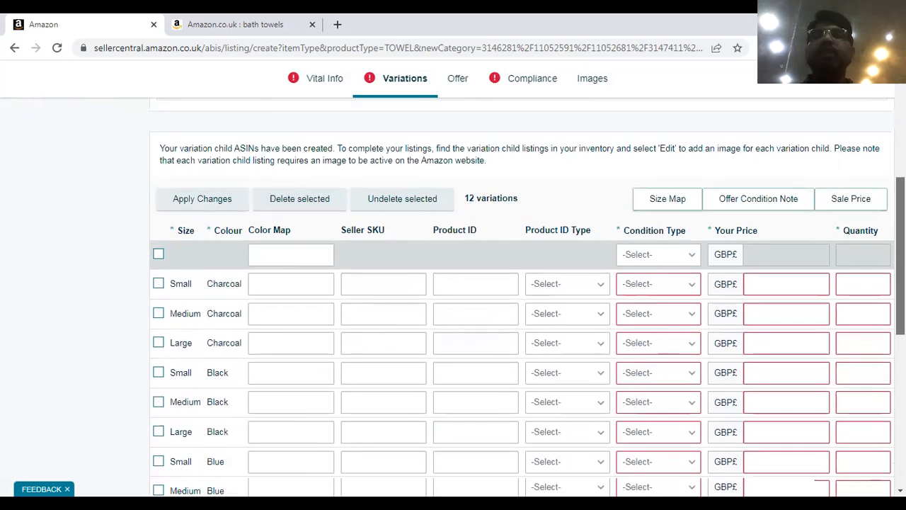
{"action": "scroll", "coordinate": [522, 297], "scroll_direction": "down", "scroll_amount": 2}
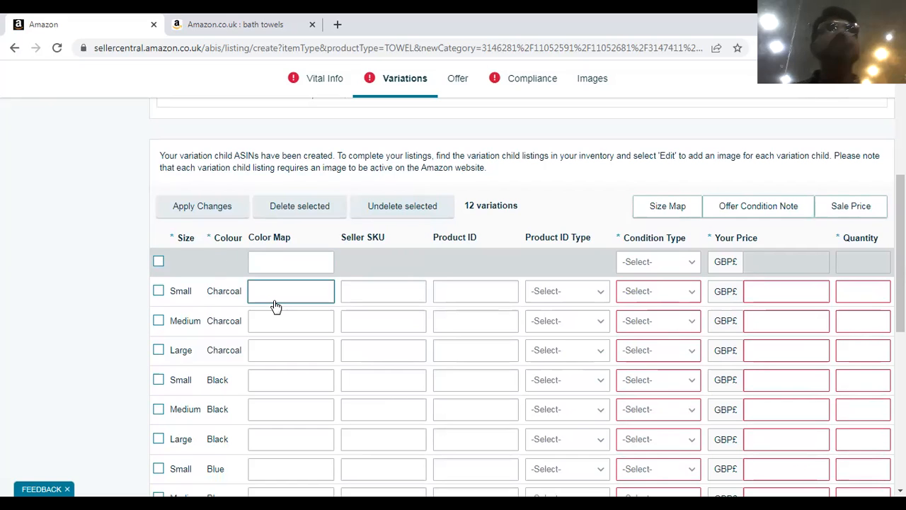
{"action": "left_click", "coordinate": [367, 287]}
{"action": "right_click", "coordinate": [369, 289]}
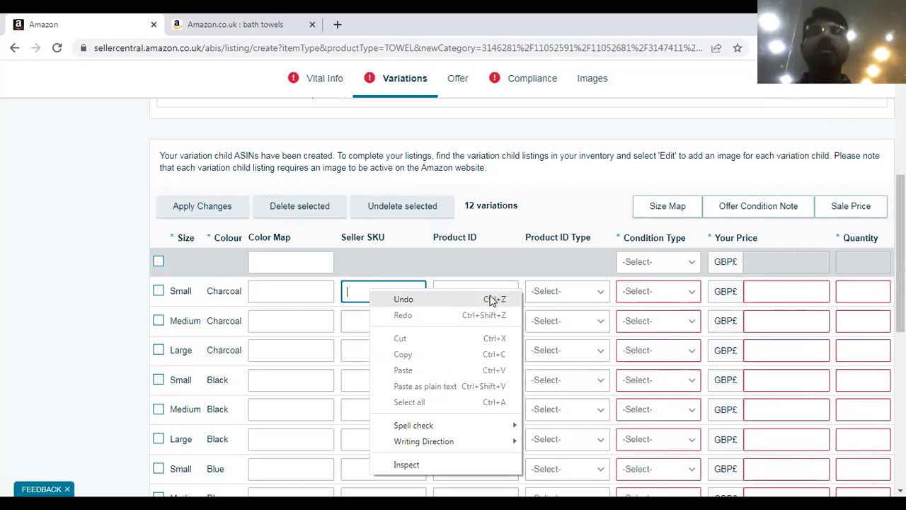
{"action": "left_click", "coordinate": [490, 265]}
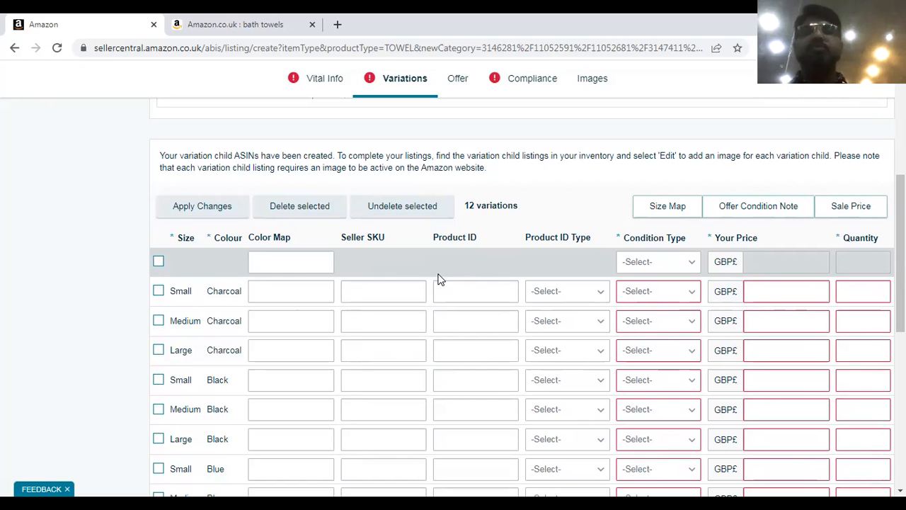
{"action": "left_click", "coordinate": [465, 291]}
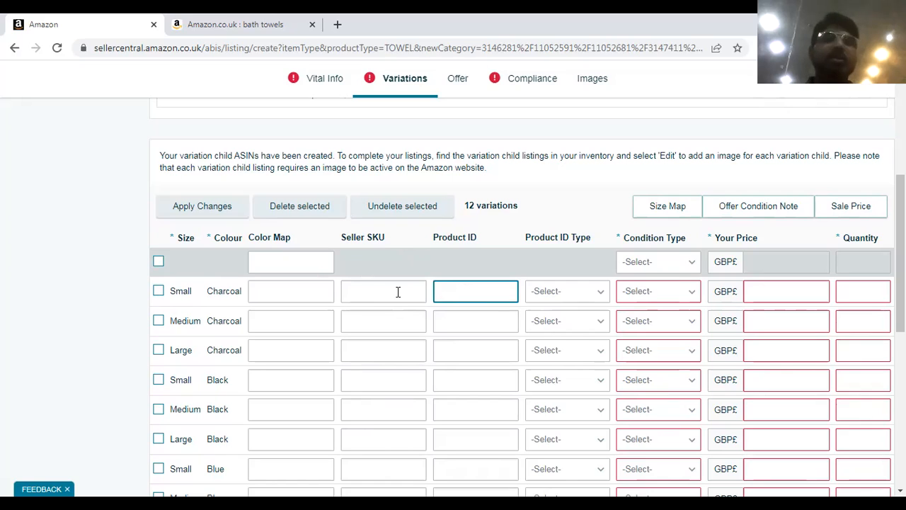
Step: Set the product ID type to UPC for the Small Charcoal and Medium Charcoal variations
{"action": "left_click", "coordinate": [590, 293]}
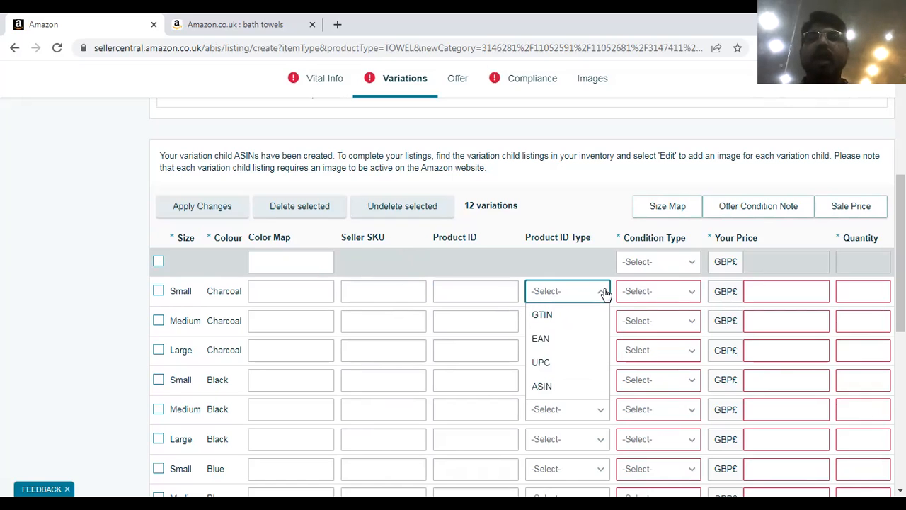
{"action": "left_click", "coordinate": [554, 364]}
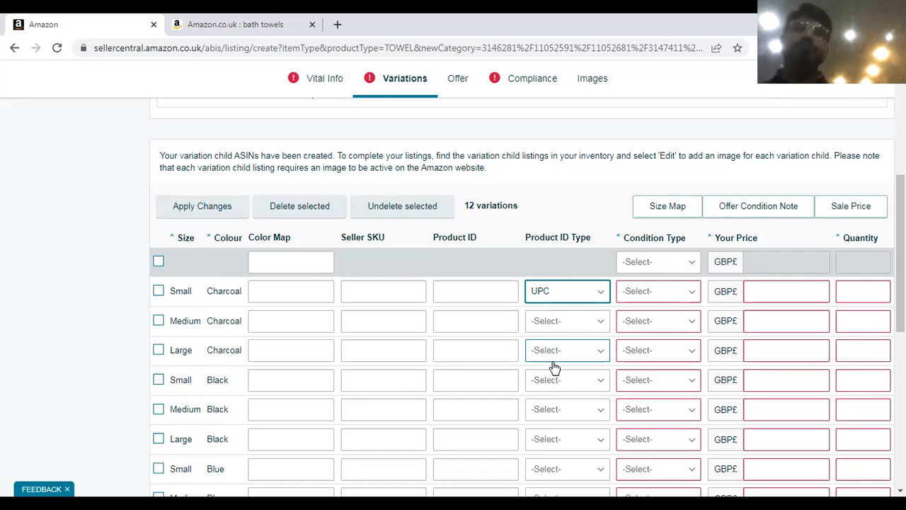
{"action": "left_click", "coordinate": [558, 301]}
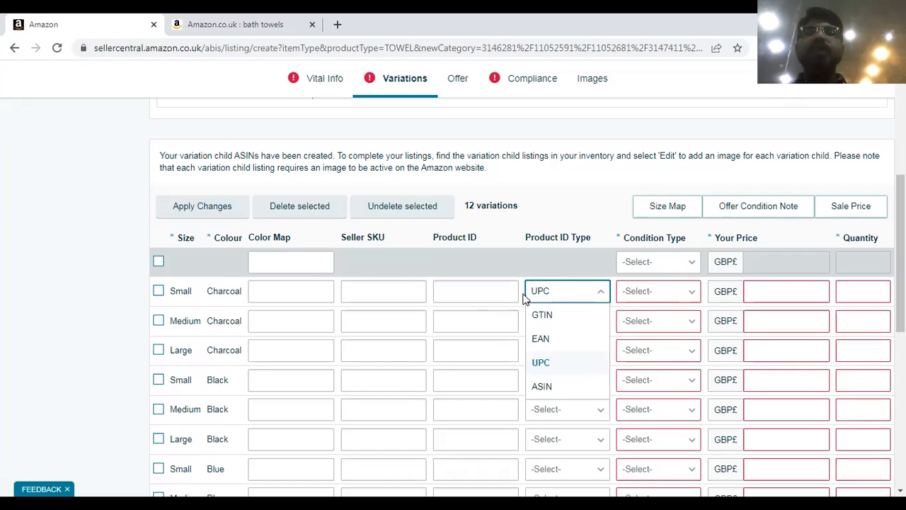
{"action": "left_click", "coordinate": [560, 301]}
{"action": "left_click", "coordinate": [472, 286]}
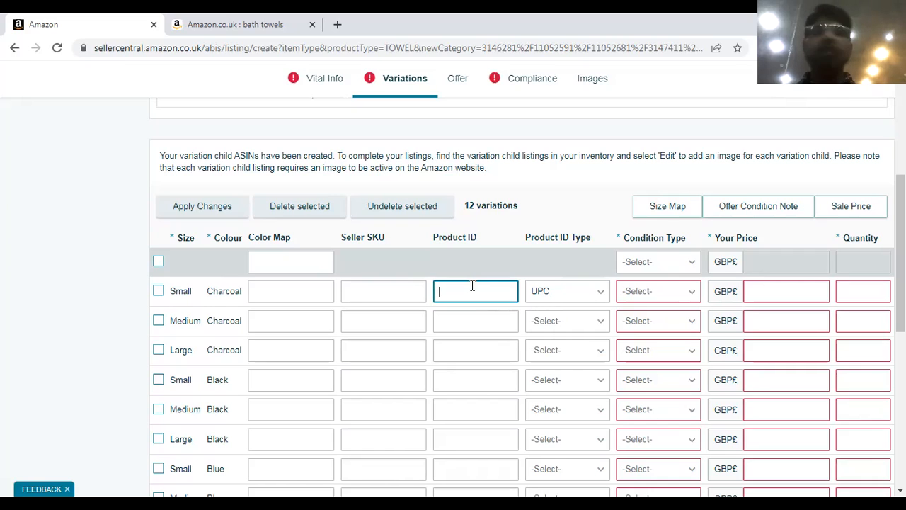
{"action": "left_click_drag", "start_coordinate": [901, 232], "coordinate": [900, 170]}
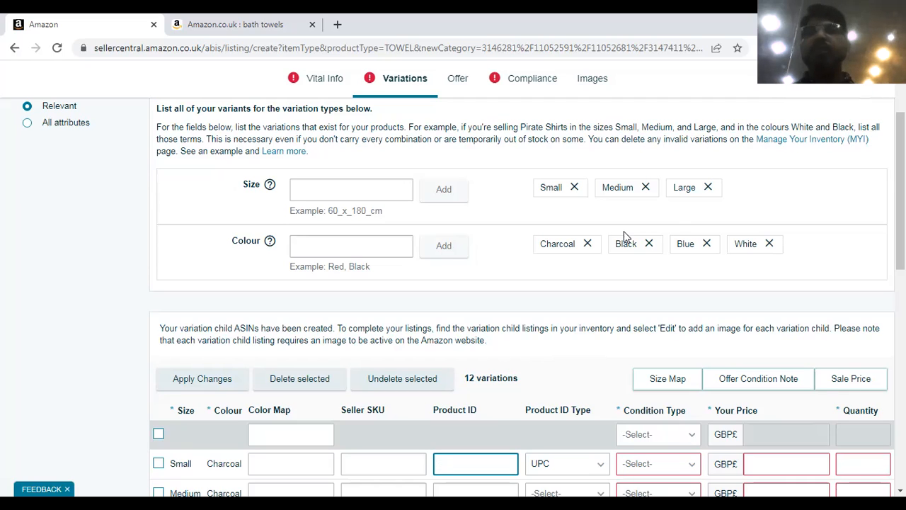
{"action": "scroll", "coordinate": [624, 231], "scroll_direction": "down", "scroll_amount": 2}
{"action": "scroll", "coordinate": [645, 277], "scroll_direction": "down", "scroll_amount": 1}
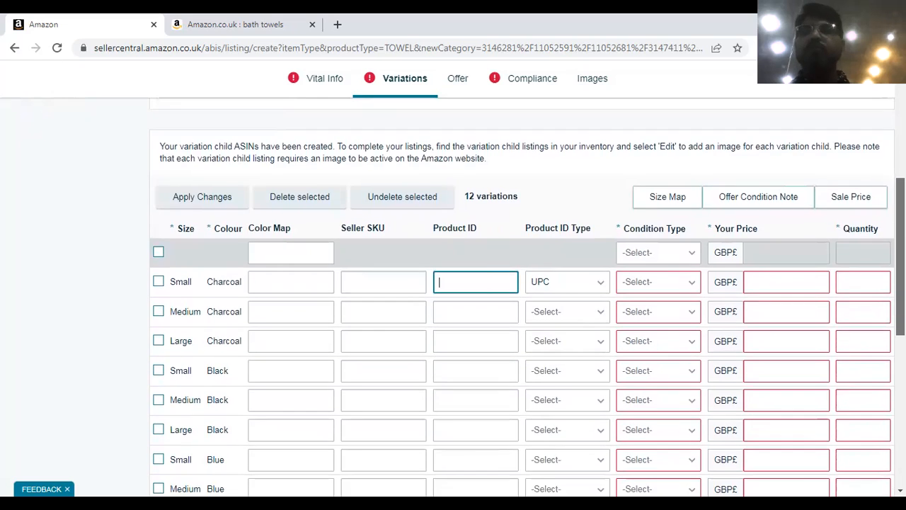
{"action": "scroll", "coordinate": [645, 276], "scroll_direction": "down", "scroll_amount": 1}
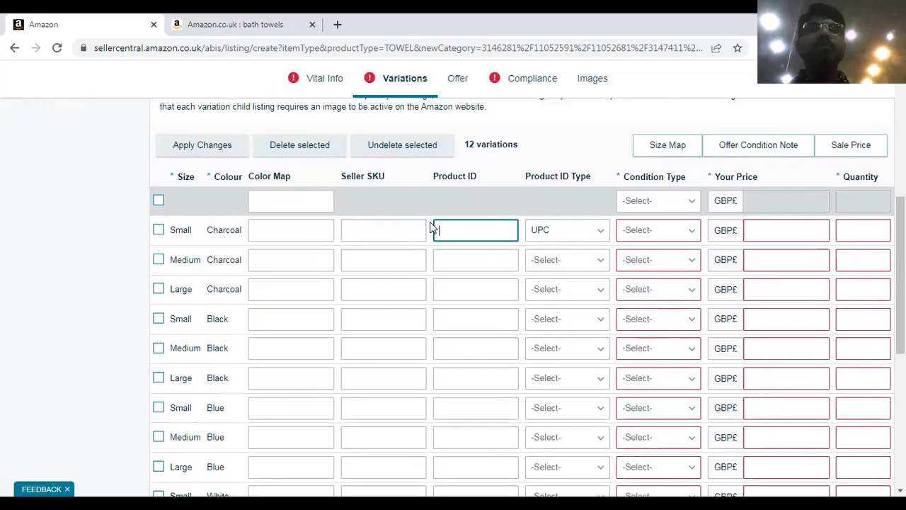
{"action": "left_click", "coordinate": [567, 260]}
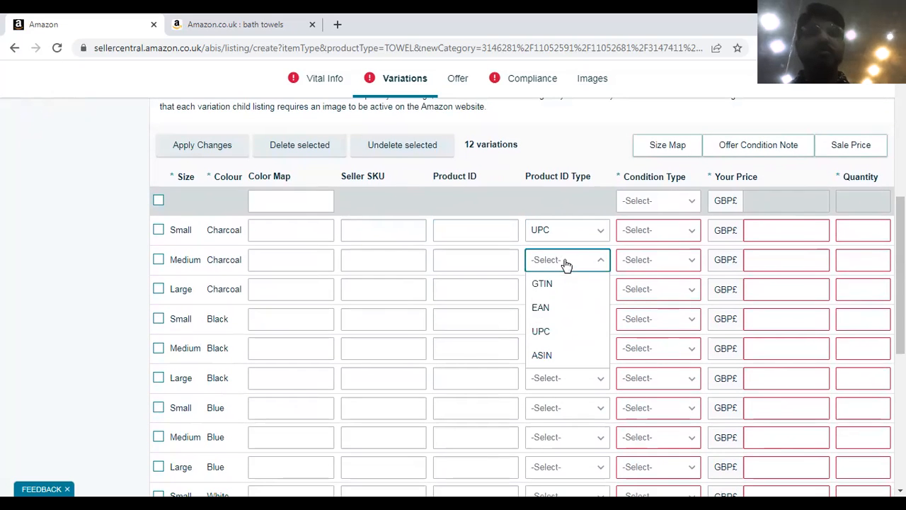
{"action": "left_click", "coordinate": [541, 331]}
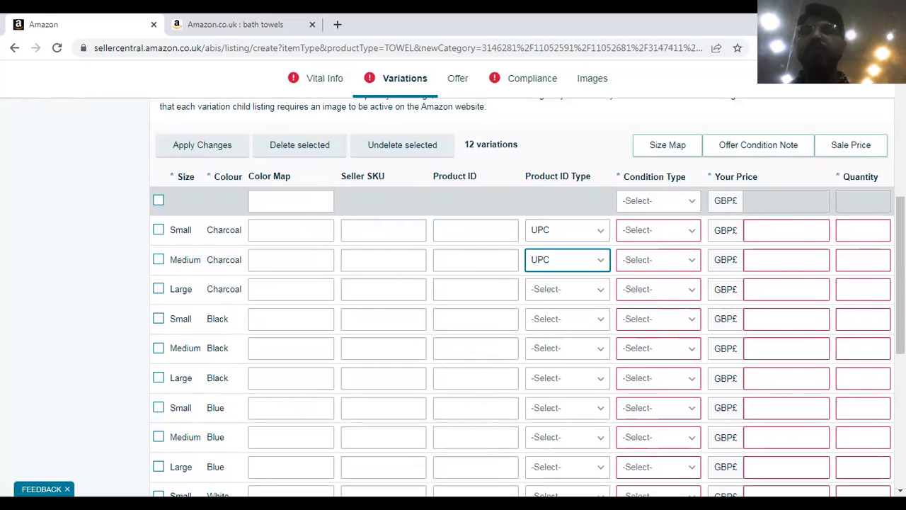
Step: Set the condition type to New for the Small, Medium and Large Charcoal variations
{"action": "scroll", "coordinate": [453, 283], "scroll_direction": "down", "scroll_amount": 3}
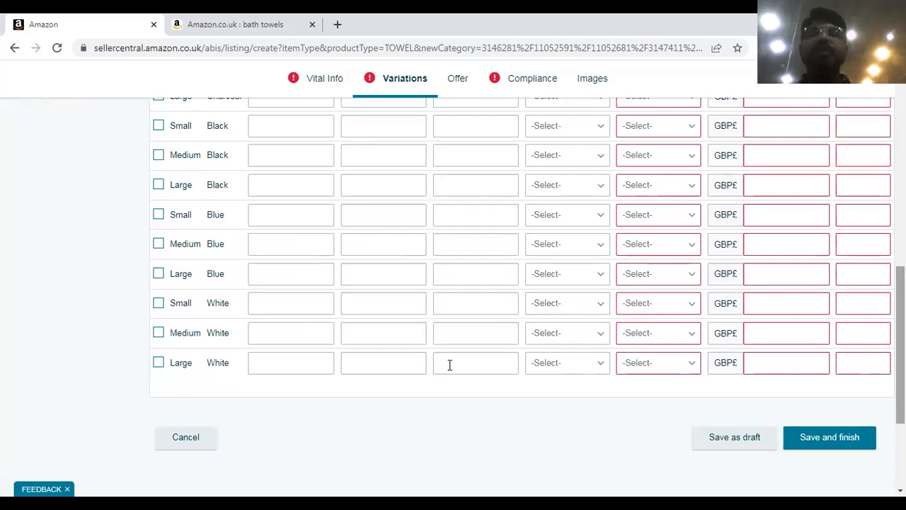
{"action": "scroll", "coordinate": [701, 245], "scroll_direction": "up", "scroll_amount": 3}
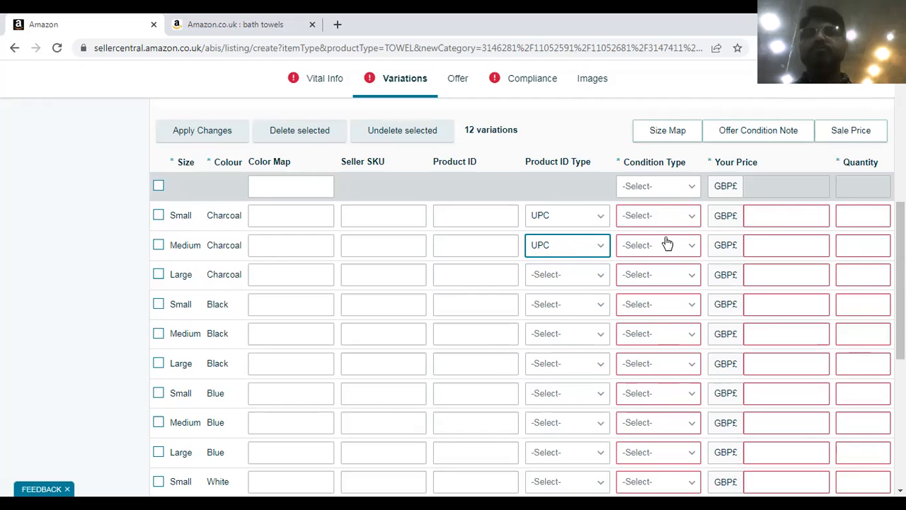
{"action": "scroll", "coordinate": [666, 227], "scroll_direction": "down", "scroll_amount": 1}
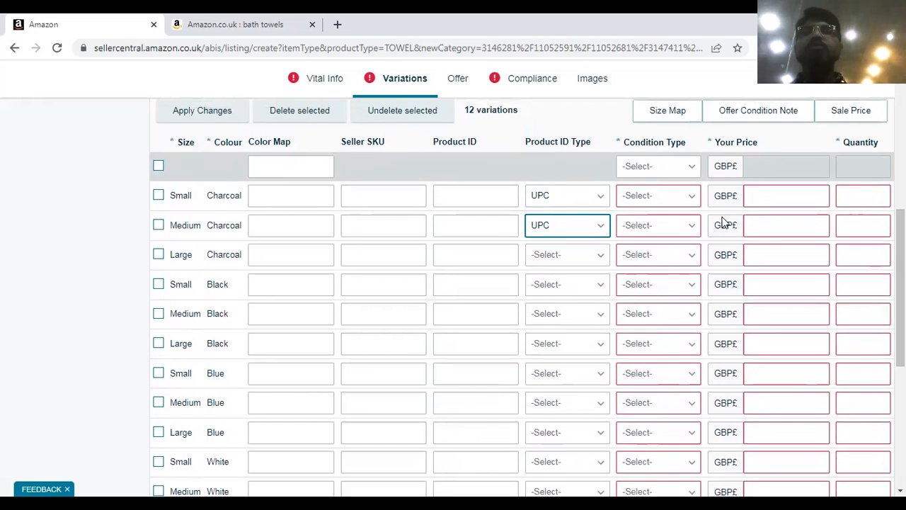
{"action": "left_click", "coordinate": [672, 201]}
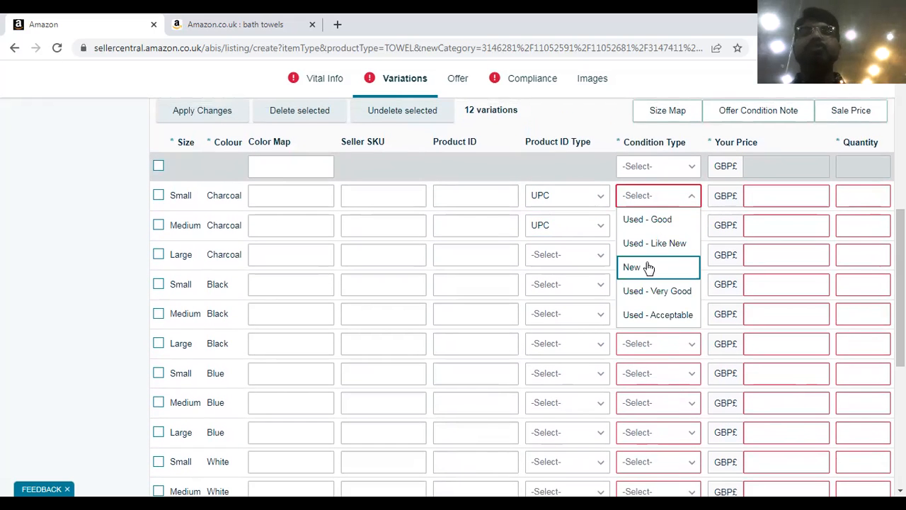
{"action": "left_click", "coordinate": [647, 267]}
{"action": "left_click", "coordinate": [647, 224]}
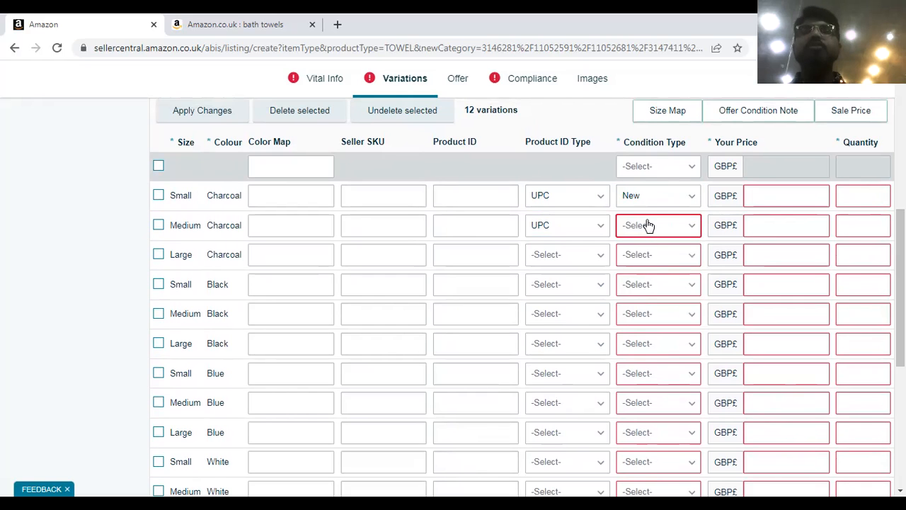
{"action": "left_click", "coordinate": [636, 297]}
{"action": "left_click", "coordinate": [638, 255]}
{"action": "left_click", "coordinate": [640, 327]}
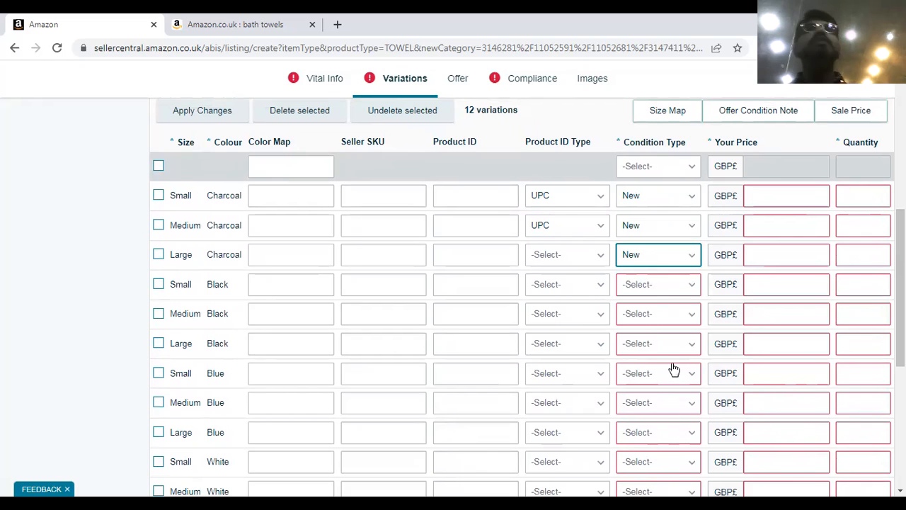
Step: Review the price fields across the variation rows
{"action": "scroll", "coordinate": [779, 297], "scroll_direction": "down", "scroll_amount": 1}
{"action": "scroll", "coordinate": [853, 238], "scroll_direction": "up", "scroll_amount": 2}
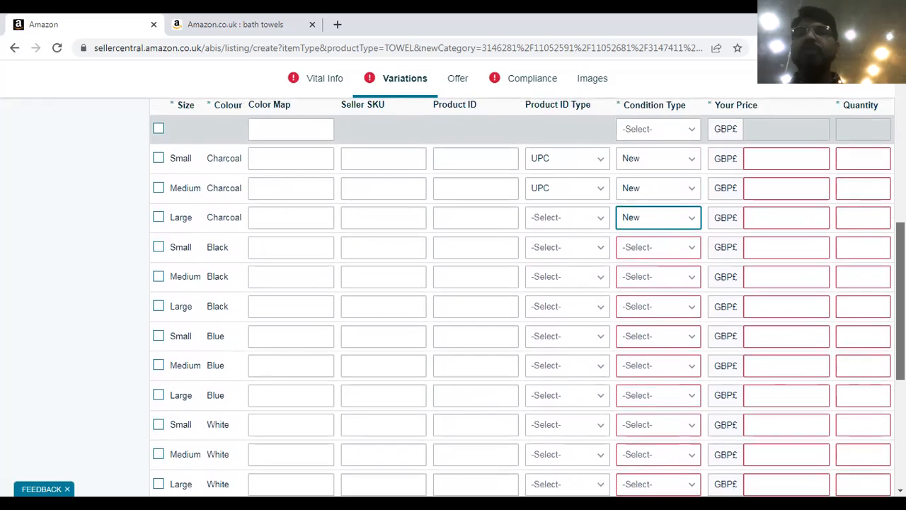
{"action": "left_click", "coordinate": [781, 221]}
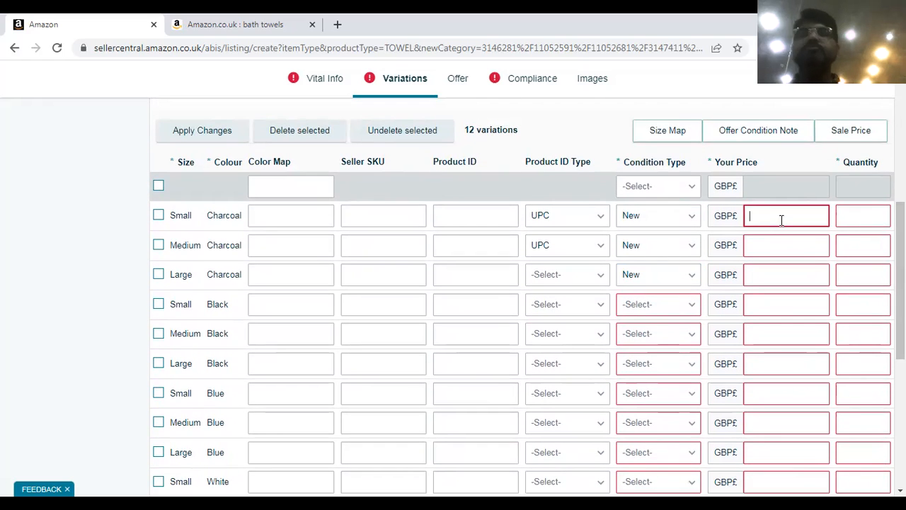
{"action": "scroll", "coordinate": [781, 234], "scroll_direction": "down", "scroll_amount": 4}
{"action": "scroll", "coordinate": [782, 234], "scroll_direction": "up", "scroll_amount": 5}
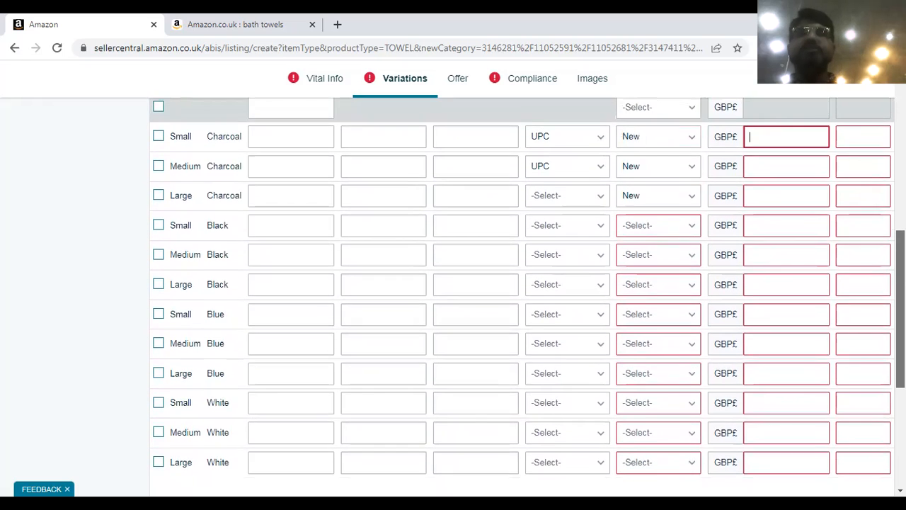
{"action": "scroll", "coordinate": [782, 262], "scroll_direction": "down", "scroll_amount": 1}
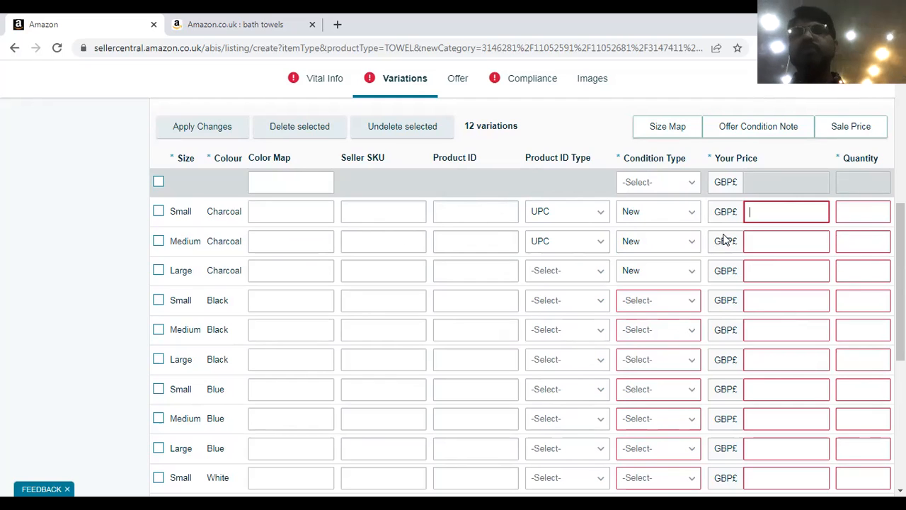
{"action": "scroll", "coordinate": [884, 227], "scroll_direction": "down", "scroll_amount": 1}
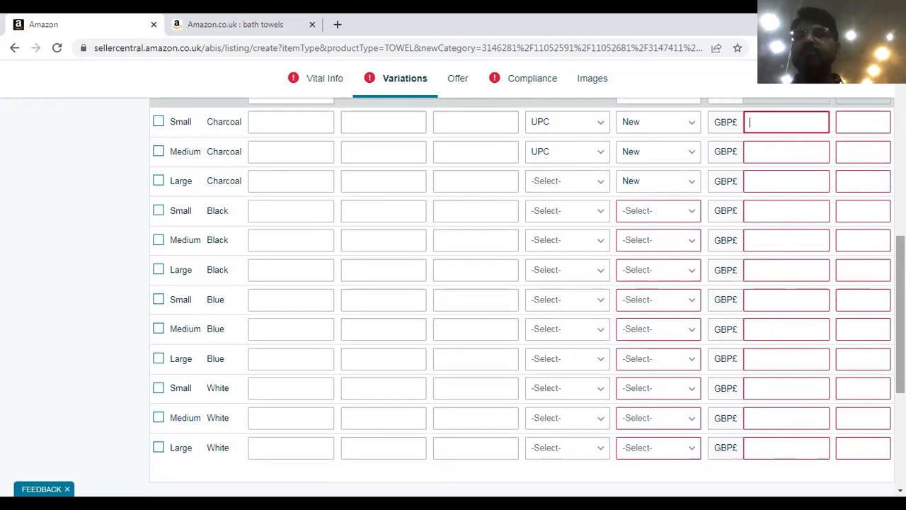
Step: Set the quantity to 10 for the Small, Medium and Large Charcoal variations and the Small Black variation
{"action": "scroll", "coordinate": [901, 283], "scroll_direction": "up", "scroll_amount": 1}
{"action": "scroll", "coordinate": [870, 298], "scroll_direction": "up", "scroll_amount": 1}
{"action": "left_click", "coordinate": [850, 286]}
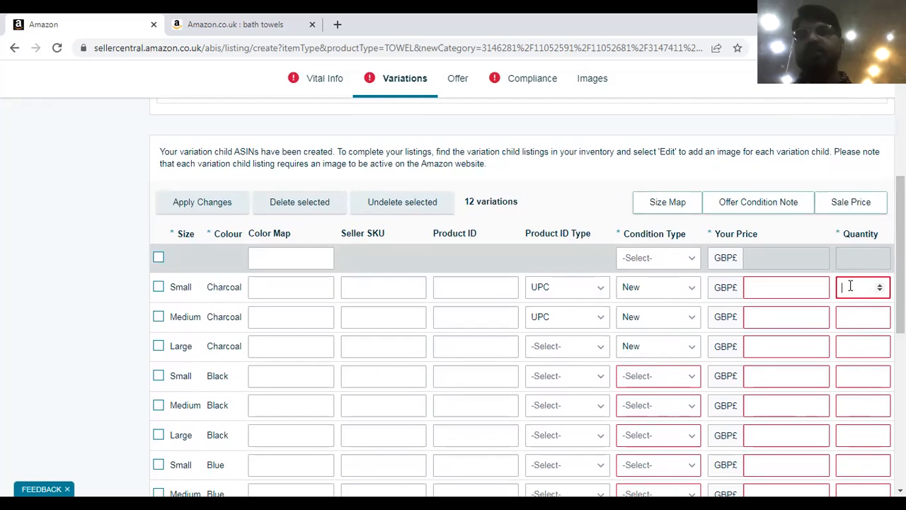
{"action": "type", "text": "100"}
{"action": "key", "text": "BackSpace"}
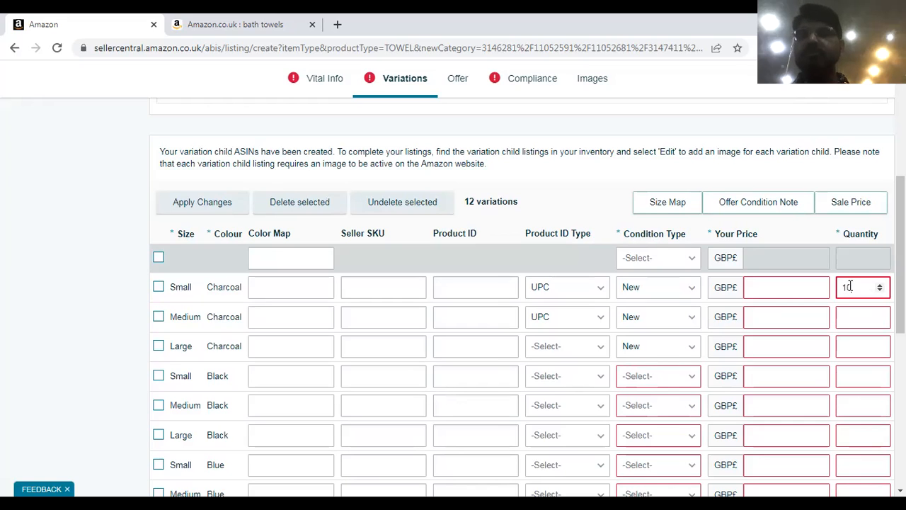
{"action": "double_click", "coordinate": [850, 286]}
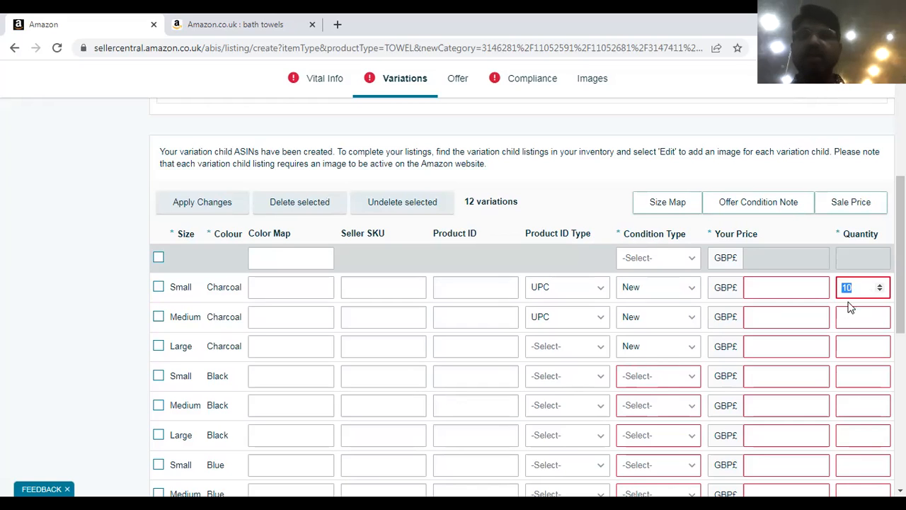
{"action": "left_click", "coordinate": [848, 316]}
{"action": "type", "text": "10"}
{"action": "left_click", "coordinate": [842, 347]}
{"action": "type", "text": "10"}
{"action": "left_click", "coordinate": [846, 374]}
{"action": "type", "text": "10"}
{"action": "scroll", "coordinate": [845, 373], "scroll_direction": "down", "scroll_amount": 1}
{"action": "scroll", "coordinate": [523, 297], "scroll_direction": "down", "scroll_amount": 3}
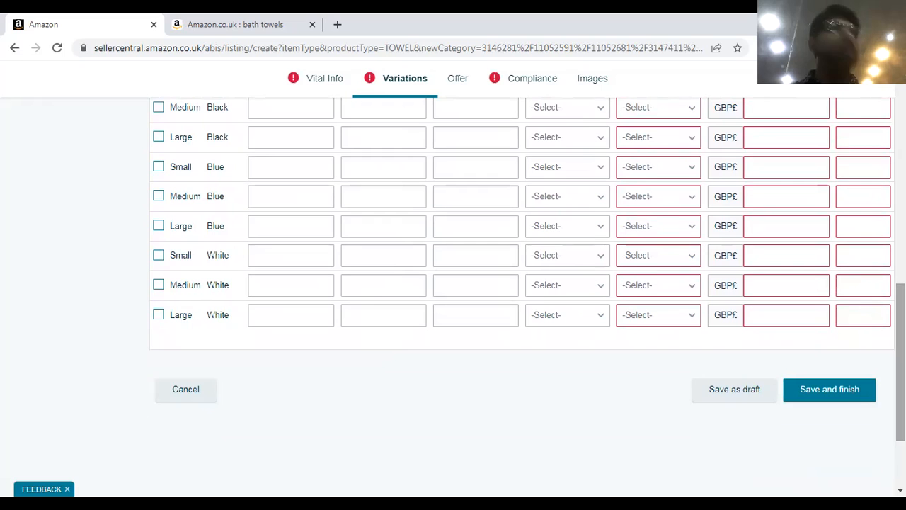
{"action": "scroll", "coordinate": [522, 297], "scroll_direction": "up", "scroll_amount": 10}
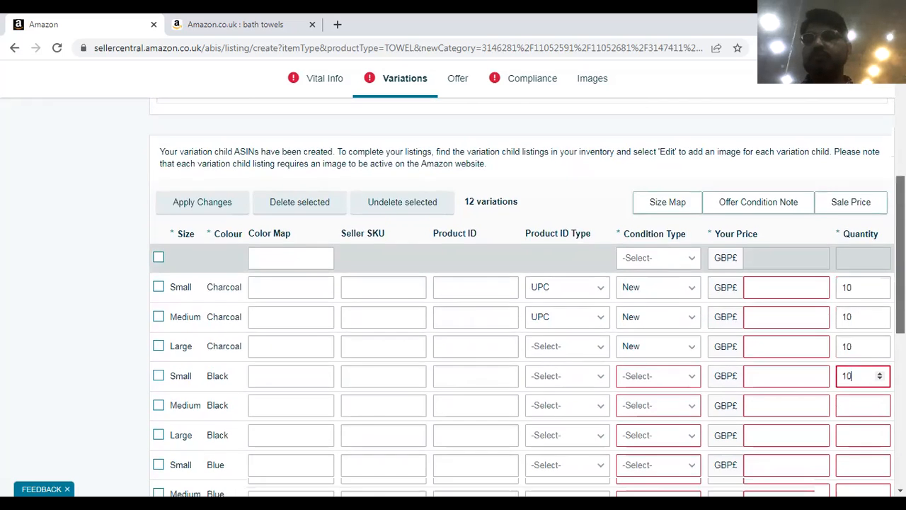
{"action": "left_click_drag", "start_coordinate": [901, 157], "coordinate": [901, 149]}
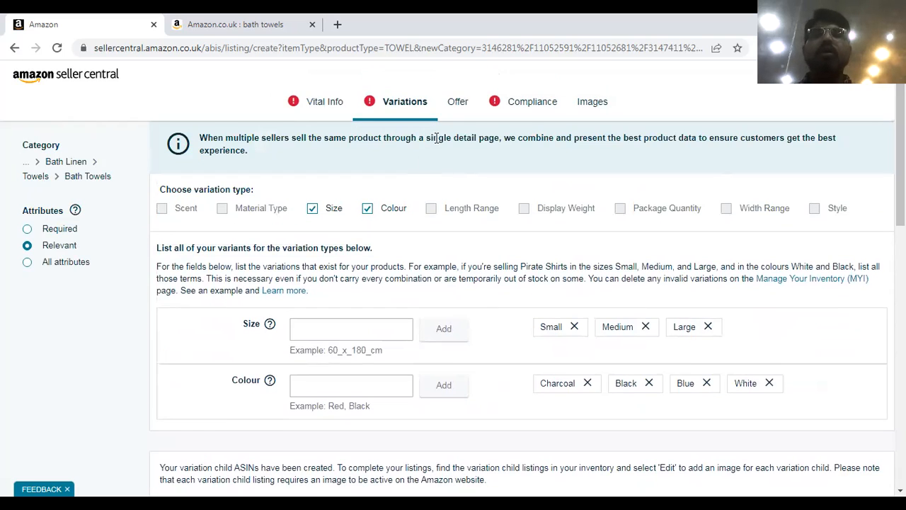
Step: Review the listing's Offer fulfilment options, Compliance country of origin field and Images upload slots
{"action": "left_click", "coordinate": [459, 103]}
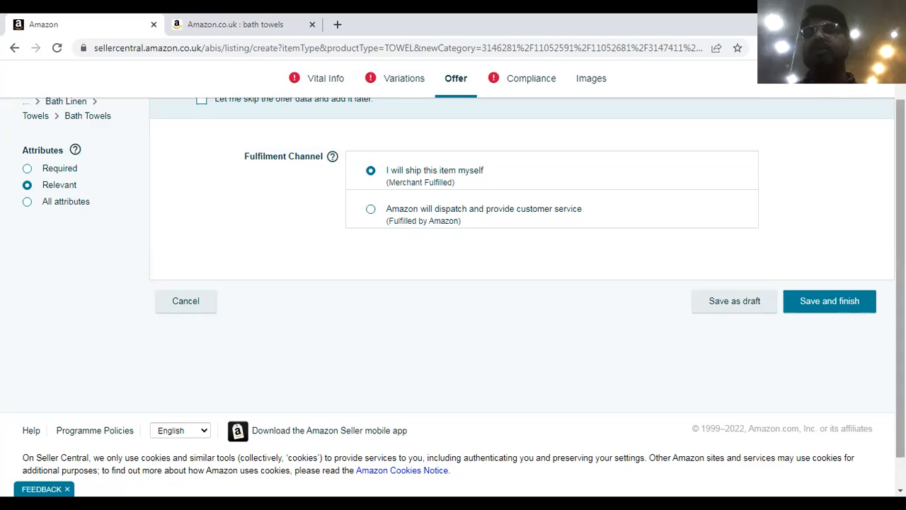
{"action": "scroll", "coordinate": [556, 138], "scroll_direction": "up", "scroll_amount": 1}
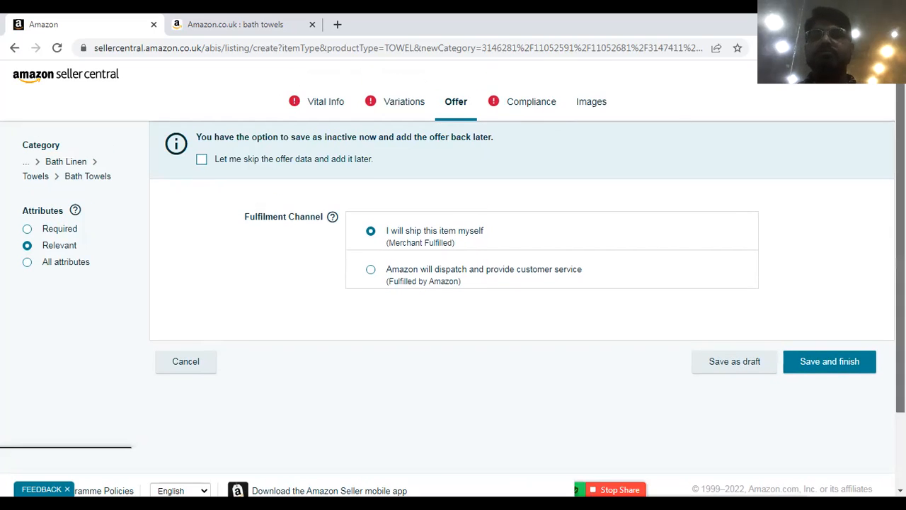
{"action": "left_click", "coordinate": [518, 106]}
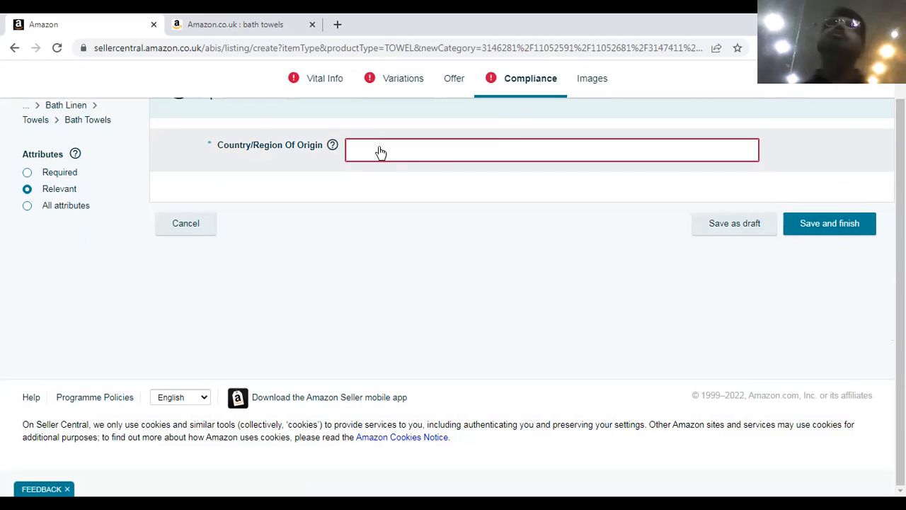
{"action": "left_click_drag", "start_coordinate": [900, 111], "coordinate": [901, 76]}
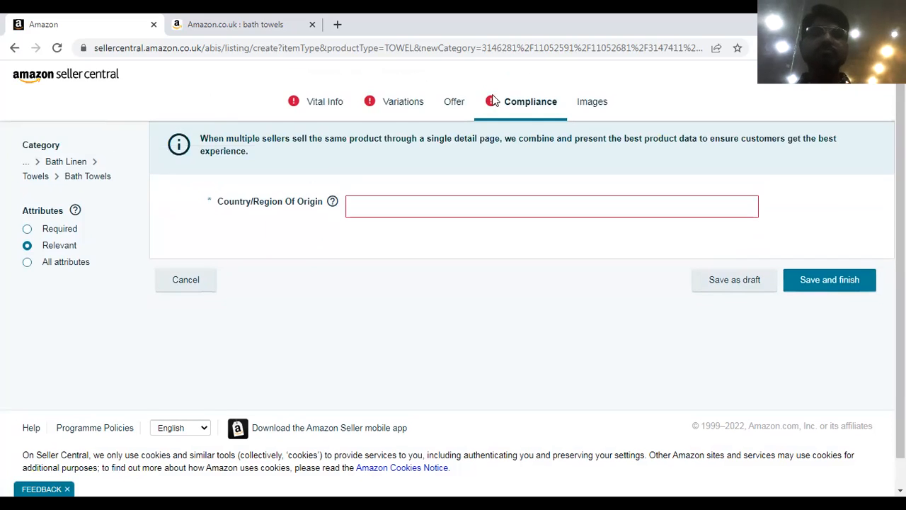
{"action": "left_click", "coordinate": [591, 106]}
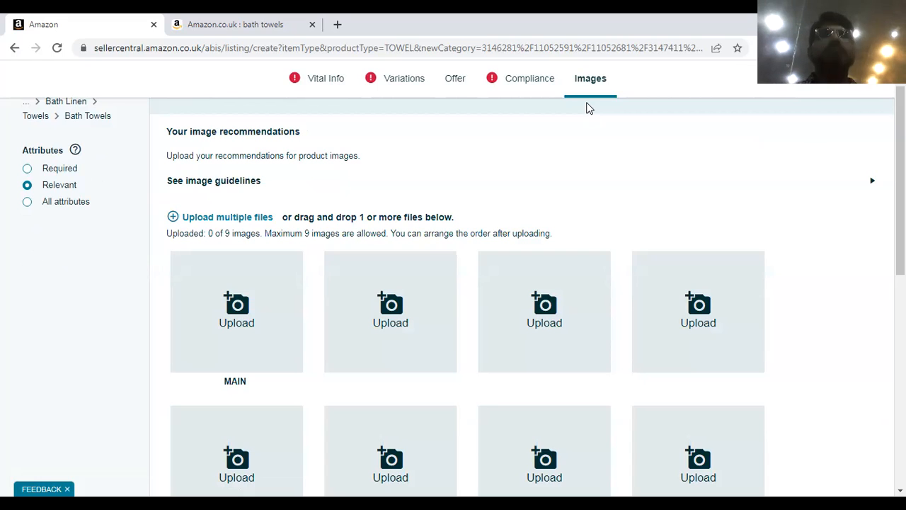
{"action": "scroll", "coordinate": [901, 177], "scroll_direction": "down", "scroll_amount": 1}
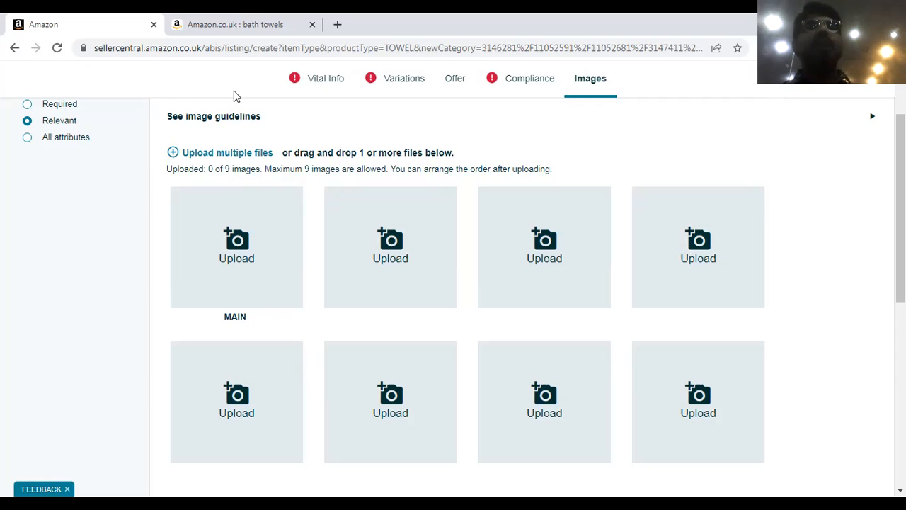
Step: Switch to the Amazon.co.uk bath towels results, open the Supreme Egyptian Pure Cotton Bath Towel Set in Navy, and examine its gallery images
{"action": "left_click", "coordinate": [252, 24]}
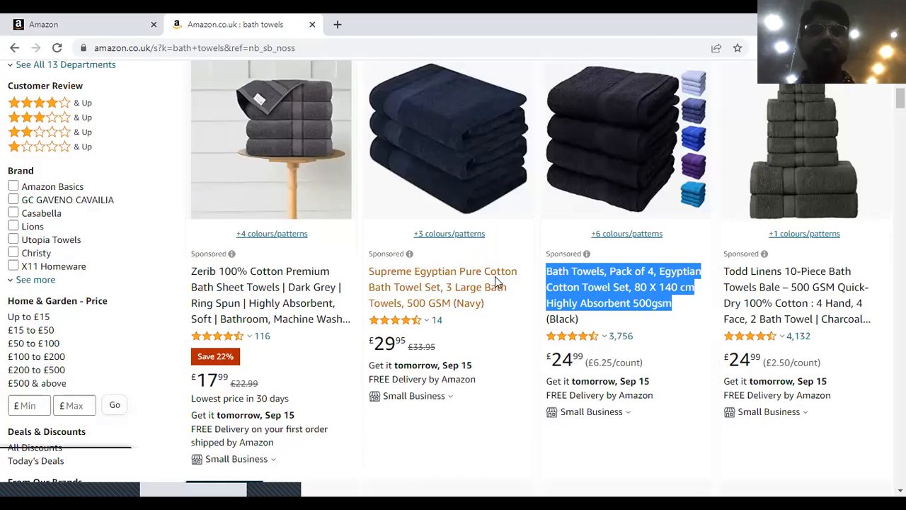
{"action": "left_click", "coordinate": [442, 287]}
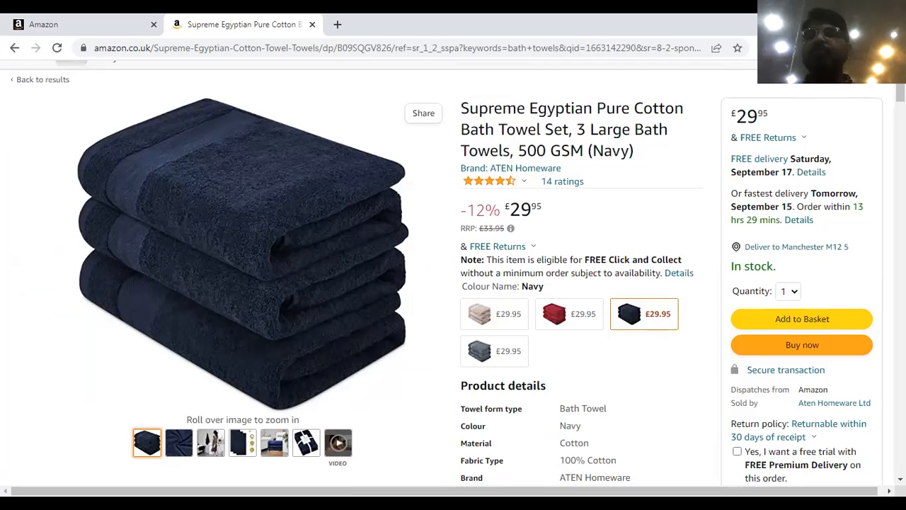
{"action": "scroll", "coordinate": [437, 272], "scroll_direction": "down", "scroll_amount": 2}
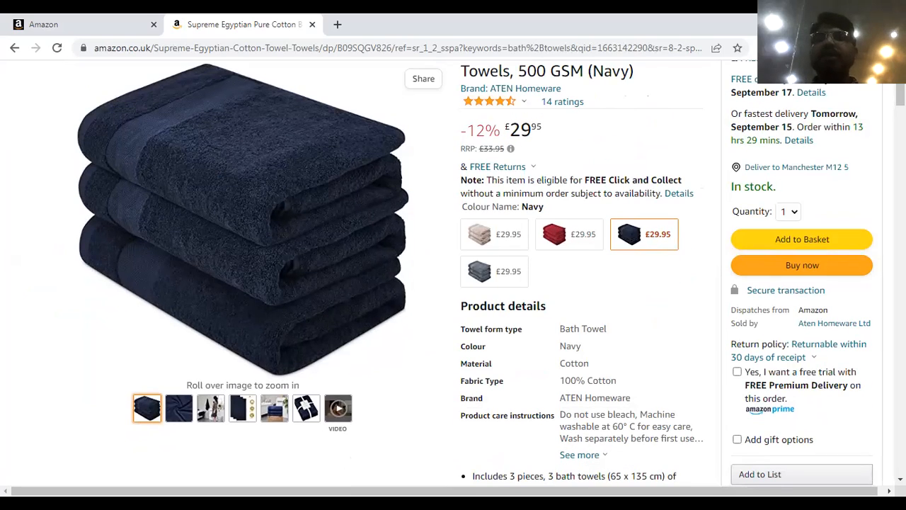
{"action": "mouse_move", "coordinate": [171, 409]}
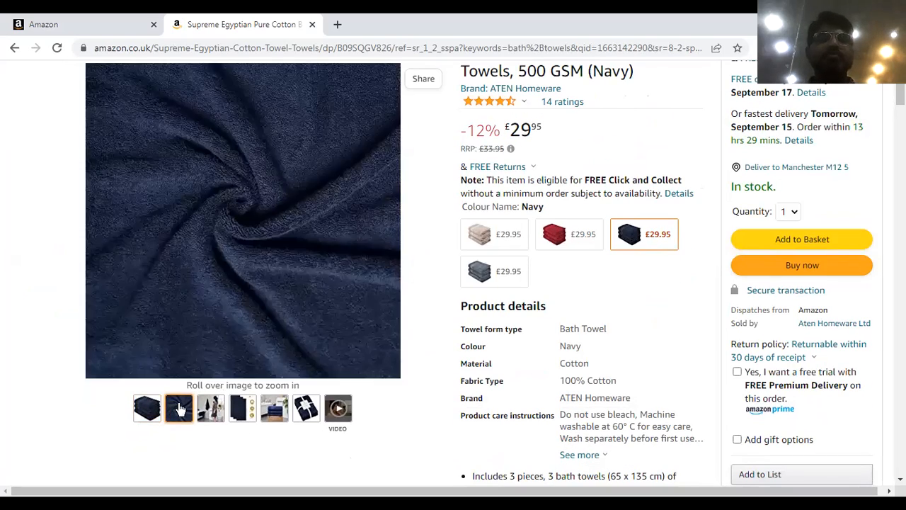
{"action": "mouse_move", "coordinate": [259, 313]}
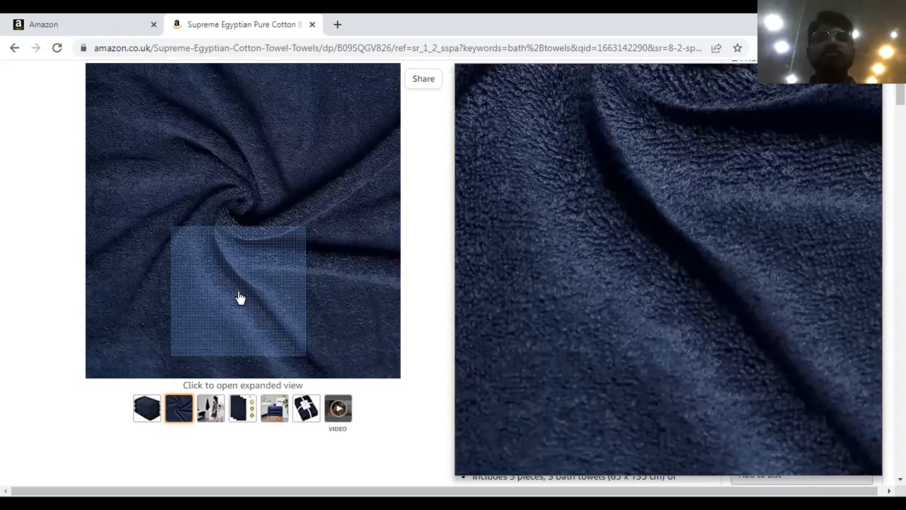
{"action": "mouse_move", "coordinate": [213, 415]}
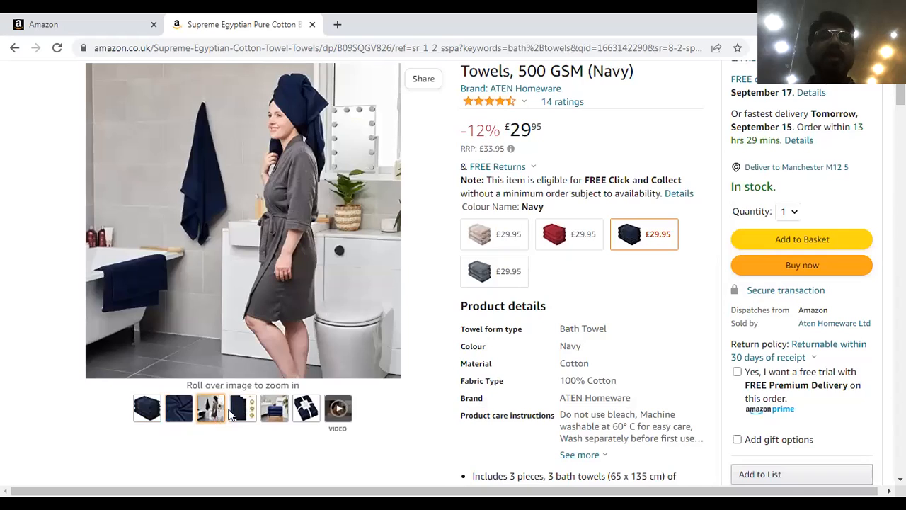
{"action": "mouse_move", "coordinate": [243, 416]}
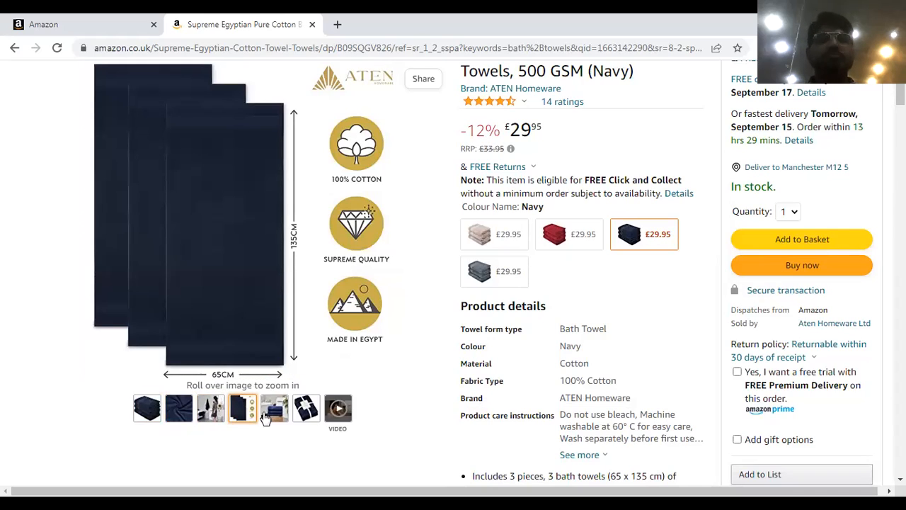
{"action": "mouse_move", "coordinate": [280, 411]}
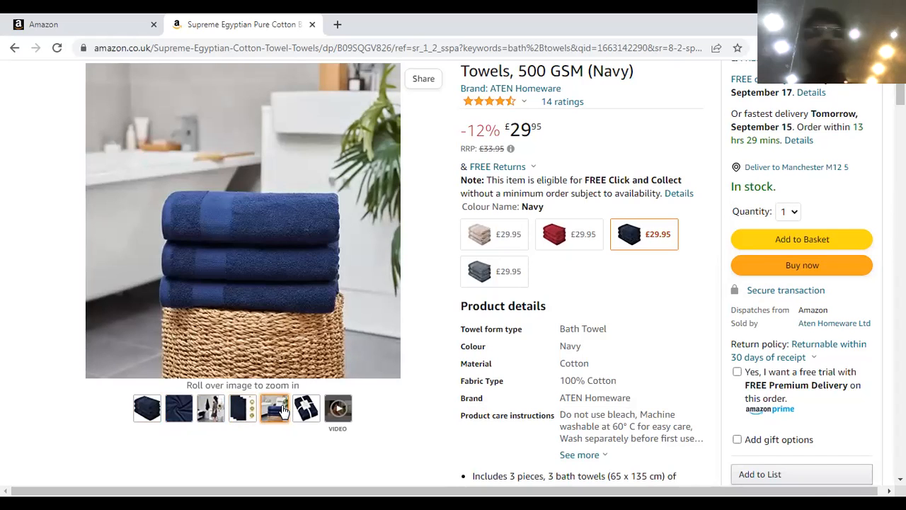
{"action": "mouse_move", "coordinate": [310, 410]}
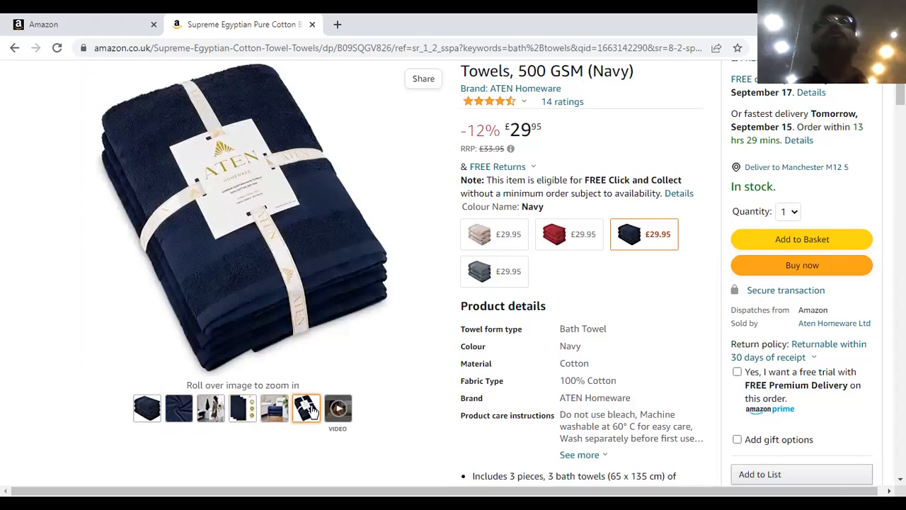
{"action": "mouse_move", "coordinate": [339, 415]}
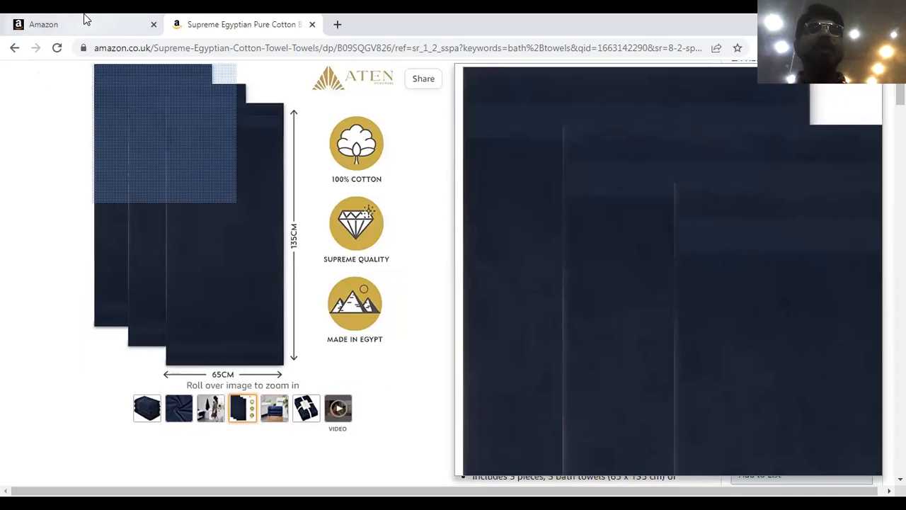
Step: Check the listing's image slots in Seller Central against the main image on the Navy towel set's Amazon.co.uk page
{"action": "left_click", "coordinate": [86, 20]}
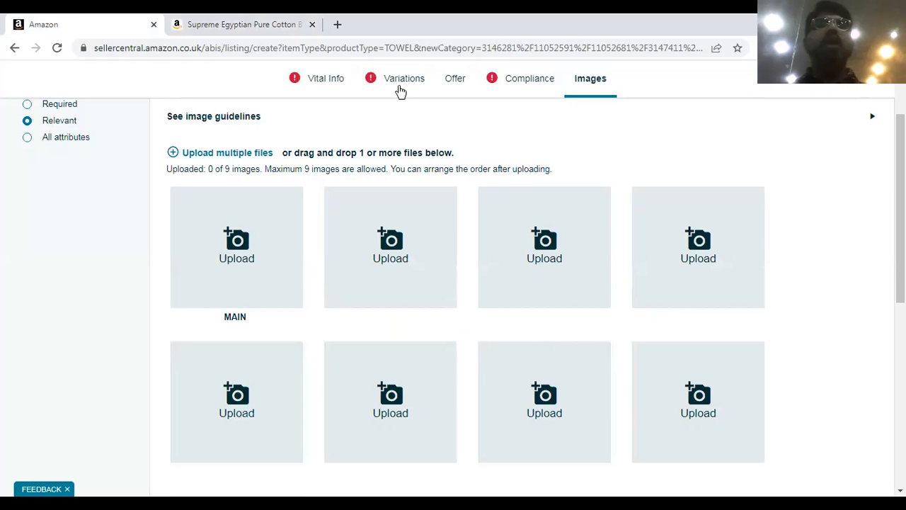
{"action": "left_click", "coordinate": [269, 24]}
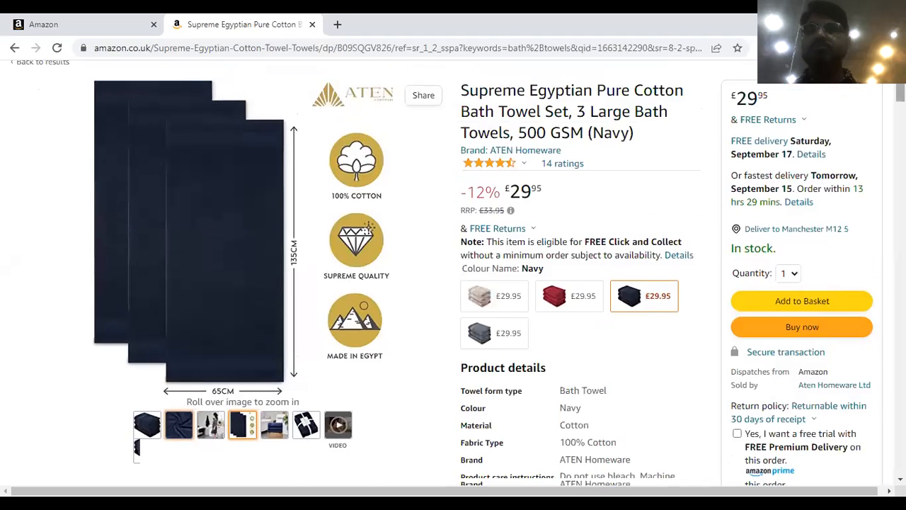
{"action": "scroll", "coordinate": [625, 247], "scroll_direction": "up", "scroll_amount": 2}
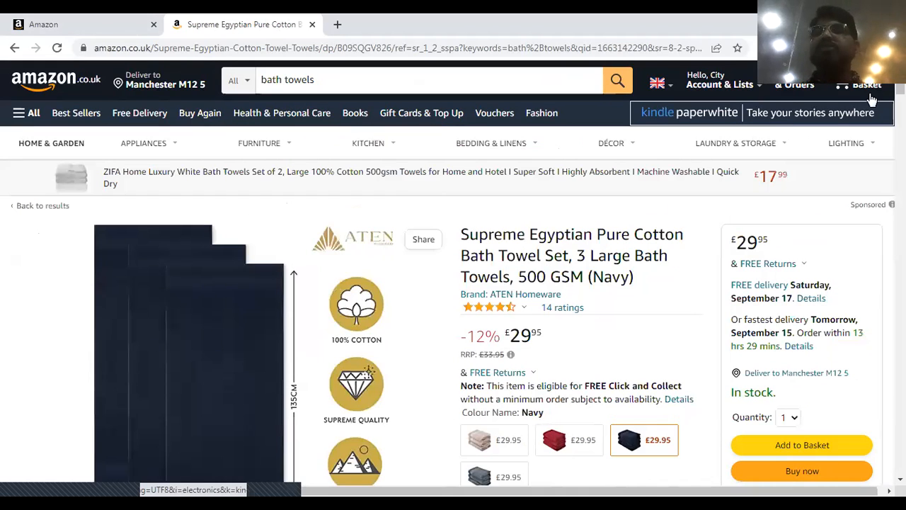
{"action": "scroll", "coordinate": [845, 307], "scroll_direction": "down", "scroll_amount": 1}
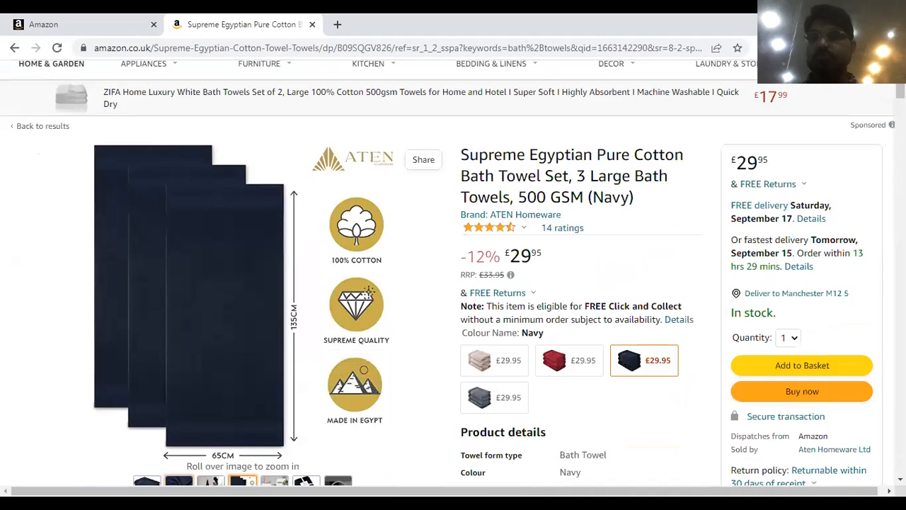
{"action": "scroll", "coordinate": [414, 458], "scroll_direction": "down", "scroll_amount": 2}
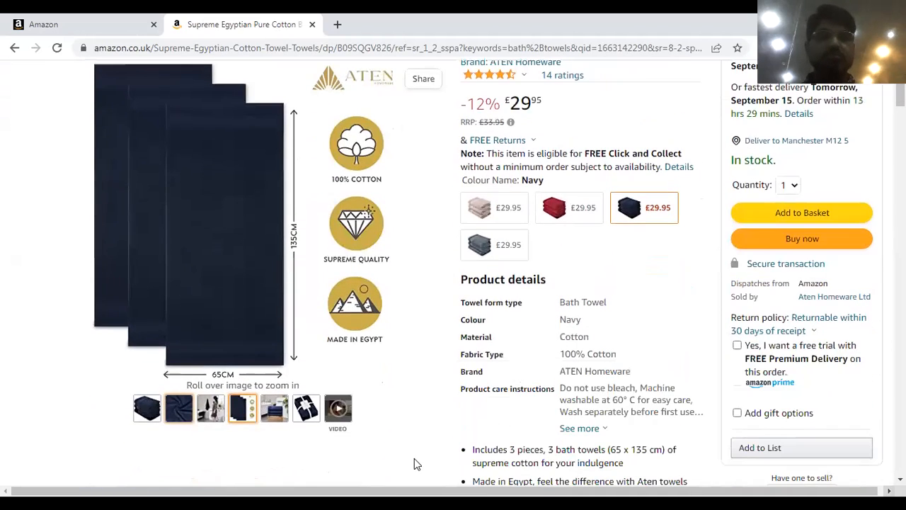
{"action": "mouse_move", "coordinate": [159, 411]}
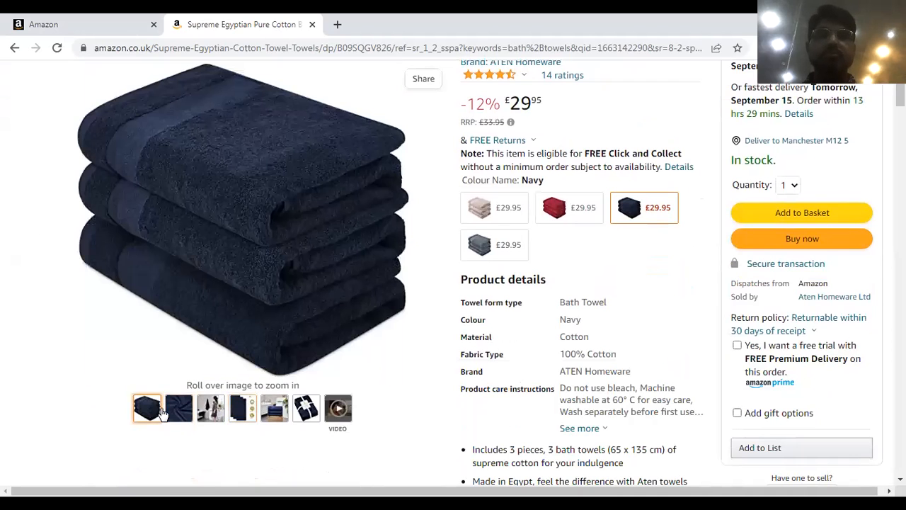
{"action": "mouse_move", "coordinate": [296, 347]}
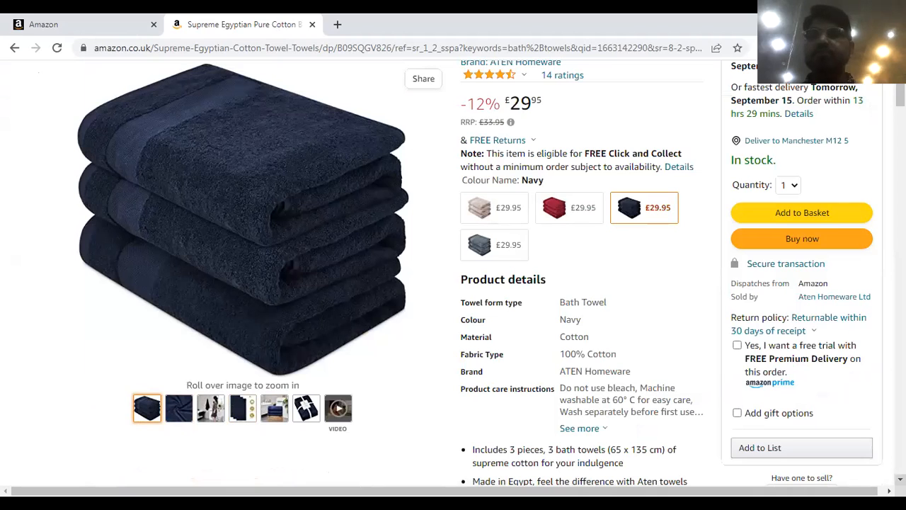
Step: View the towel set's Cafe and Cranberry colour variations to compare their product images
{"action": "scroll", "coordinate": [711, 393], "scroll_direction": "down", "scroll_amount": 1}
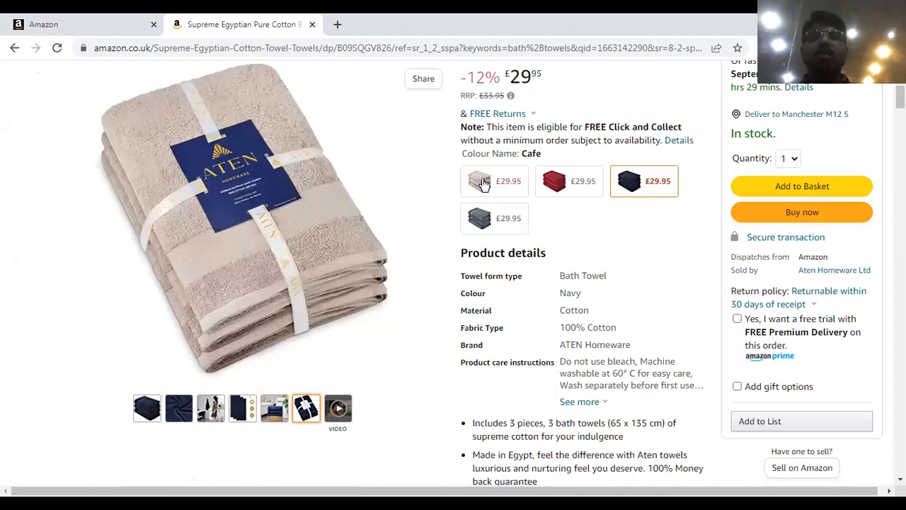
{"action": "left_click", "coordinate": [481, 182]}
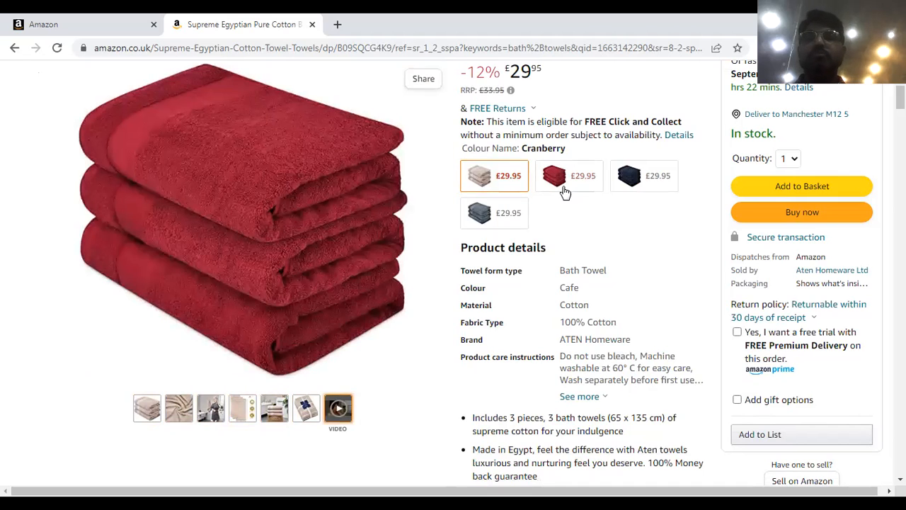
{"action": "left_click", "coordinate": [566, 193]}
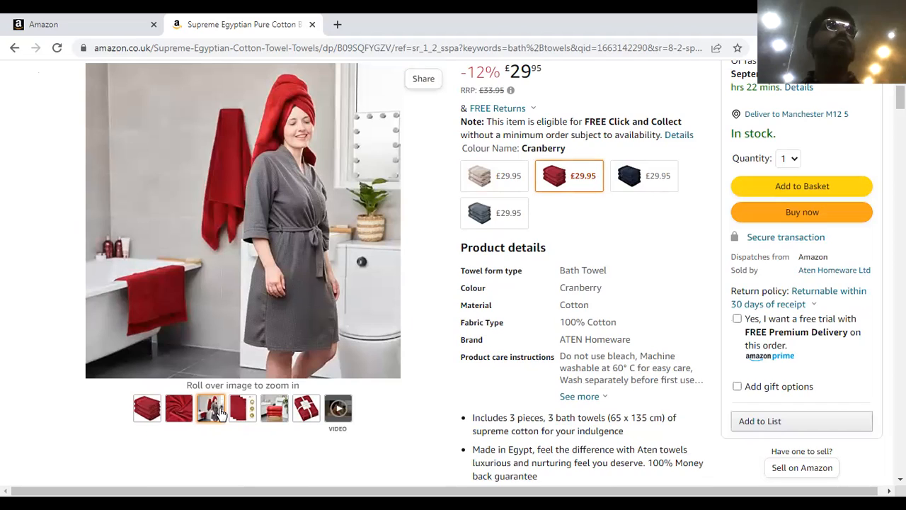
Step: Return to the Seller Central listing and look through all the image upload slots
{"action": "left_click", "coordinate": [78, 21]}
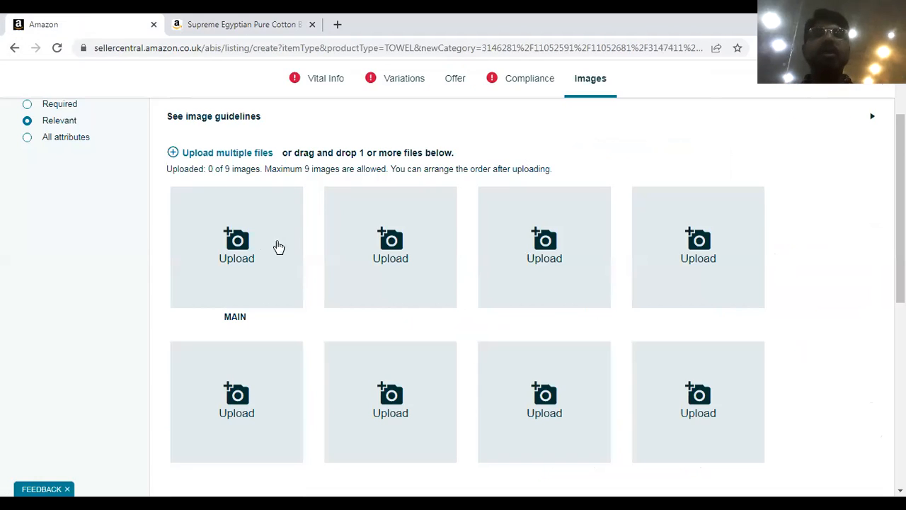
{"action": "scroll", "coordinate": [901, 206], "scroll_direction": "down", "scroll_amount": 2}
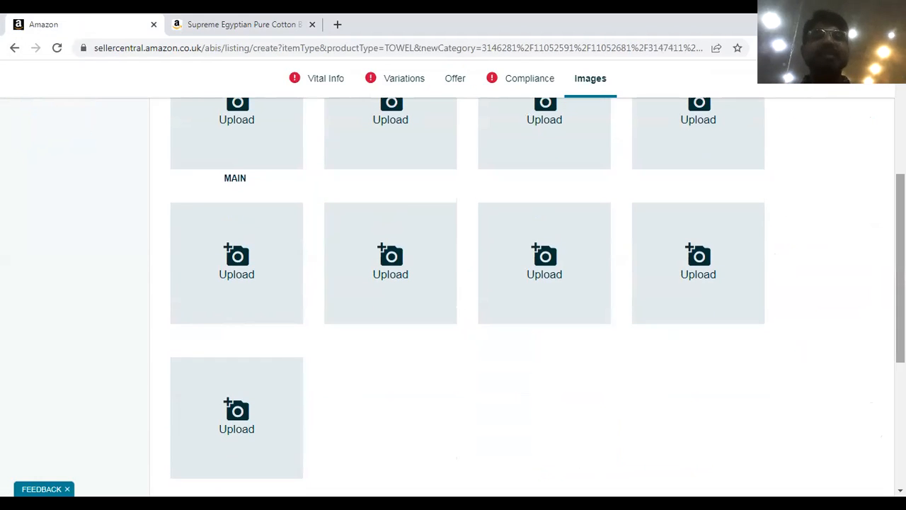
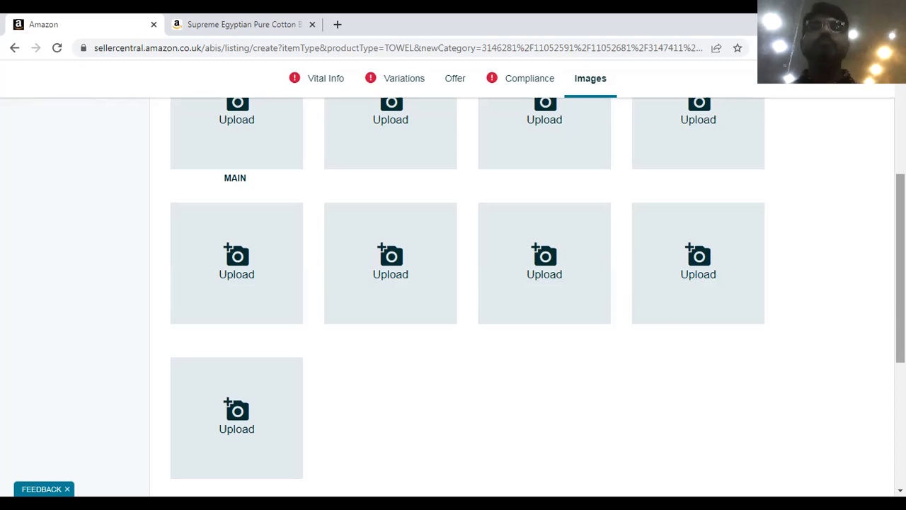
{"action": "scroll", "coordinate": [468, 297], "scroll_direction": "up", "scroll_amount": 2}
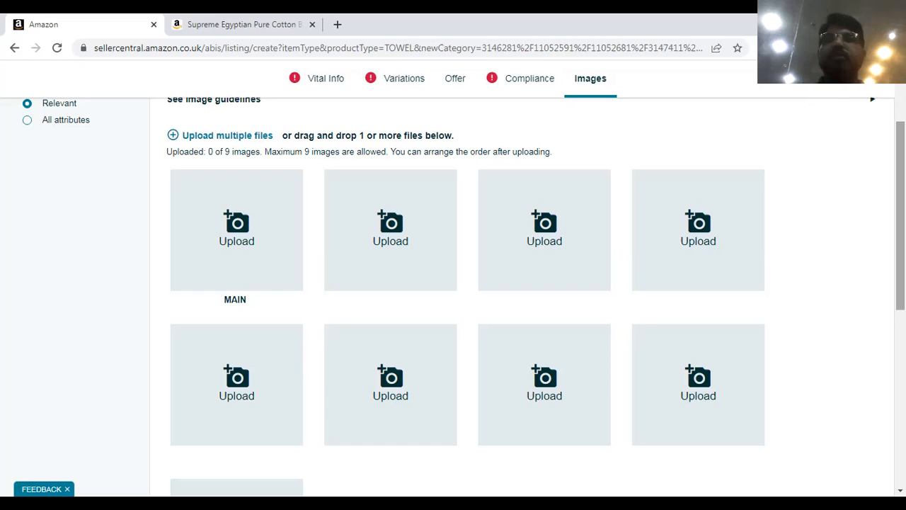
{"action": "scroll", "coordinate": [399, 113], "scroll_direction": "up", "scroll_amount": 2}
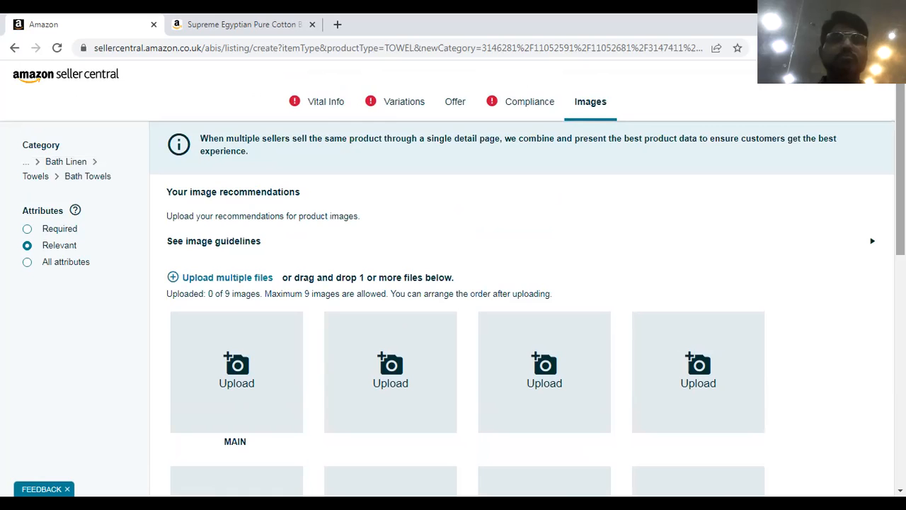
Step: Open the listing's Vital Info section and review its variation attributes and required product fields
{"action": "left_click", "coordinate": [321, 104]}
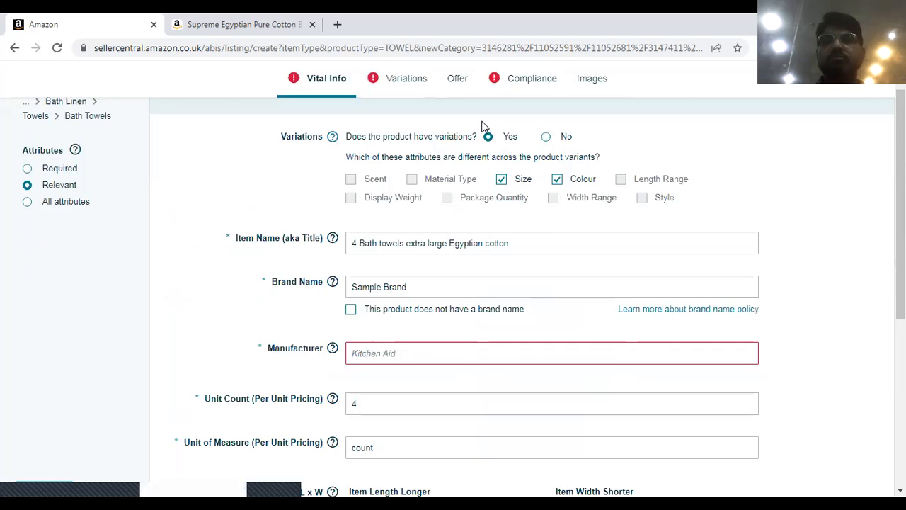
{"action": "left_click_drag", "start_coordinate": [901, 134], "coordinate": [900, 107]}
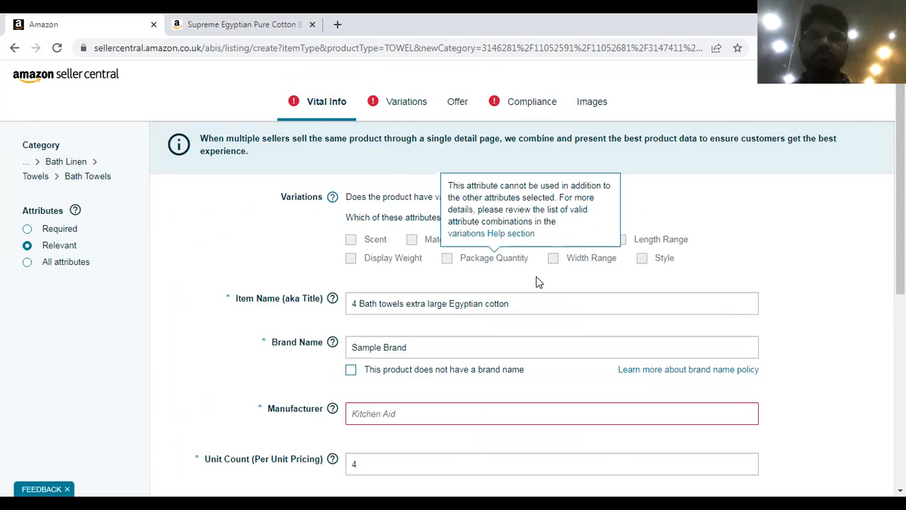
{"action": "scroll", "coordinate": [901, 213], "scroll_direction": "down", "scroll_amount": 2}
{"action": "scroll", "coordinate": [463, 299], "scroll_direction": "up", "scroll_amount": 2}
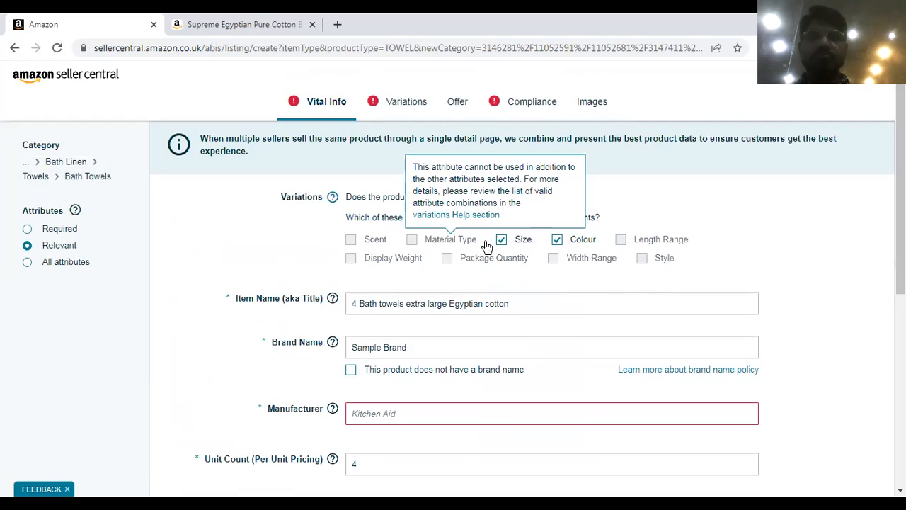
{"action": "scroll", "coordinate": [326, 116], "scroll_direction": "down", "scroll_amount": 1}
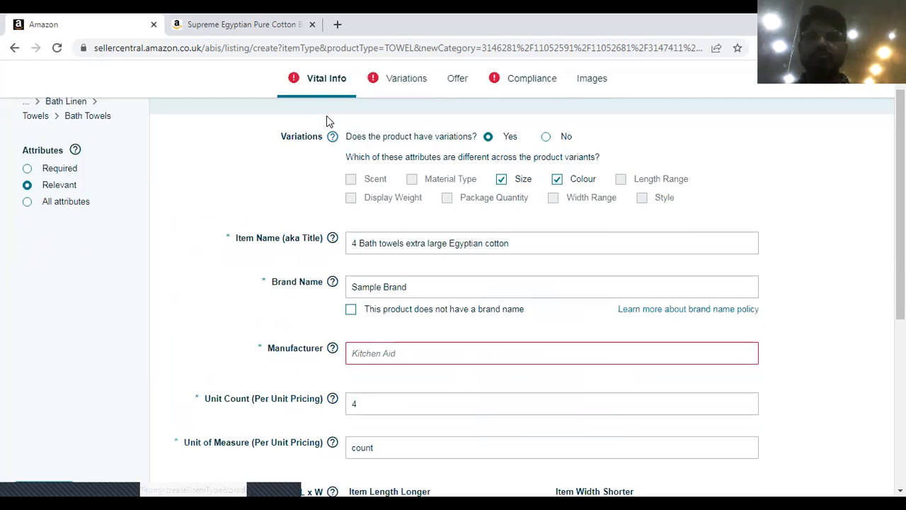
Step: Show all attributes for the bath towel listing after comparing that view with the relevant-only view in Vital Info
{"action": "scroll", "coordinate": [901, 255], "scroll_direction": "down", "scroll_amount": 2}
{"action": "scroll", "coordinate": [901, 255], "scroll_direction": "up", "scroll_amount": 3}
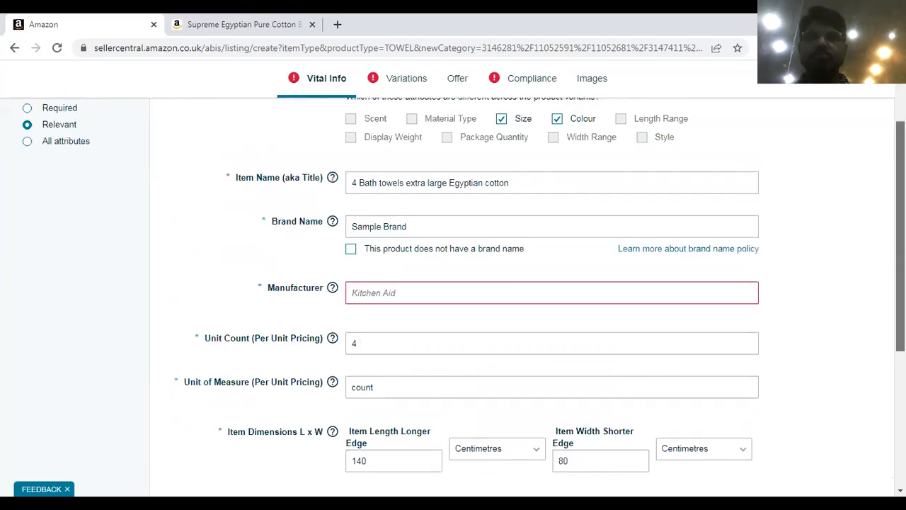
{"action": "mouse_move", "coordinate": [452, 262]}
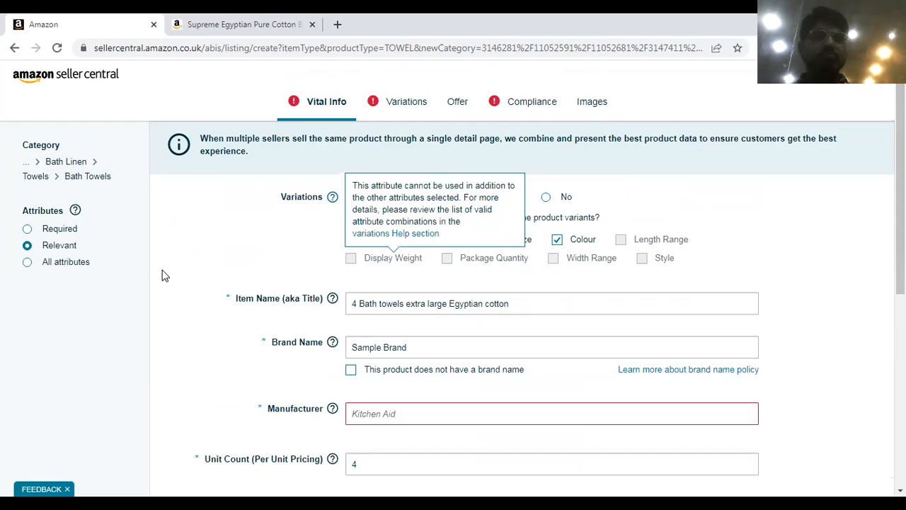
{"action": "left_click", "coordinate": [28, 264]}
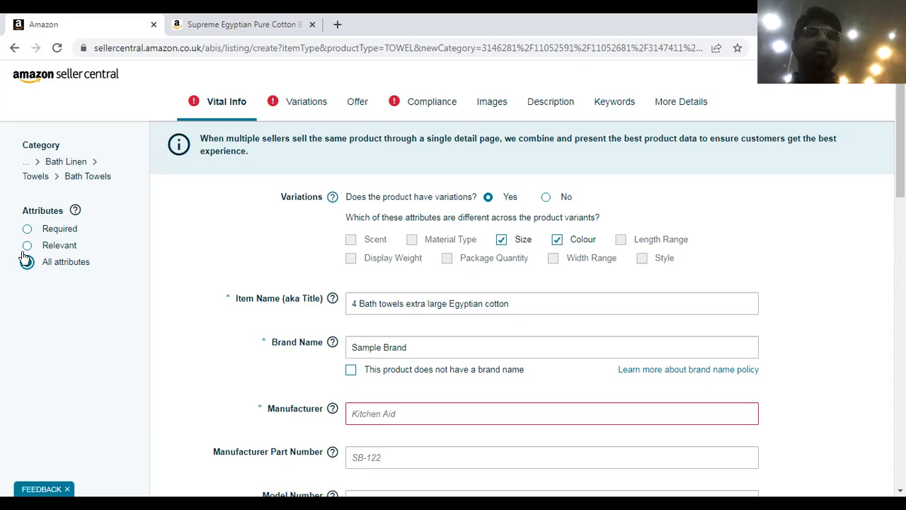
{"action": "left_click", "coordinate": [26, 248]}
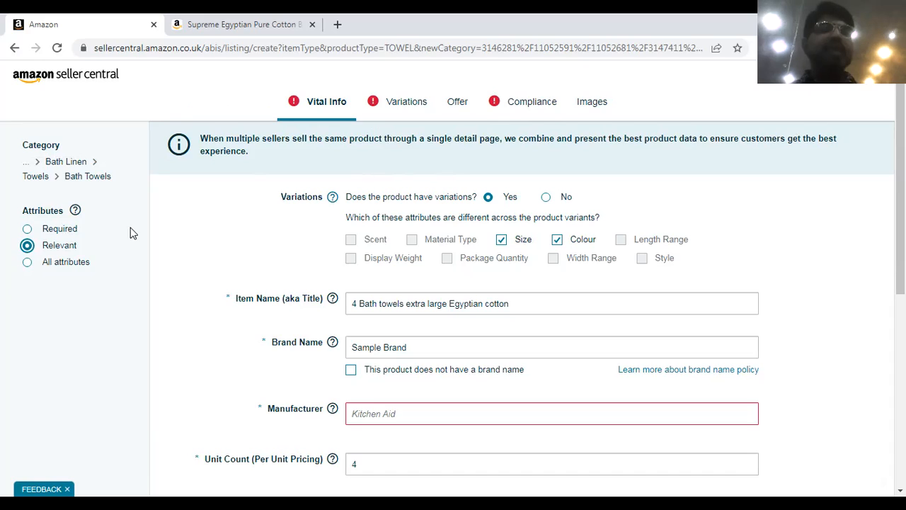
{"action": "left_click", "coordinate": [26, 264]}
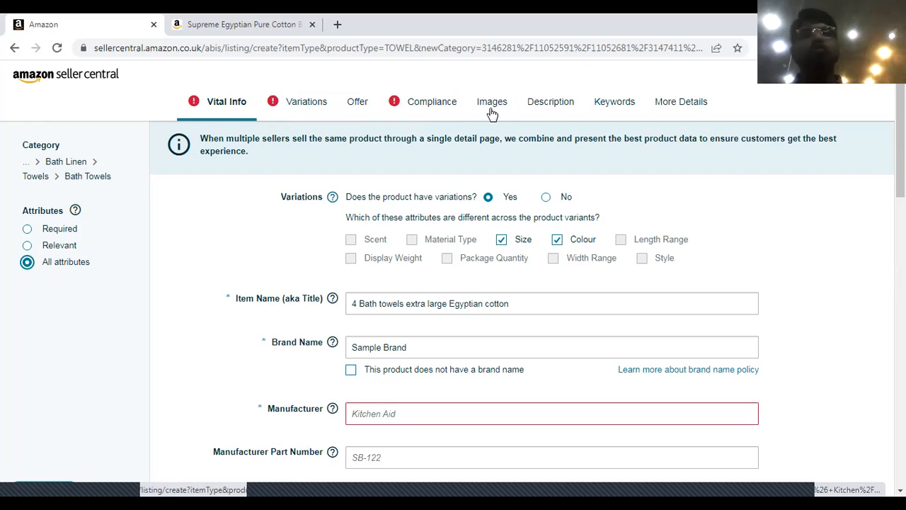
Step: Open the listing's Description section and expand Key Product Features to five entry fields
{"action": "left_click", "coordinate": [564, 103]}
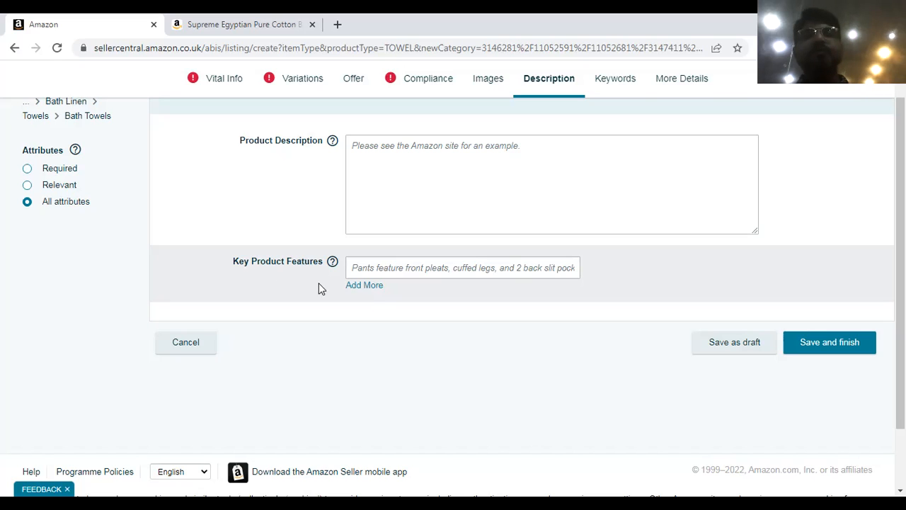
{"action": "left_click", "coordinate": [360, 285]}
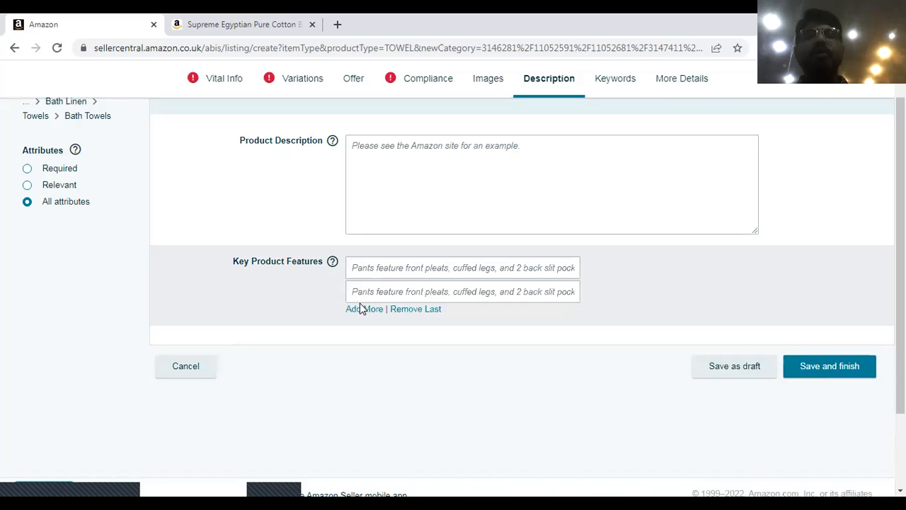
{"action": "left_click", "coordinate": [360, 309]}
{"action": "left_click", "coordinate": [359, 332]}
{"action": "left_click", "coordinate": [358, 360]}
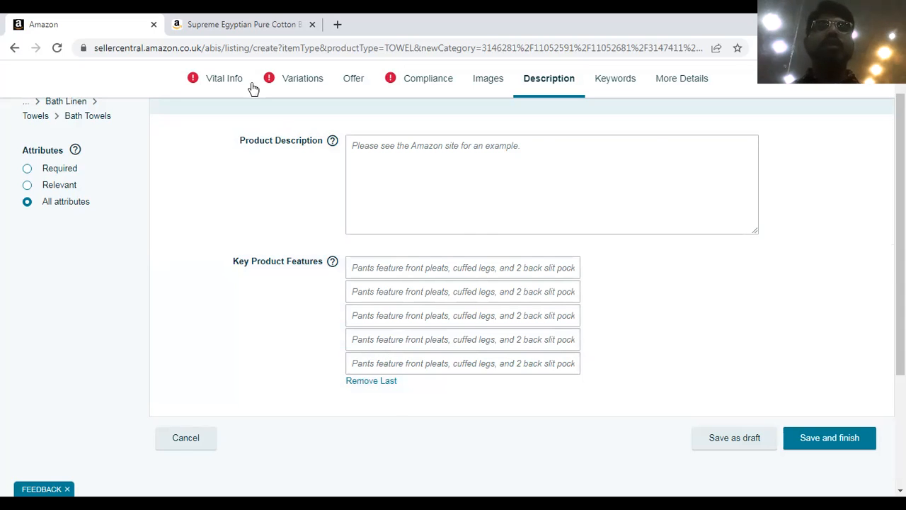
Step: Compare the Cranberry towel set's images and feature bullet points on Amazon.co.uk with the listing's description fields in Seller Central
{"action": "left_click", "coordinate": [235, 25]}
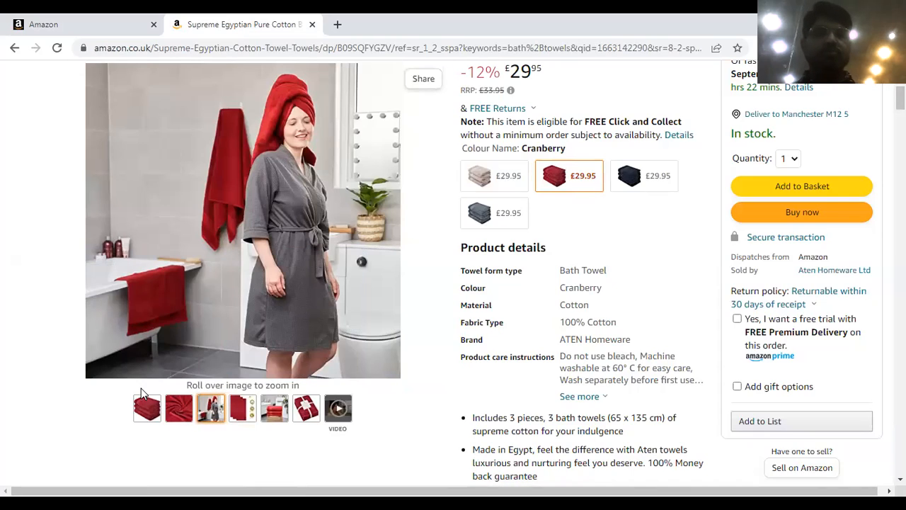
{"action": "mouse_move", "coordinate": [146, 406]}
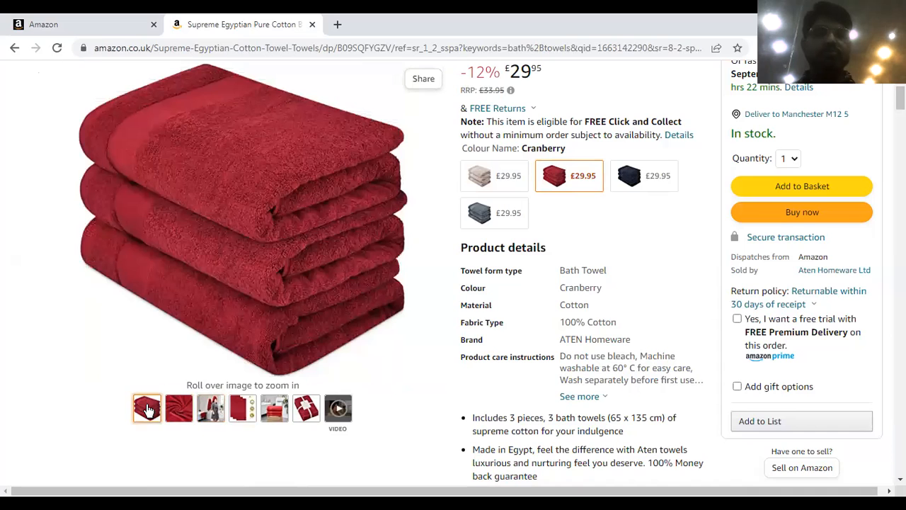
{"action": "left_click_drag", "start_coordinate": [903, 99], "coordinate": [903, 110]}
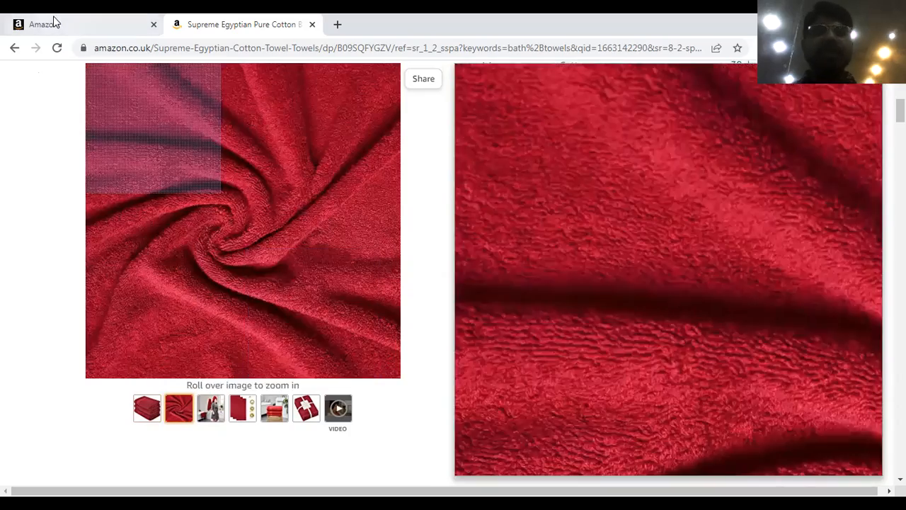
{"action": "left_click", "coordinate": [54, 22]}
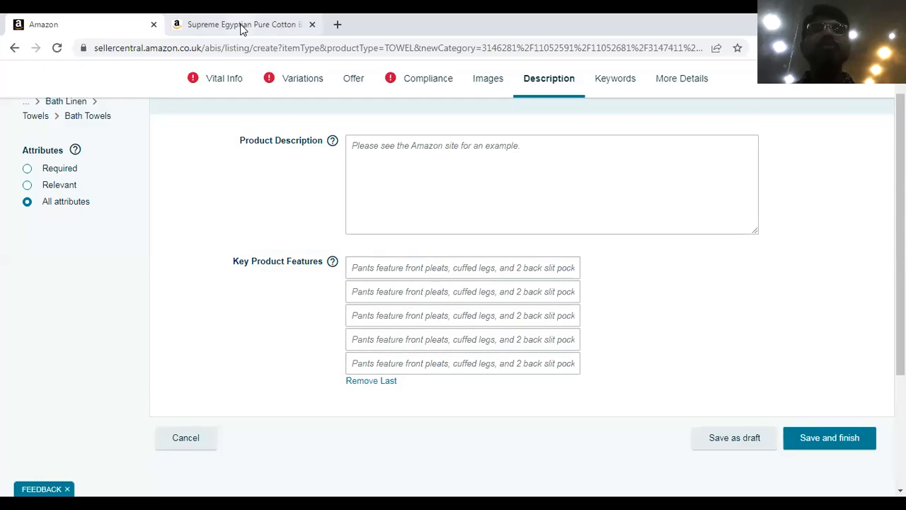
{"action": "left_click", "coordinate": [241, 24]}
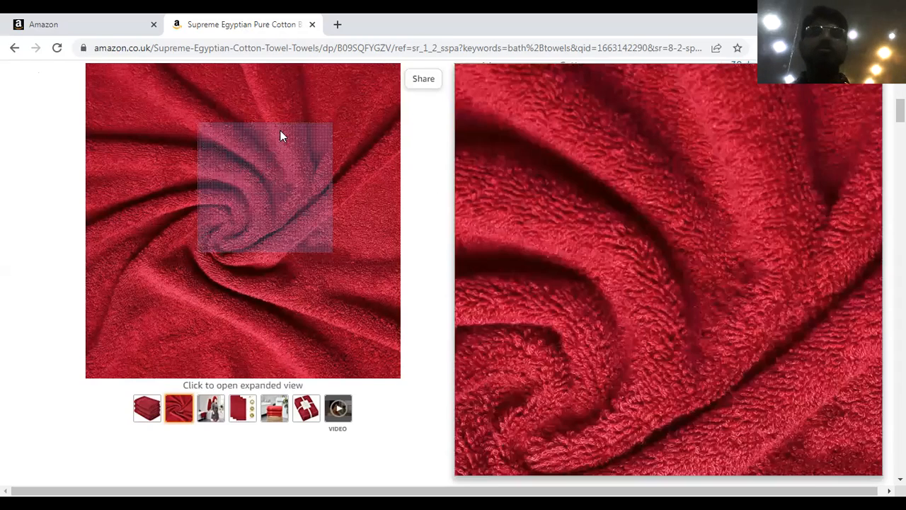
{"action": "left_click", "coordinate": [56, 19]}
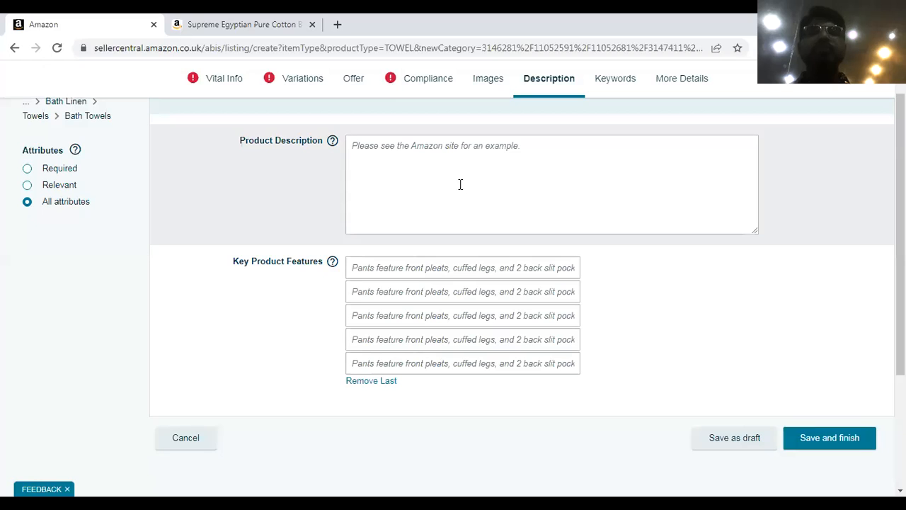
{"action": "left_click", "coordinate": [216, 21]}
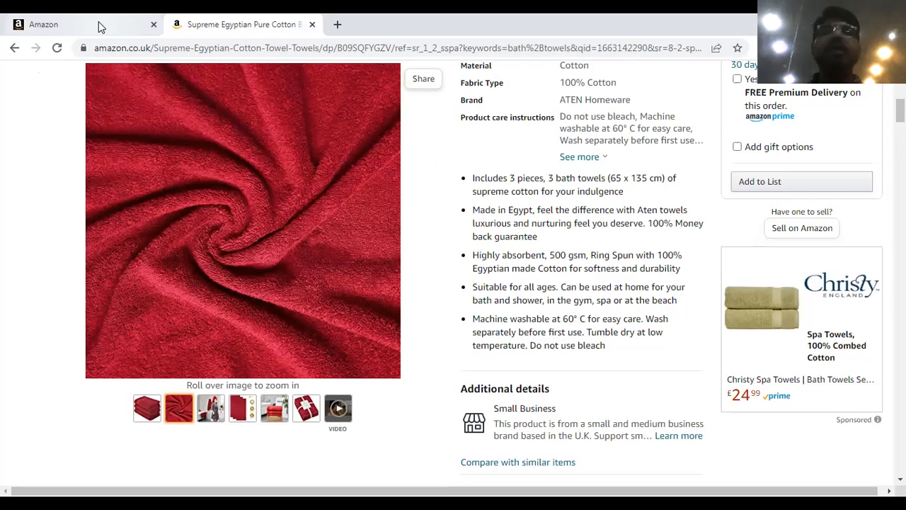
{"action": "left_click", "coordinate": [99, 25]}
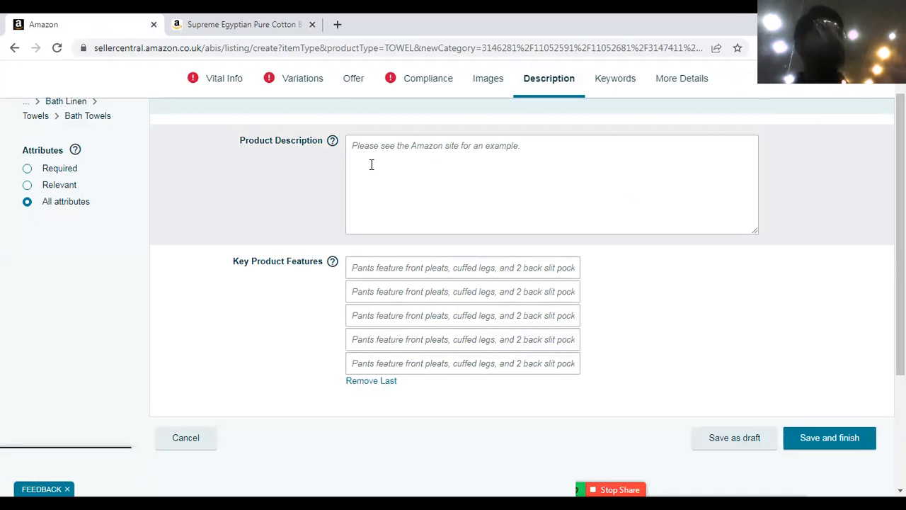
Step: Look through the Cranberry towel set's Amazon.co.uk page, including its product information, illustrated brand content and comparison table
{"action": "left_click", "coordinate": [241, 24]}
{"action": "scroll", "coordinate": [878, 116], "scroll_direction": "down", "scroll_amount": 10}
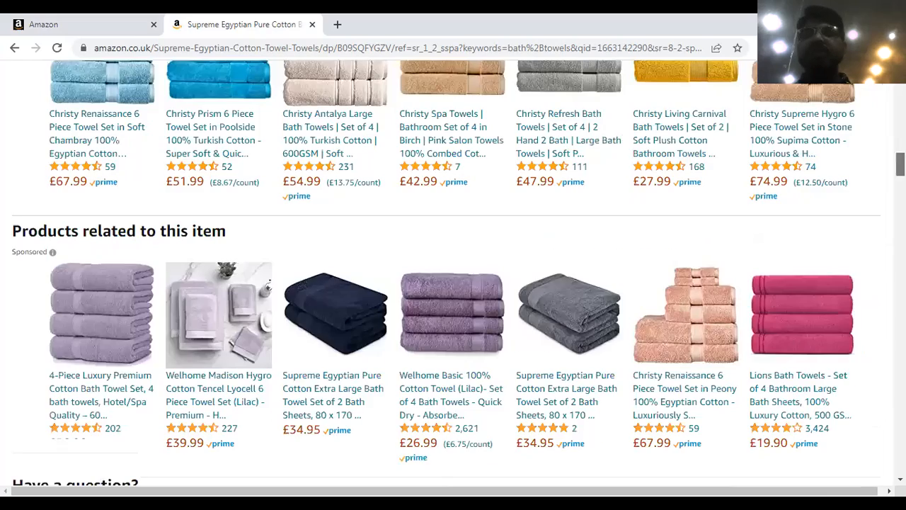
{"action": "scroll", "coordinate": [453, 283], "scroll_direction": "down", "scroll_amount": 15}
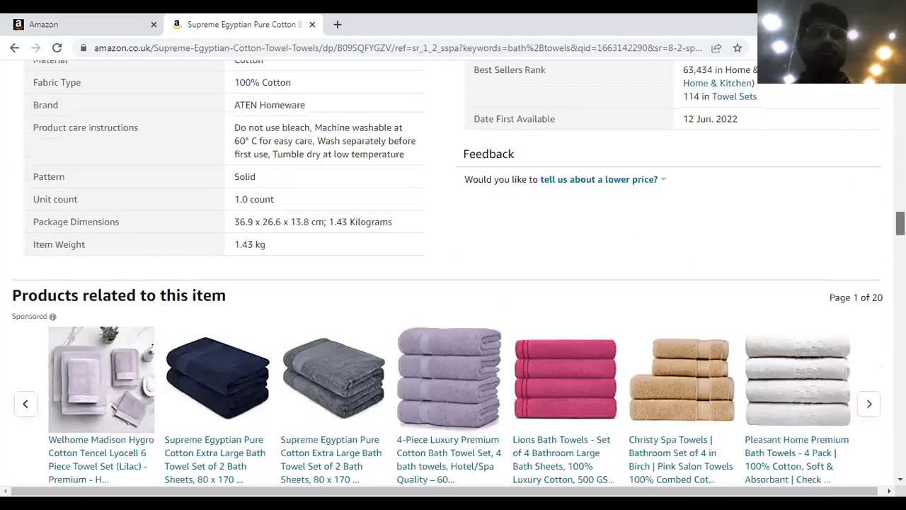
{"action": "scroll", "coordinate": [453, 283], "scroll_direction": "down", "scroll_amount": 12}
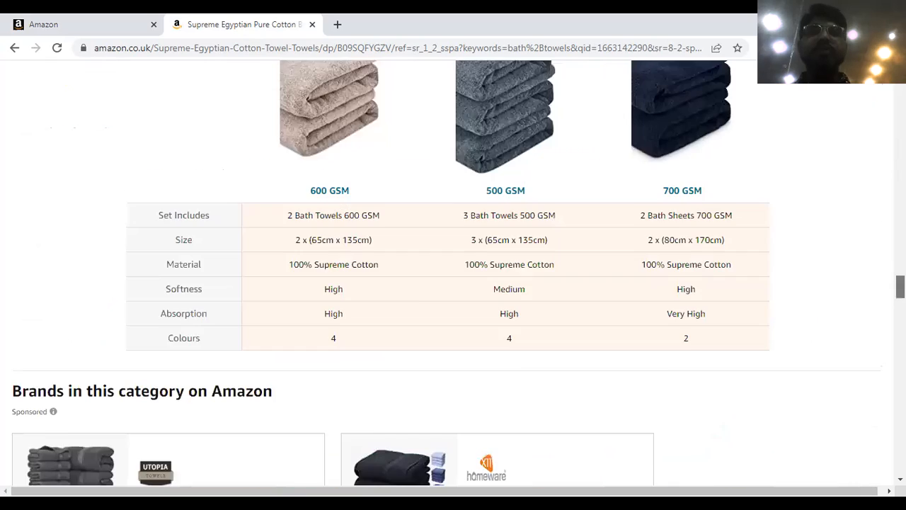
{"action": "scroll", "coordinate": [453, 283], "scroll_direction": "up", "scroll_amount": 2}
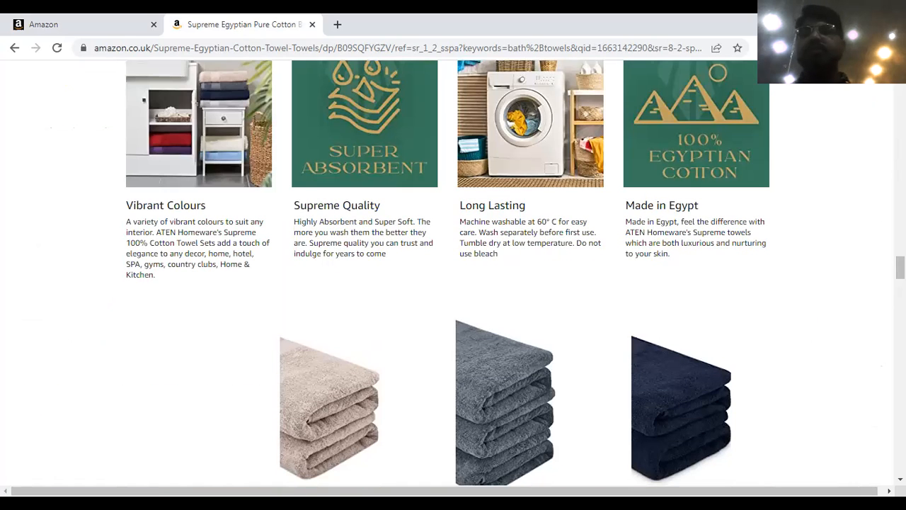
{"action": "scroll", "coordinate": [454, 284], "scroll_direction": "up", "scroll_amount": 10}
{"action": "scroll", "coordinate": [453, 283], "scroll_direction": "up", "scroll_amount": 10}
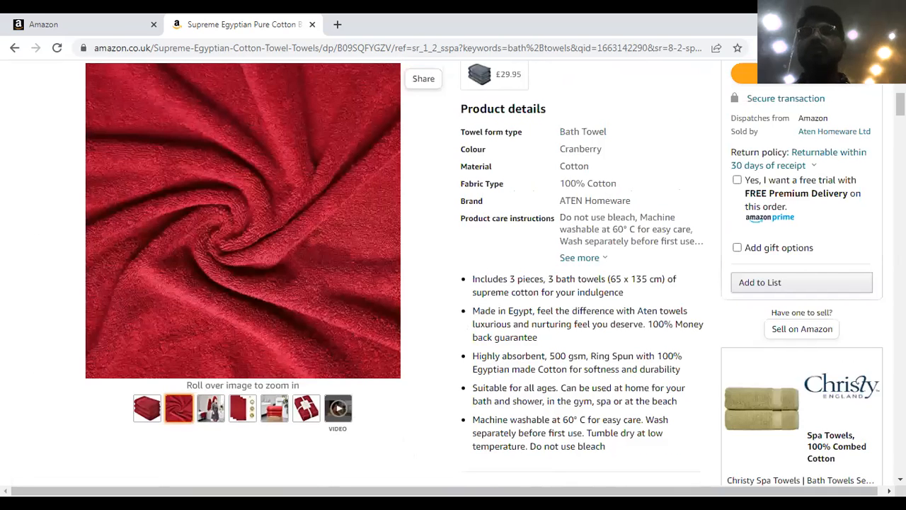
{"action": "scroll", "coordinate": [813, 111], "scroll_direction": "up", "scroll_amount": 1}
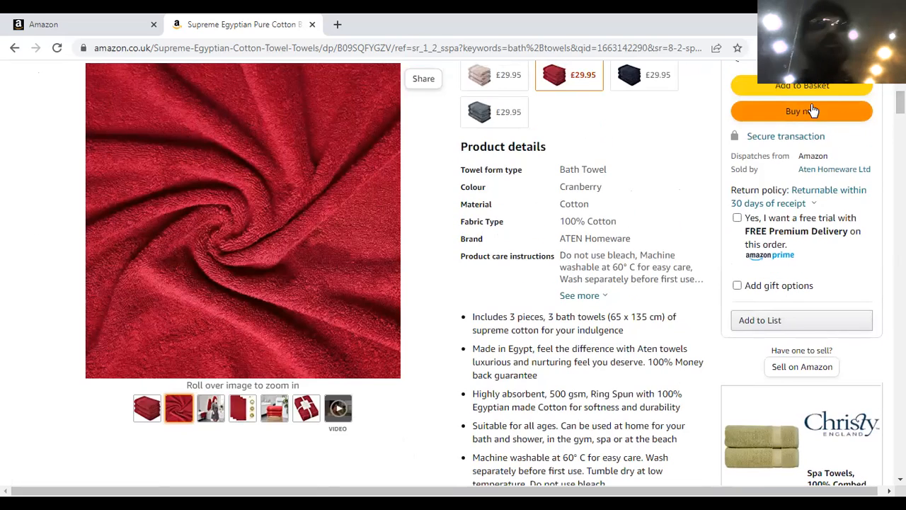
Step: Return to the Seller Central listing and open its Keywords section to view the Search Terms field
{"action": "left_click", "coordinate": [71, 25]}
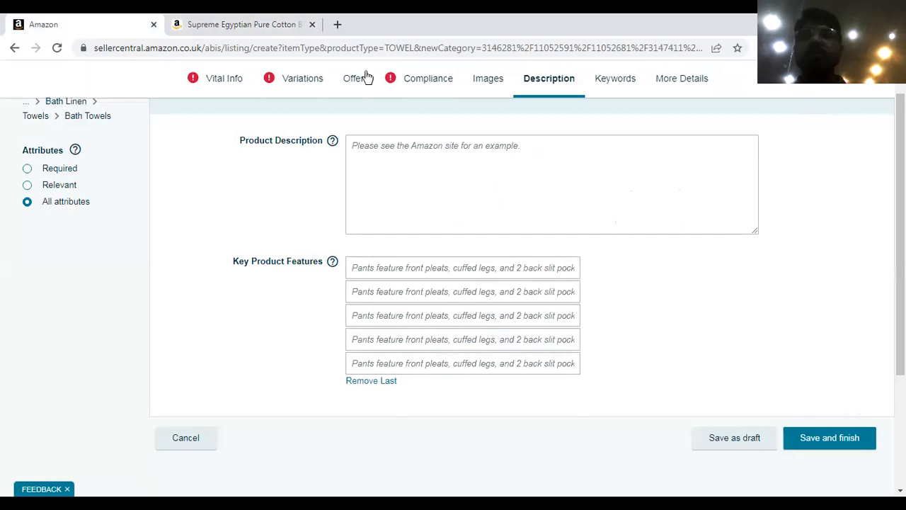
{"action": "scroll", "coordinate": [531, 107], "scroll_direction": "up", "scroll_amount": 1}
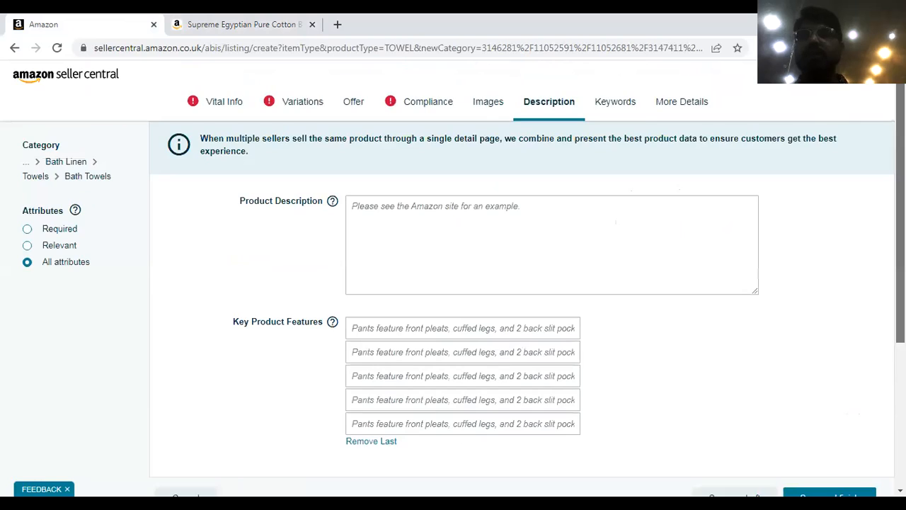
{"action": "left_click", "coordinate": [613, 103]}
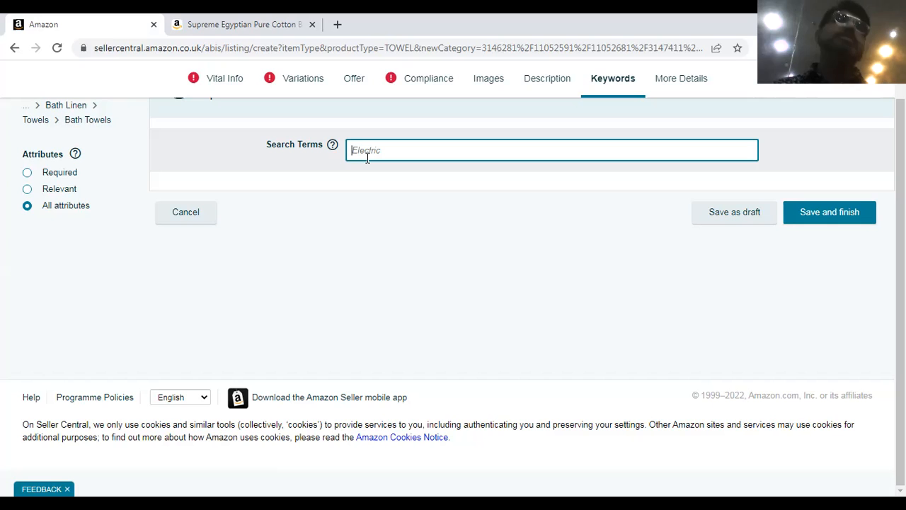
Step: Go back to the bath towels search results on Amazon.co.uk and examine the competing products' titles
{"action": "left_click", "coordinate": [198, 25]}
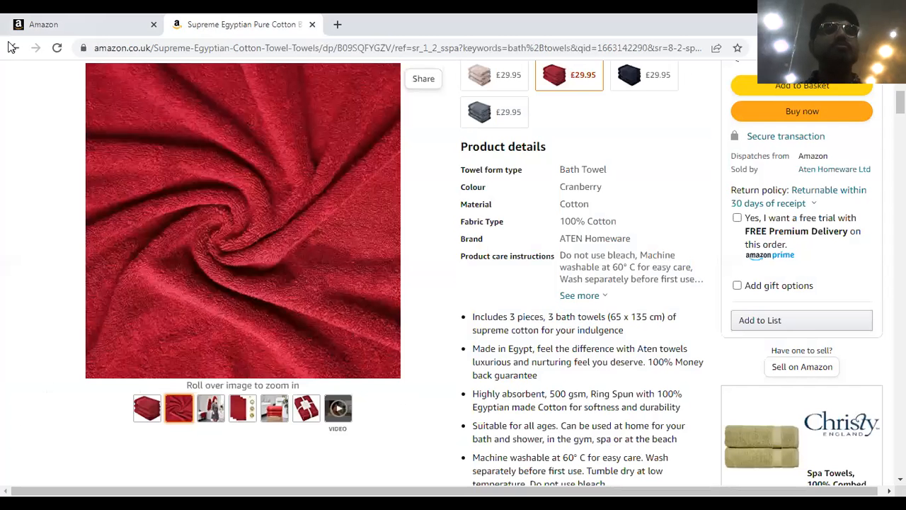
{"action": "left_click", "coordinate": [11, 47]}
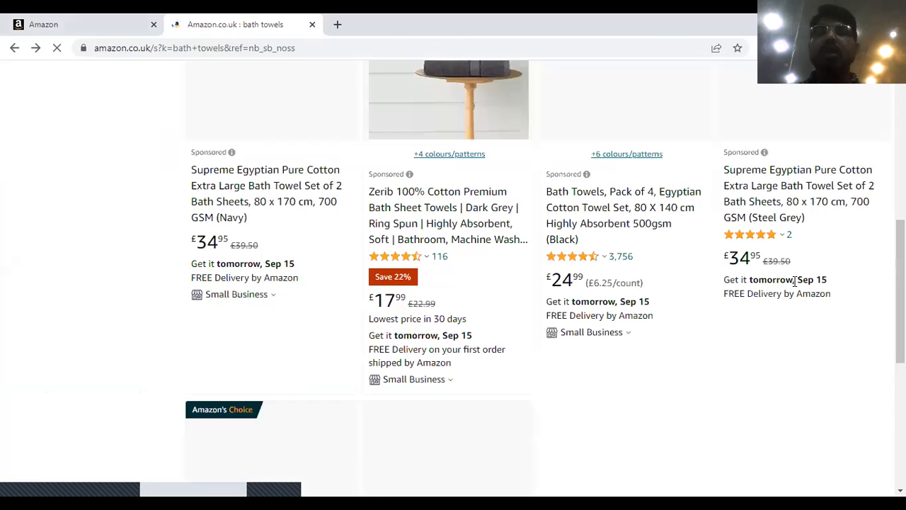
{"action": "scroll", "coordinate": [795, 282], "scroll_direction": "down", "scroll_amount": 5}
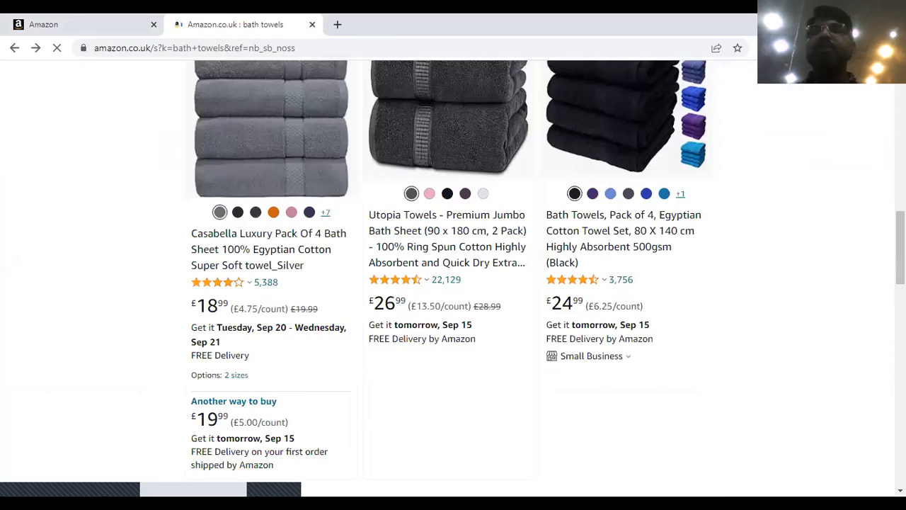
{"action": "scroll", "coordinate": [453, 278], "scroll_direction": "down", "scroll_amount": 5}
{"action": "scroll", "coordinate": [454, 277], "scroll_direction": "up", "scroll_amount": 18}
{"action": "scroll", "coordinate": [454, 278], "scroll_direction": "down", "scroll_amount": 4}
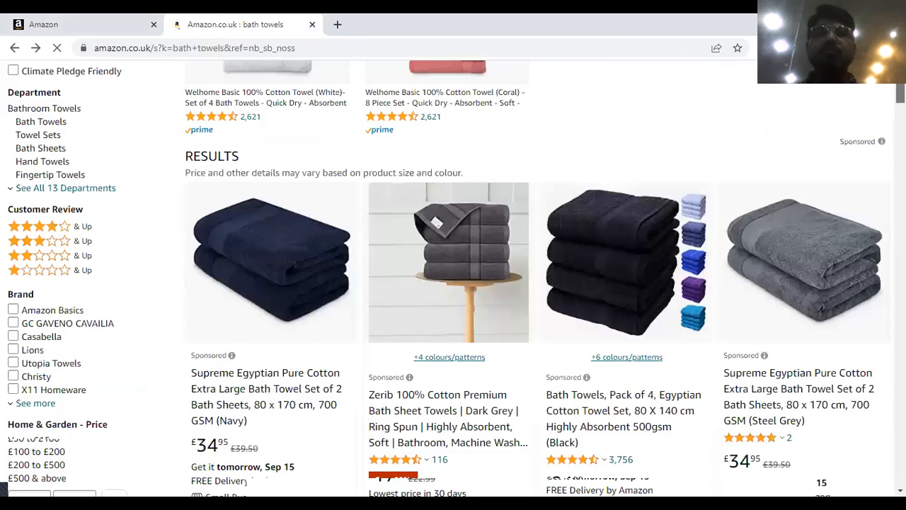
{"action": "scroll", "coordinate": [453, 278], "scroll_direction": "down", "scroll_amount": 3}
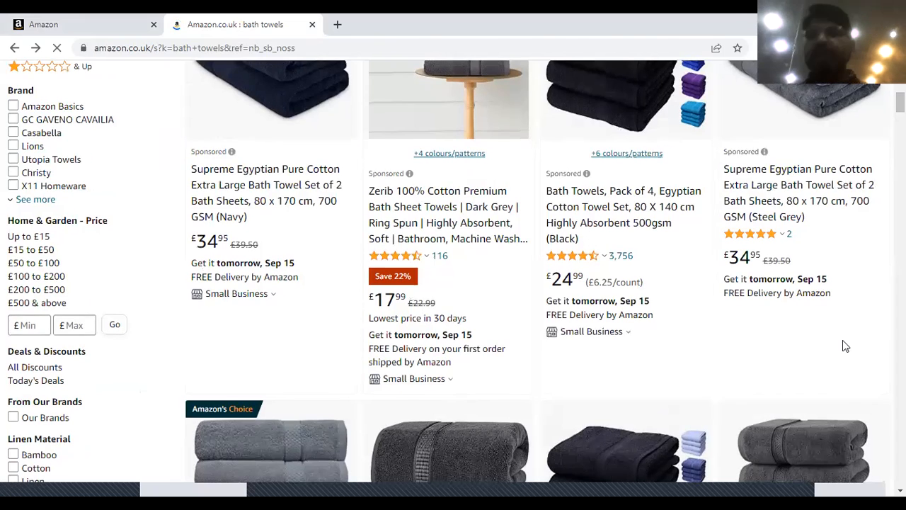
{"action": "scroll", "coordinate": [842, 346], "scroll_direction": "down", "scroll_amount": 1}
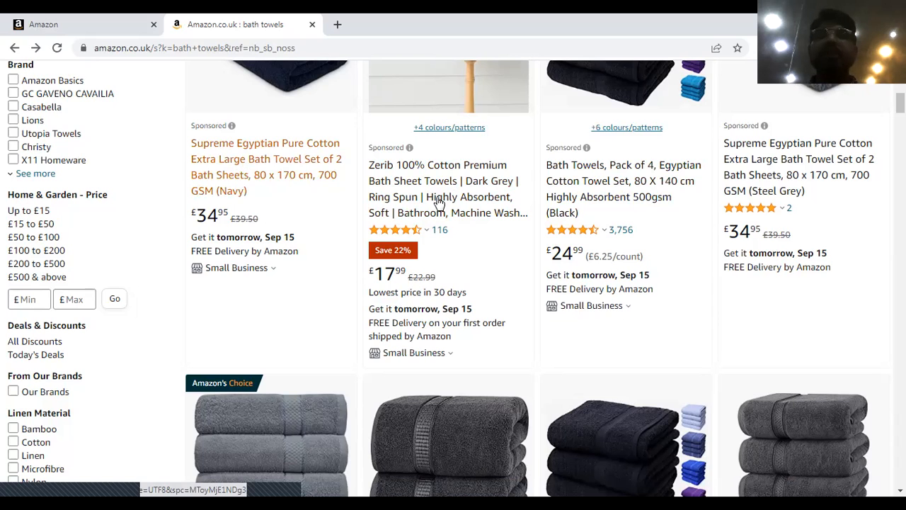
{"action": "scroll", "coordinate": [246, 488], "scroll_direction": "down", "scroll_amount": 2}
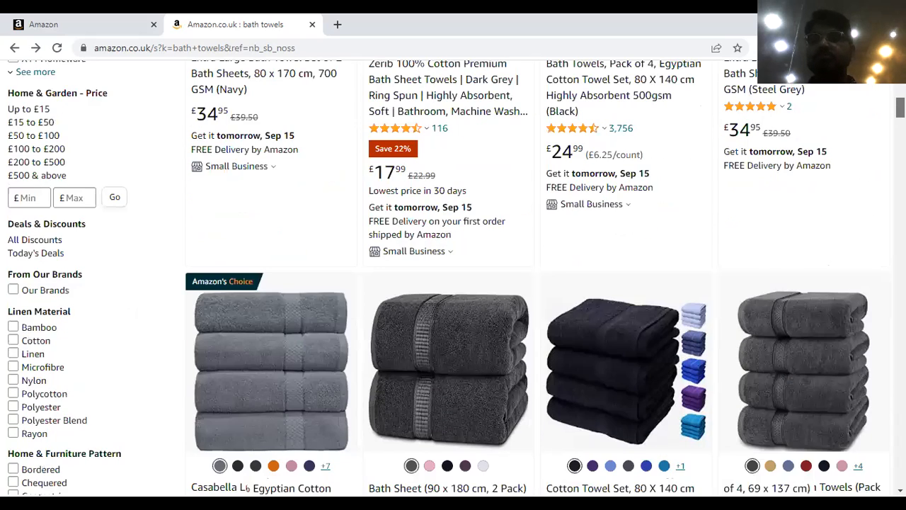
{"action": "scroll", "coordinate": [246, 488], "scroll_direction": "down", "scroll_amount": 3}
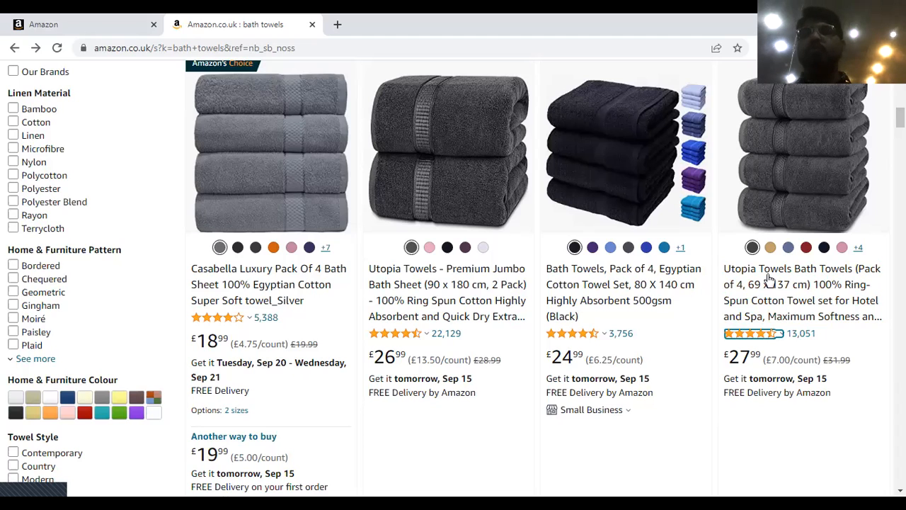
Step: Open the Utopia Towels Bath Towels (Pack of 4) and the black Egyptian cotton Bath Towels, Pack of 4 from the search results
{"action": "right_click", "coordinate": [777, 291]}
{"action": "left_click", "coordinate": [800, 300]}
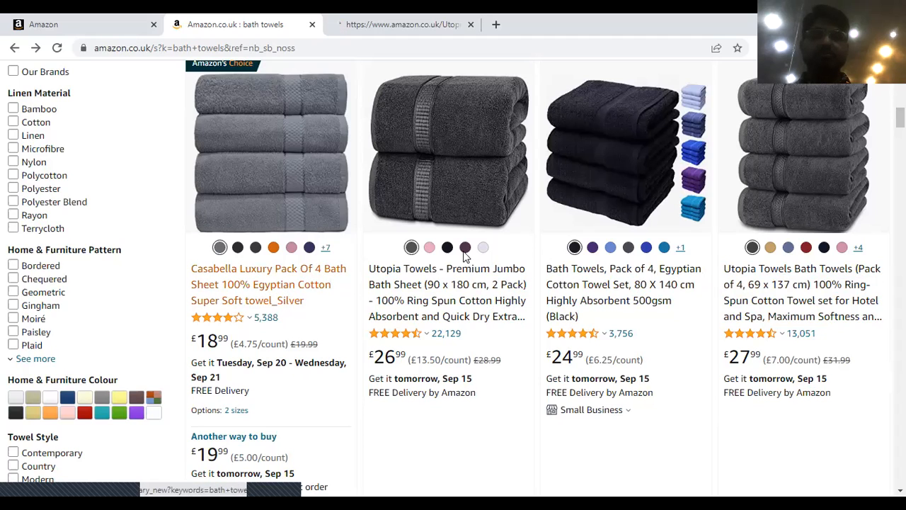
{"action": "right_click", "coordinate": [592, 280]}
{"action": "left_click", "coordinate": [621, 288]}
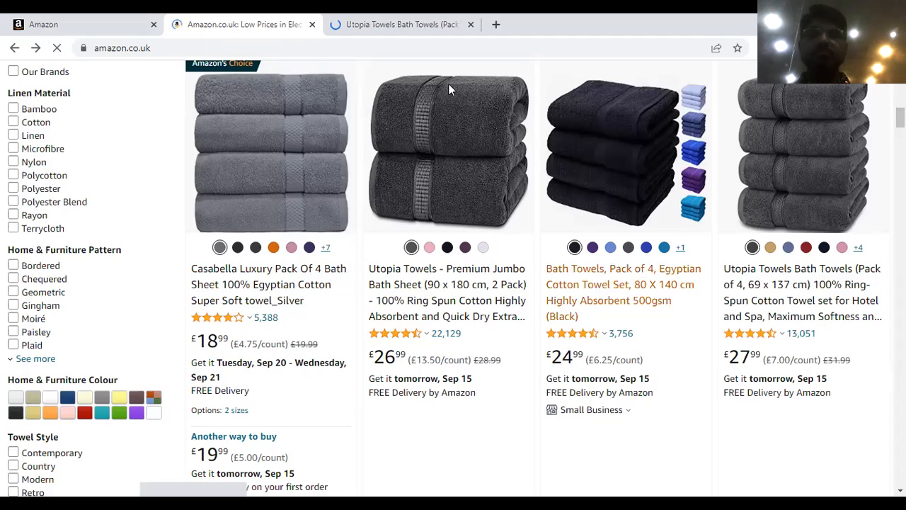
Step: View the Utopia Towels Bath Towels (Pack of 4) page and highlight "Hotel and Spa" in the product title
{"action": "left_click", "coordinate": [377, 24]}
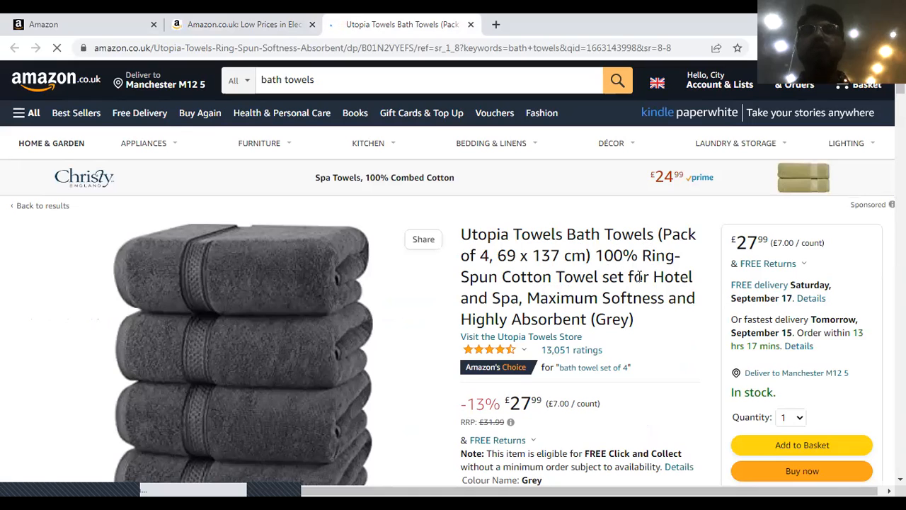
{"action": "left_click_drag", "start_coordinate": [653, 276], "coordinate": [664, 298]}
{"action": "left_click_drag", "start_coordinate": [557, 306], "coordinate": [520, 301]}
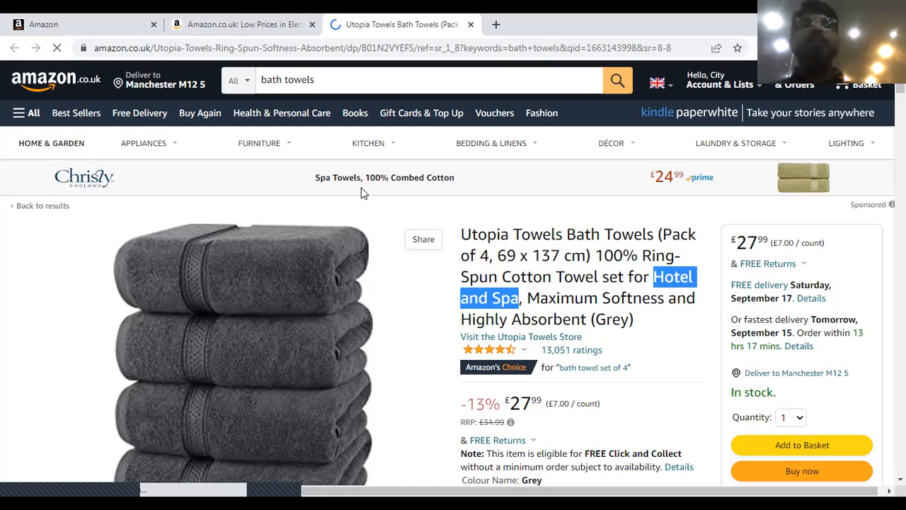
Step: Check Amazon.co.uk's search suggestions for "Hotel quality bath towels" from the Utopia product page, then dismiss them
{"action": "left_click", "coordinate": [263, 85]}
{"action": "type", "text": "Hotel quality"}
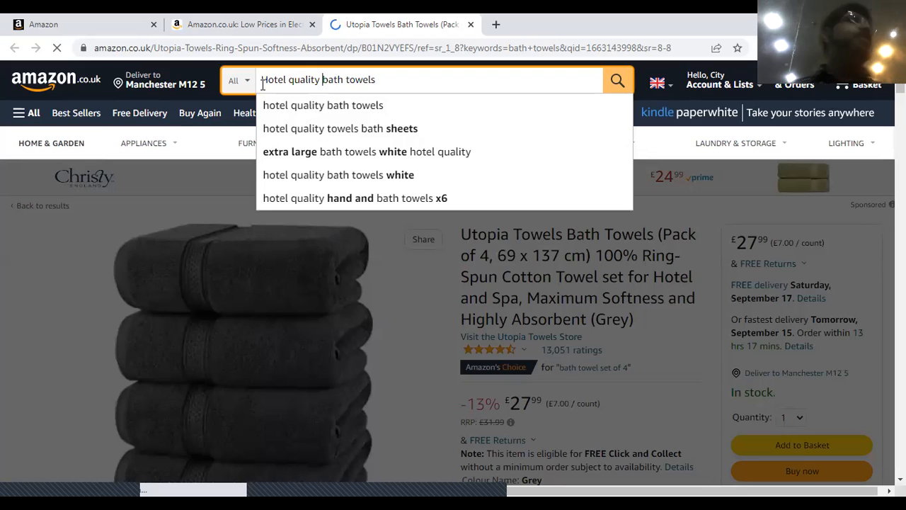
{"action": "left_click", "coordinate": [221, 31]}
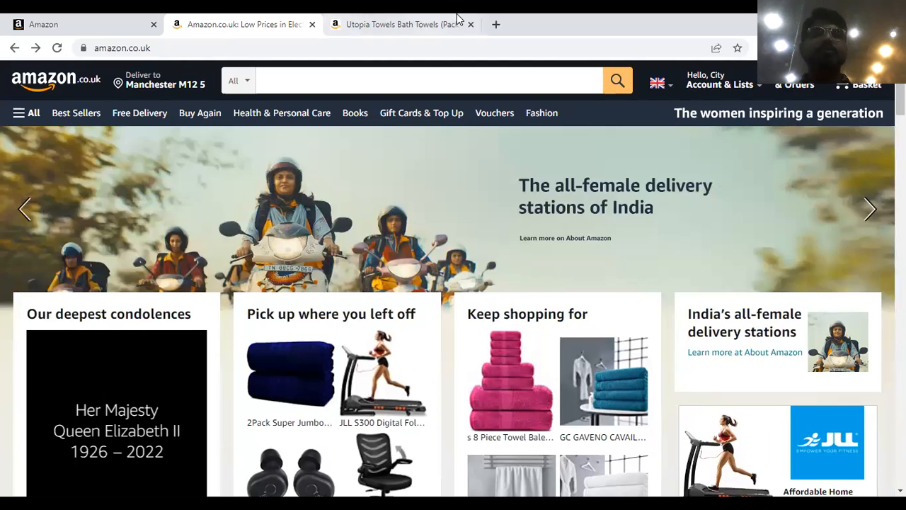
{"action": "left_click", "coordinate": [386, 23]}
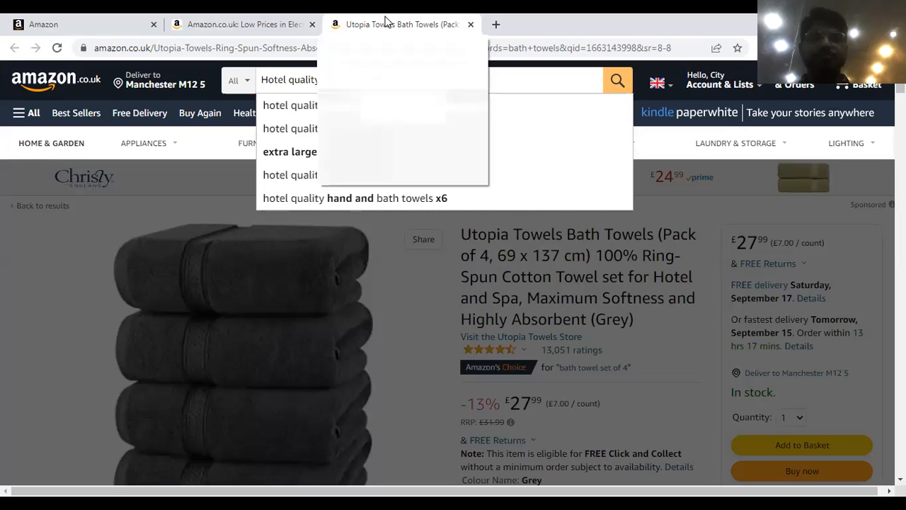
{"action": "left_click", "coordinate": [685, 341]}
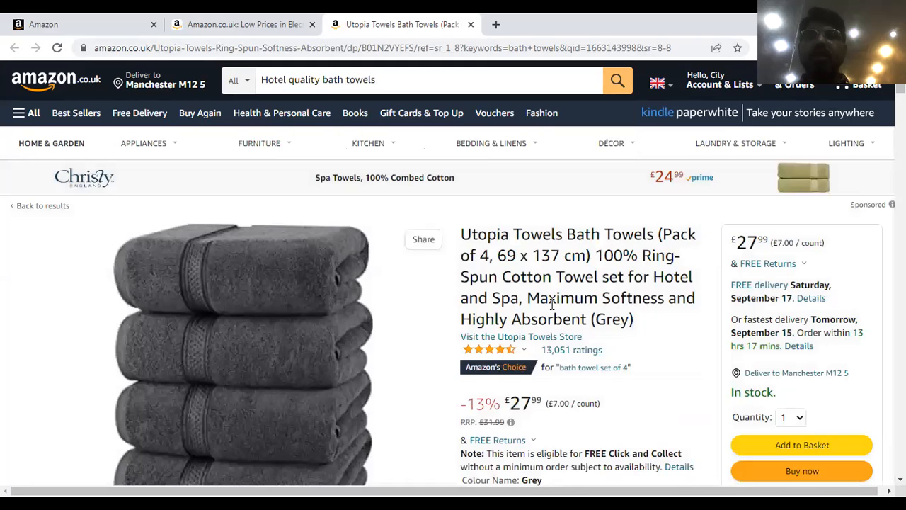
Step: Examine the keywords in the Utopia product title, highlighting "Softness", "Highly Absorbent" and "Ring-Spun Cotton" in turn
{"action": "left_click_drag", "start_coordinate": [601, 299], "coordinate": [650, 299]}
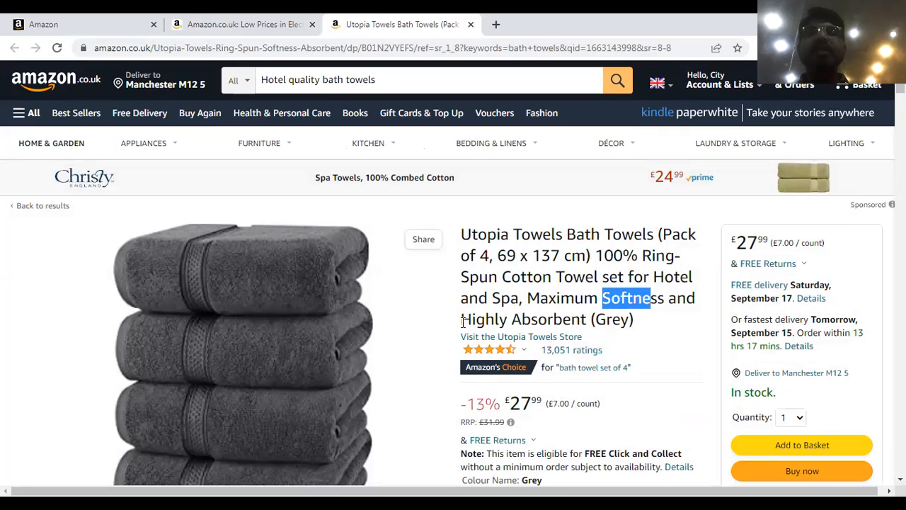
{"action": "left_click_drag", "start_coordinate": [462, 320], "coordinate": [590, 318]}
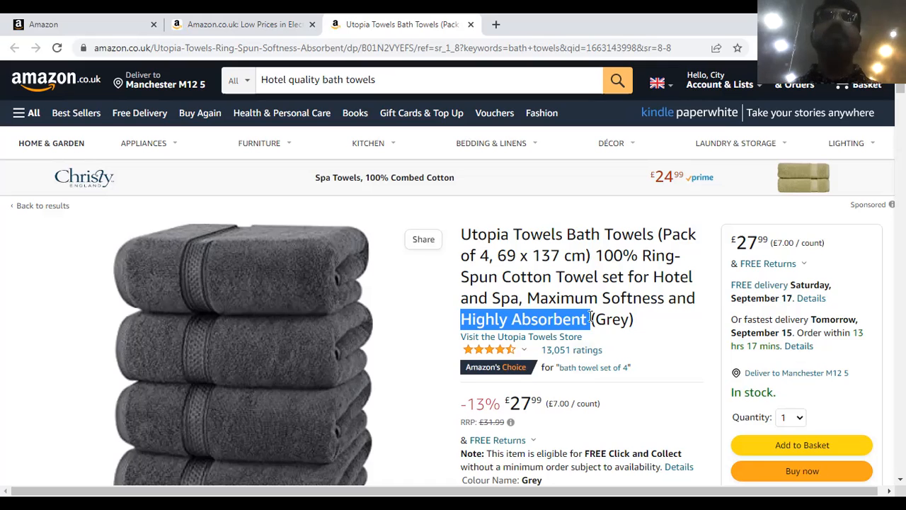
{"action": "left_click_drag", "start_coordinate": [641, 255], "coordinate": [551, 278]}
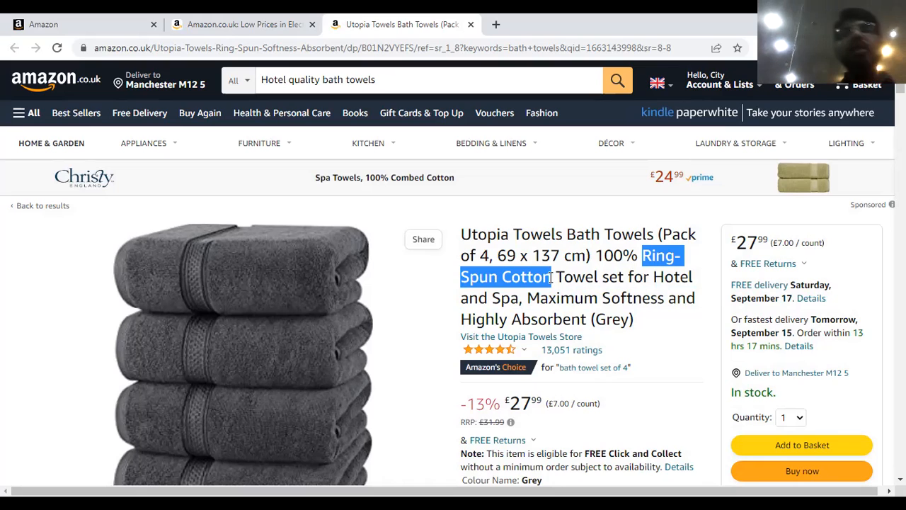
{"action": "mouse_move", "coordinate": [429, 334]}
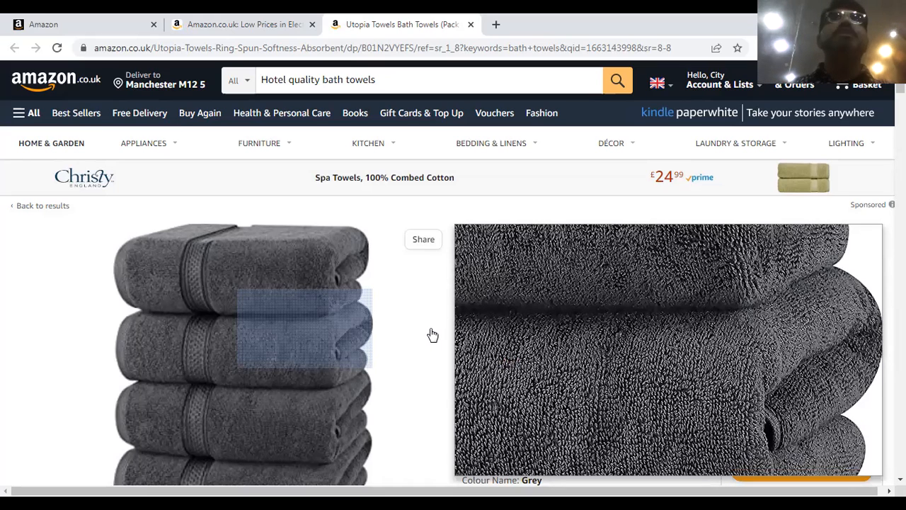
Step: Search Amazon.co.uk for "highly adsorbent towels", using the spell checker's suggestion "adsorbent" for the misspelled word
{"action": "left_click", "coordinate": [385, 90]}
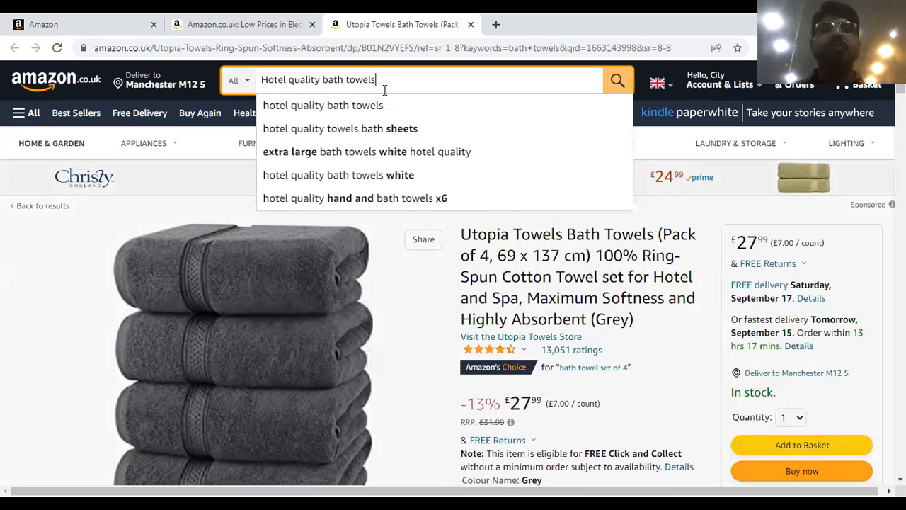
{"action": "type", "text": "highly adb"}
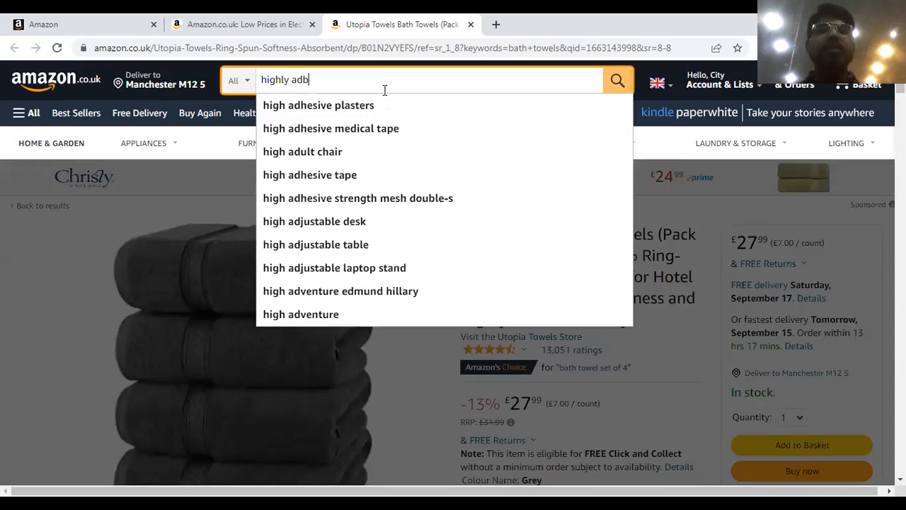
{"action": "key", "text": "BackSpace"}
{"action": "type", "text": "so"}
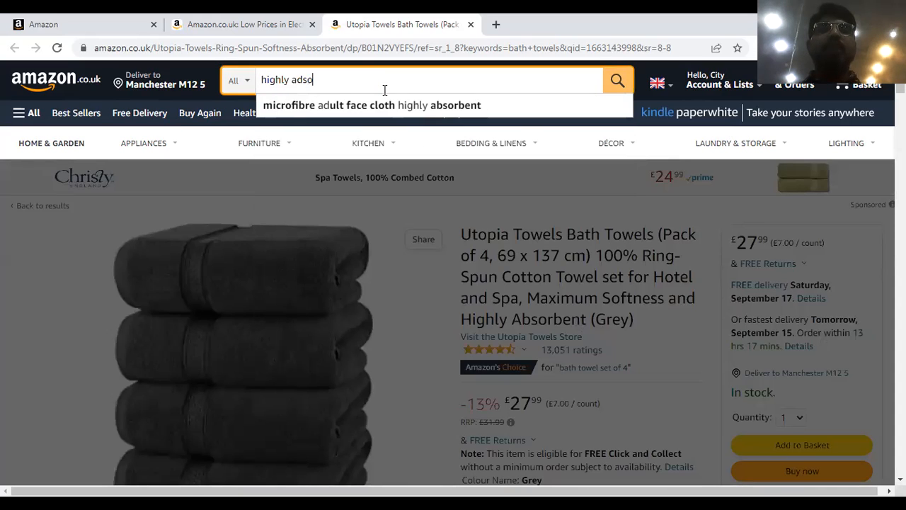
{"action": "type", "text": "rbant towels"}
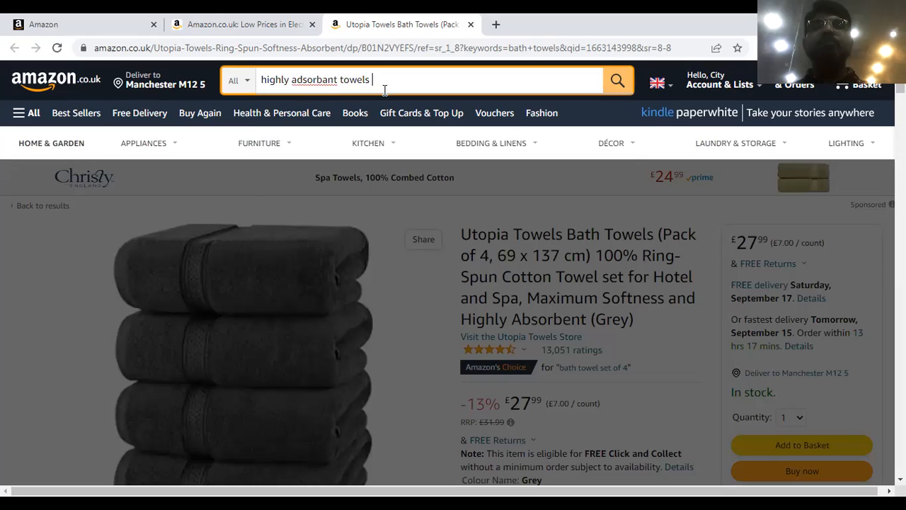
{"action": "right_click", "coordinate": [300, 80]}
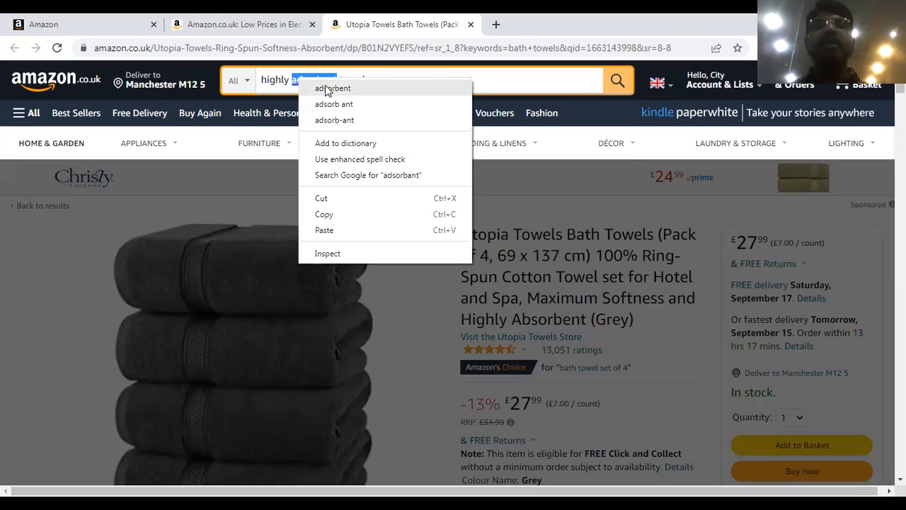
{"action": "left_click", "coordinate": [333, 88]}
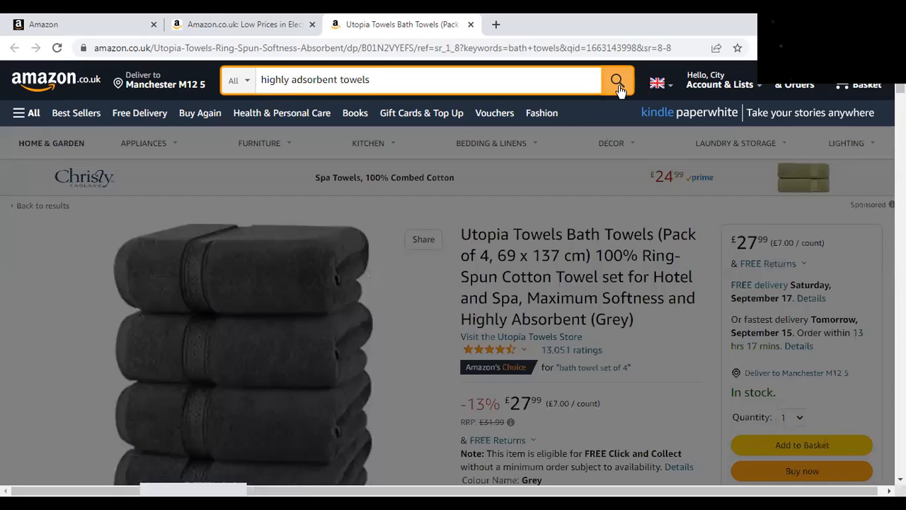
{"action": "left_click", "coordinate": [618, 80]}
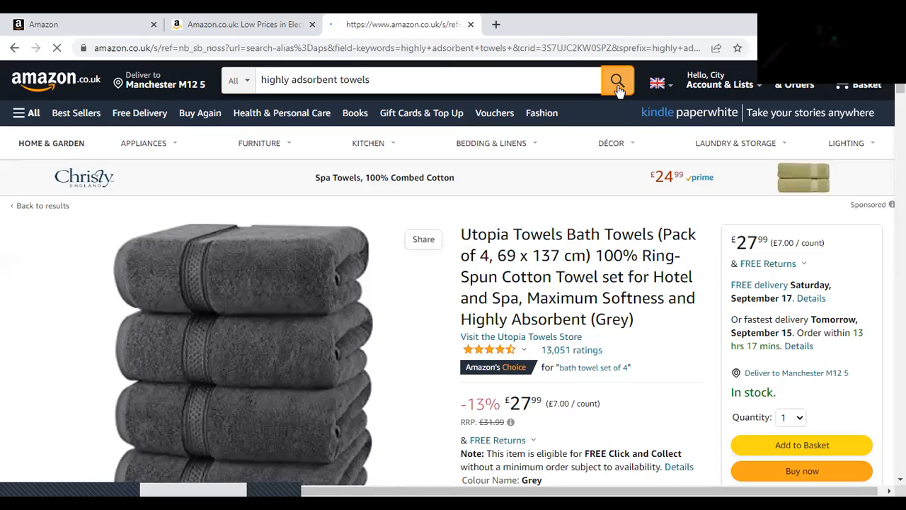